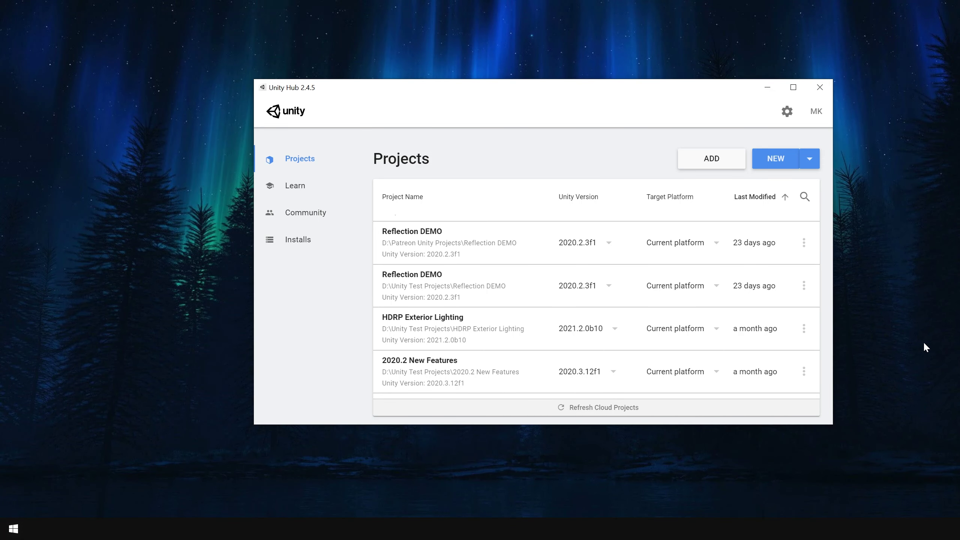
# - Create a 3D project 'URP Exterior Lighting' using Unity 2021.2.0b10 in D:\Unity Test Projects
pyautogui.click(814, 163)
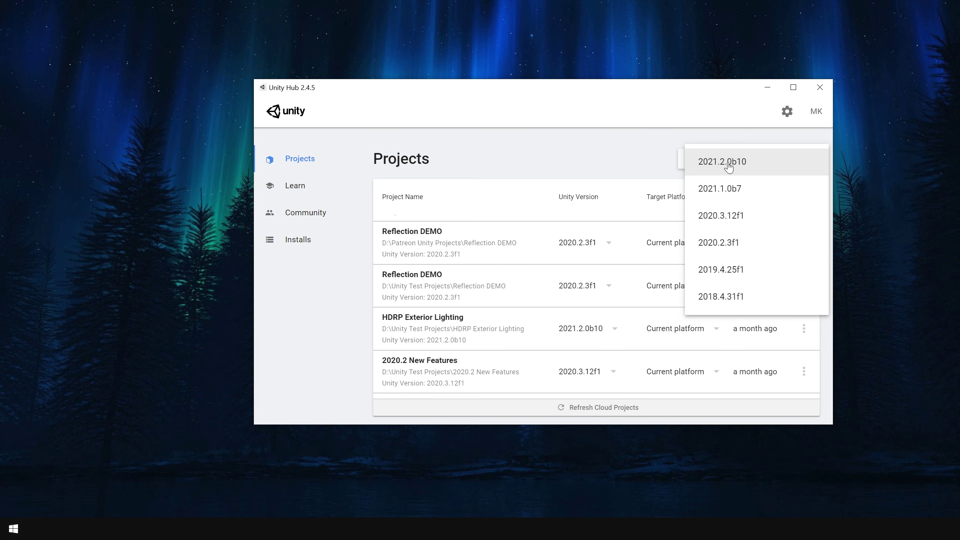
pyautogui.click(729, 163)
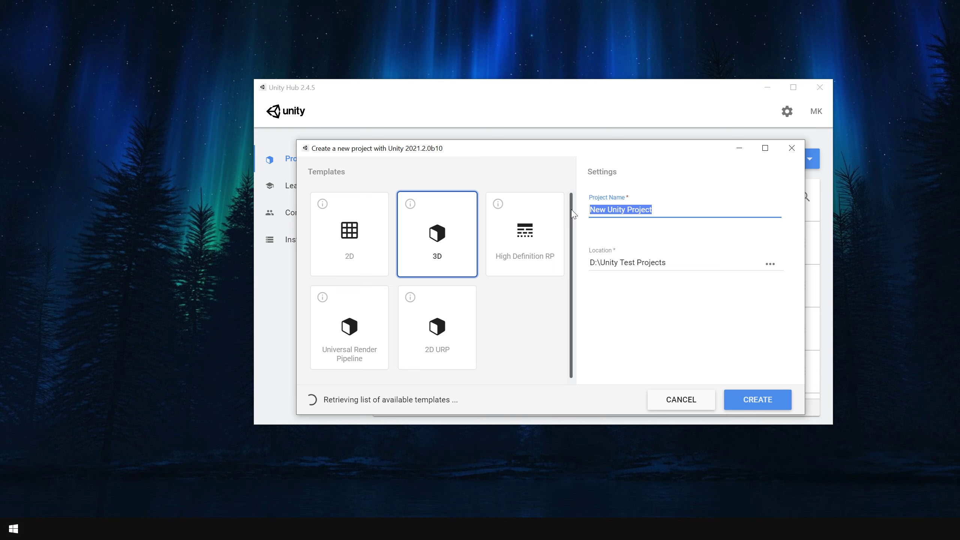
pyautogui.write('URP Exterior Lighting')
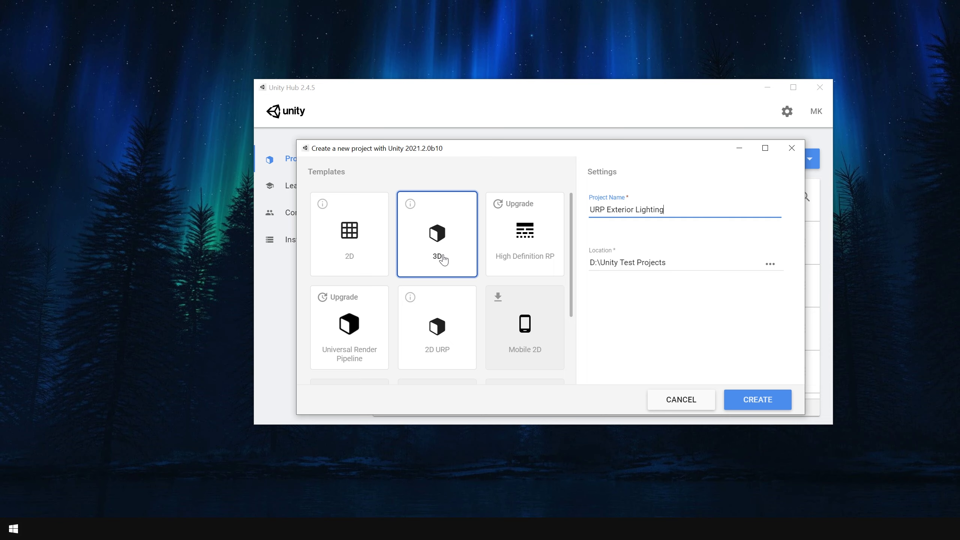
pyautogui.click(759, 406)
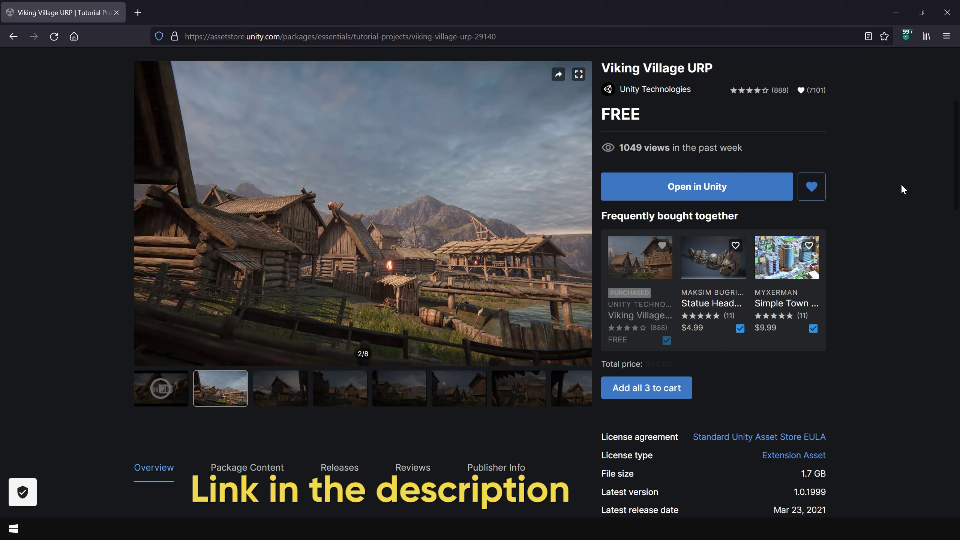
# - Send the free Viking Village URP package from the store page to Unity Editor
pyautogui.click(726, 191)
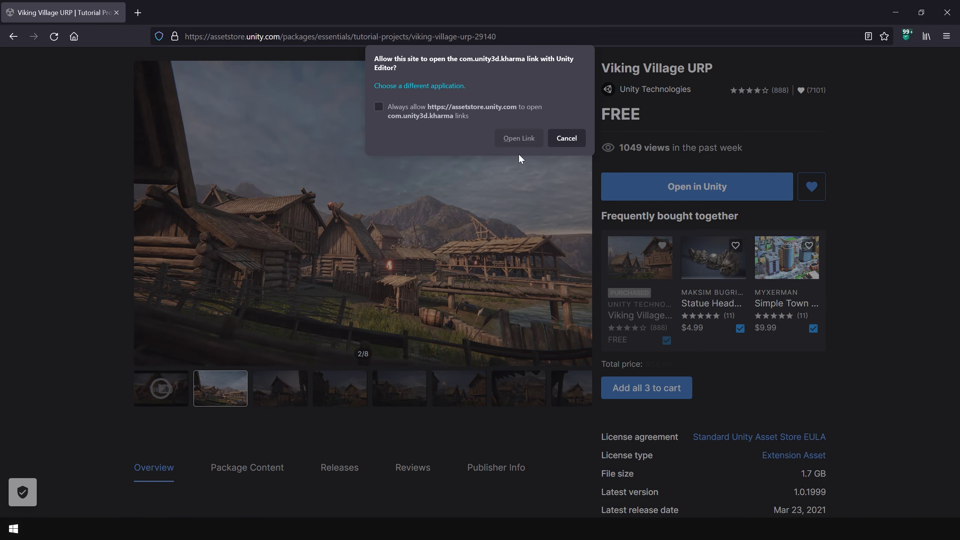
# - Import the Viking Village URP package and open The_Viking_Village scene from its Scenes folder
pyautogui.click(519, 138)
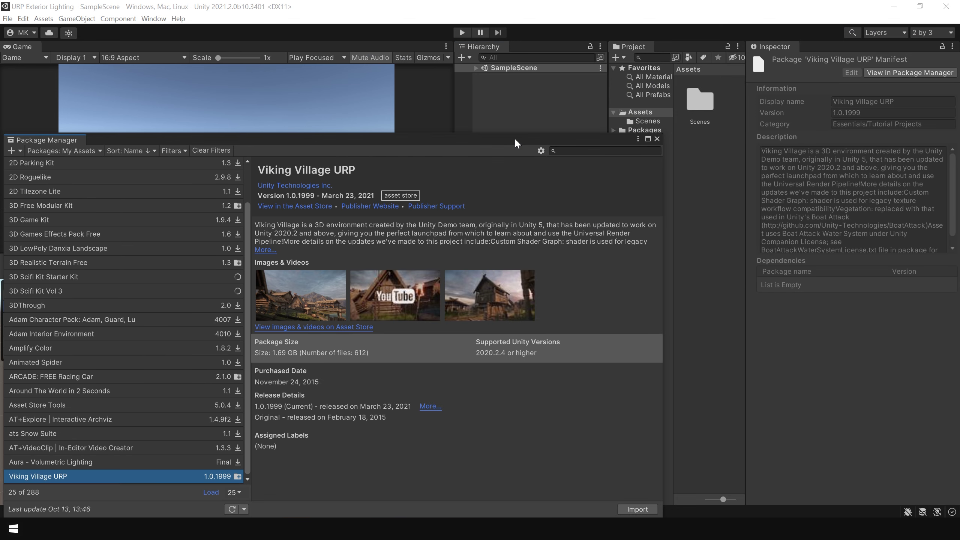
pyautogui.click(644, 509)
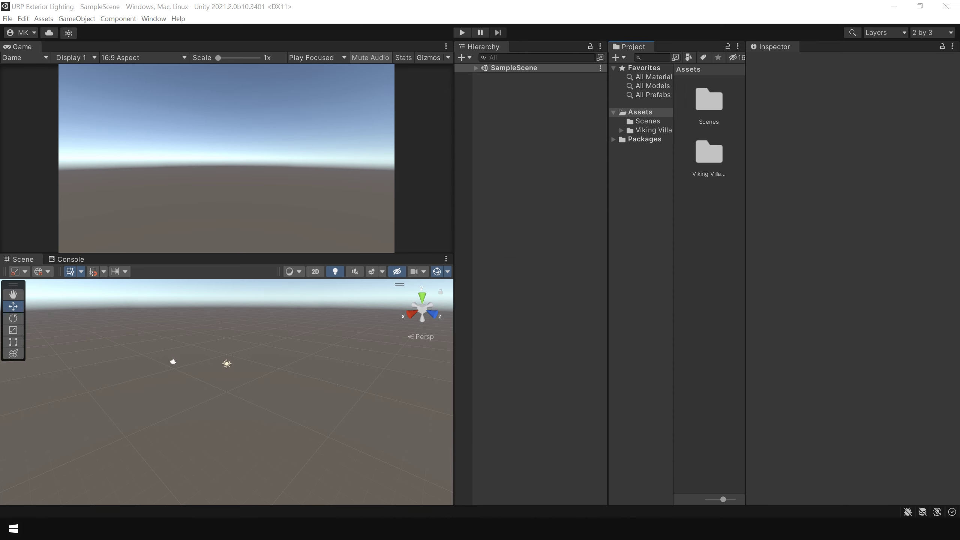
pyautogui.doubleClick(713, 155)
pyautogui.scroll(-3, 722, 341)
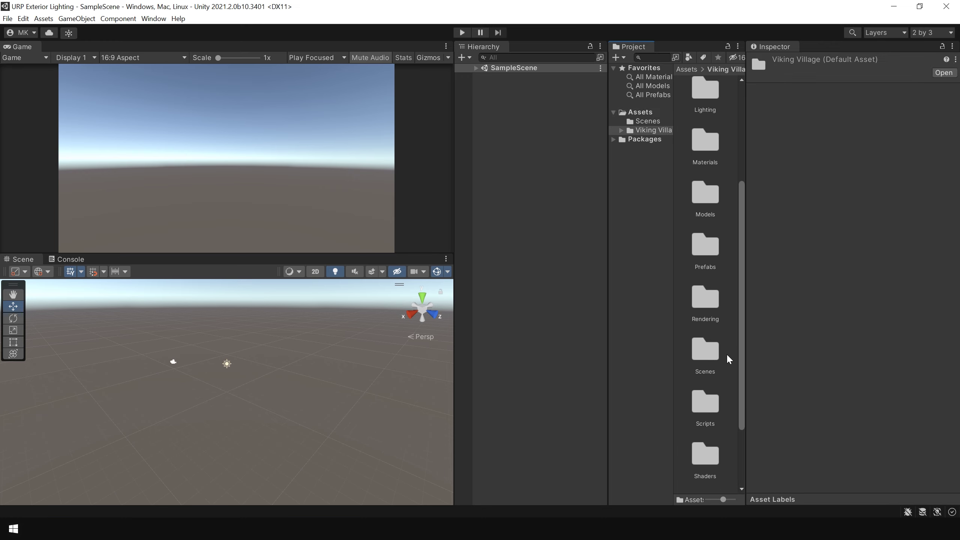
pyautogui.doubleClick(709, 353)
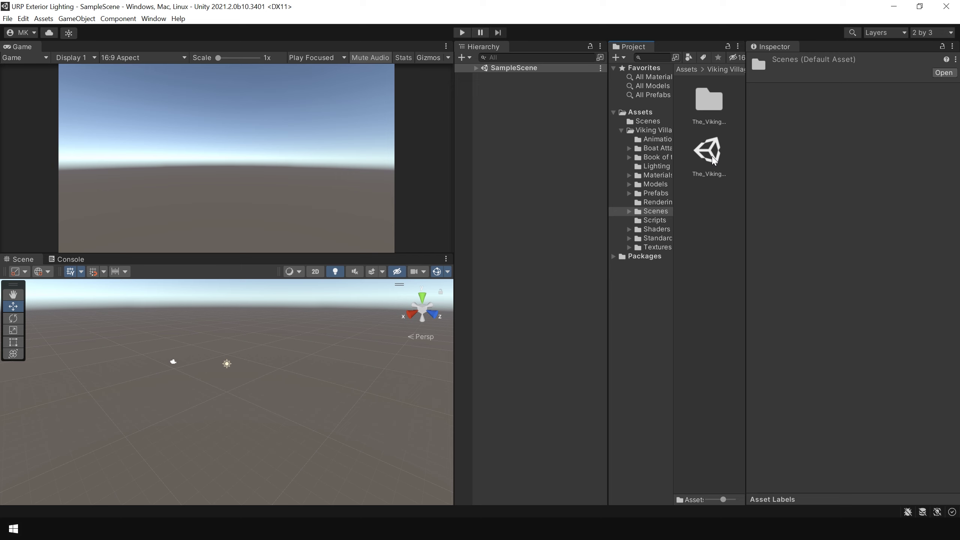
pyautogui.doubleClick(713, 157)
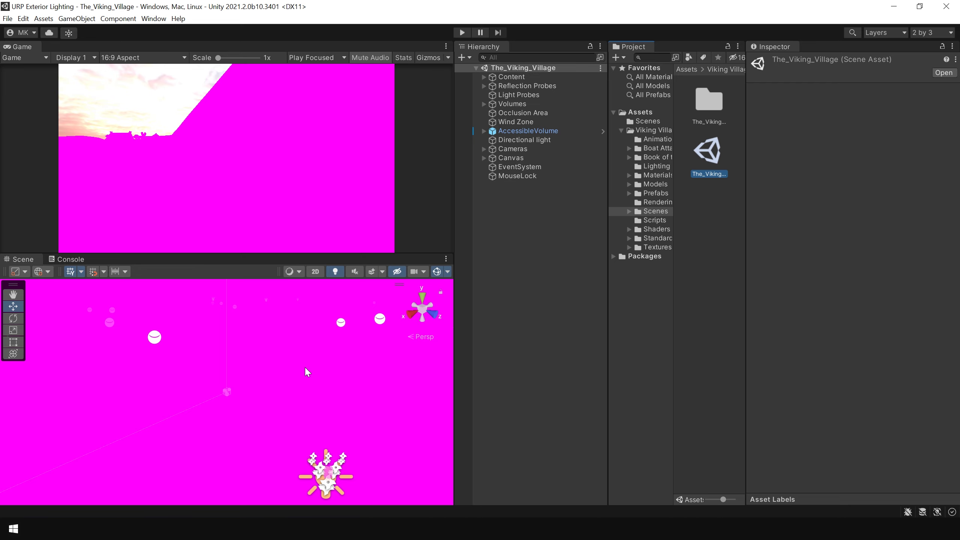
# - In Package Manager's Unity Registry, update Universal RP from 10.3.1 to 12.0.0
pyautogui.click(154, 18)
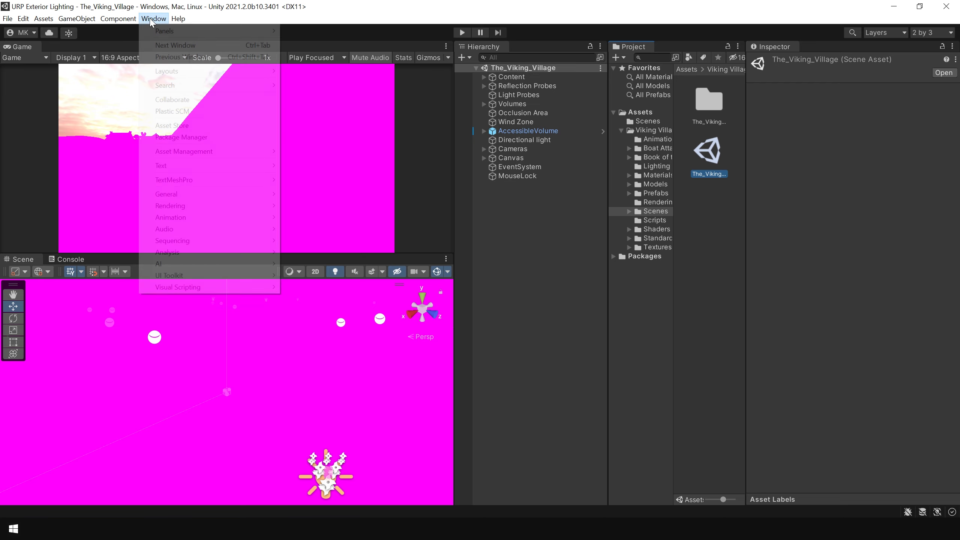
pyautogui.click(203, 136)
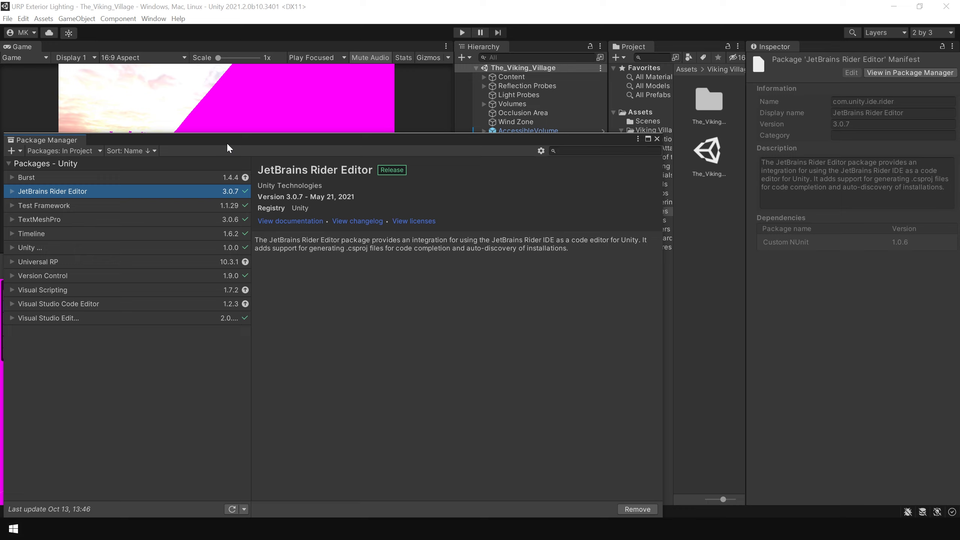
pyautogui.moveTo(226, 142); pyautogui.dragTo(385, 121)
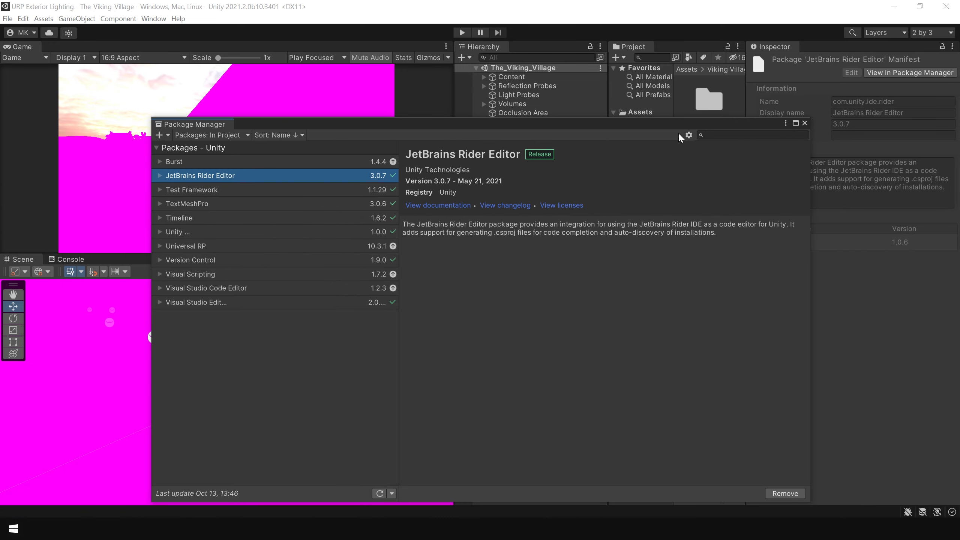
pyautogui.click(235, 135)
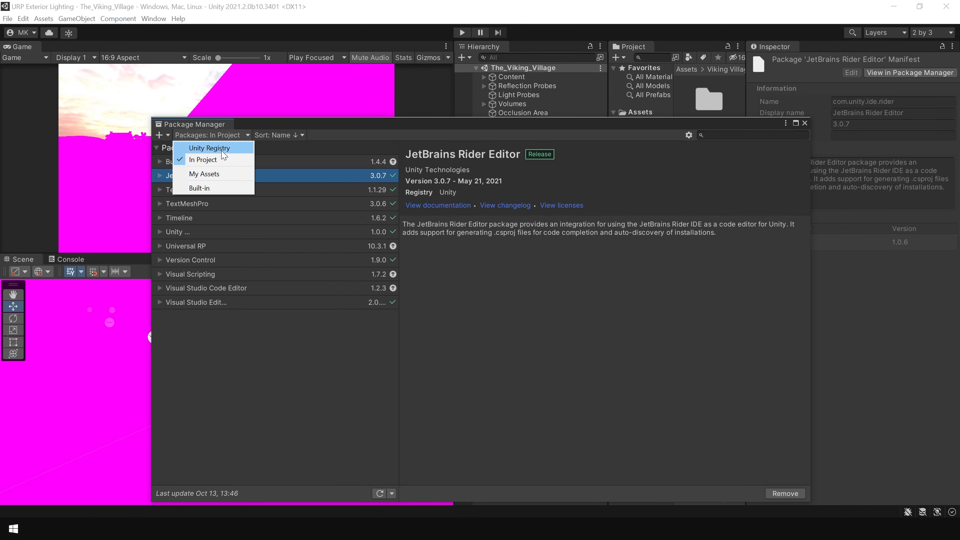
pyautogui.click(211, 148)
pyautogui.click(720, 135)
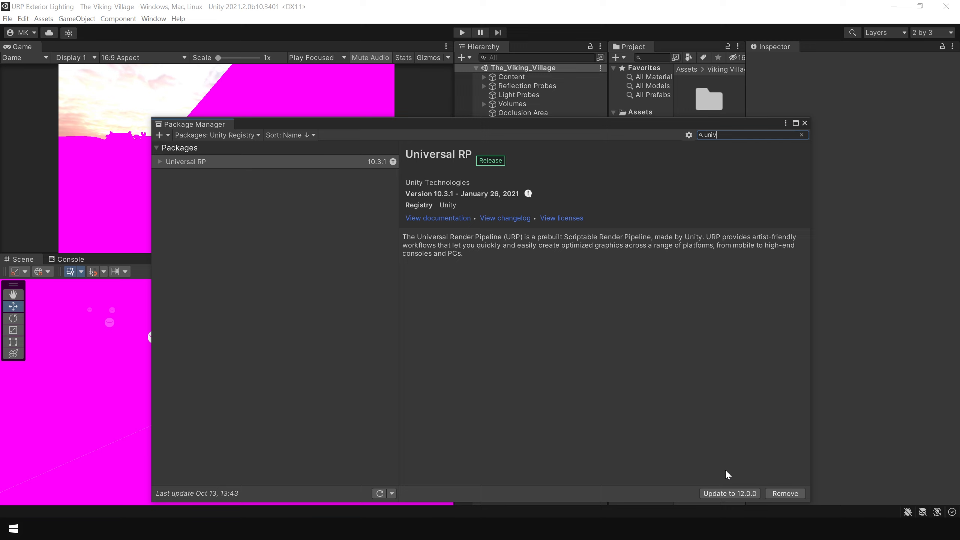
pyautogui.click(732, 495)
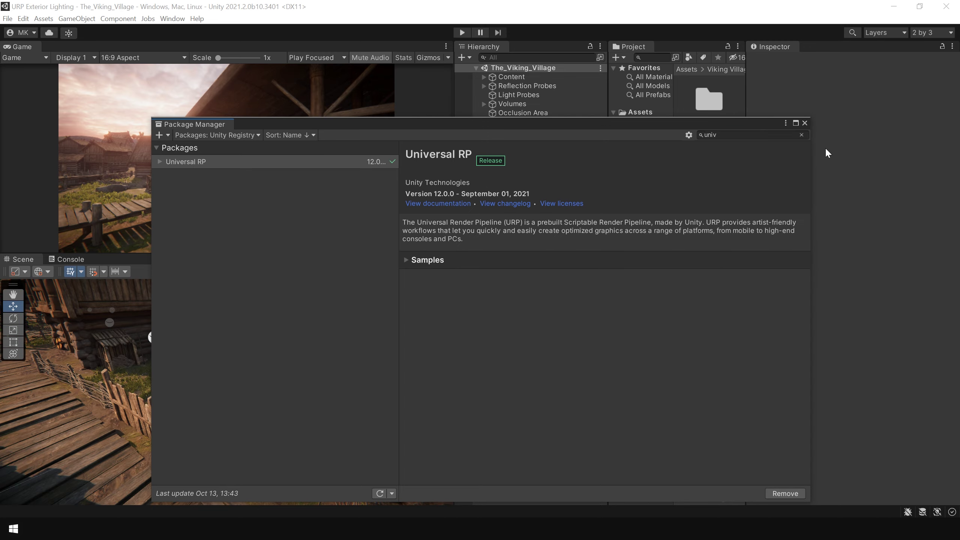
# - Close Package Manager and orbit the Scene view around the now properly rendered village
pyautogui.click(805, 124)
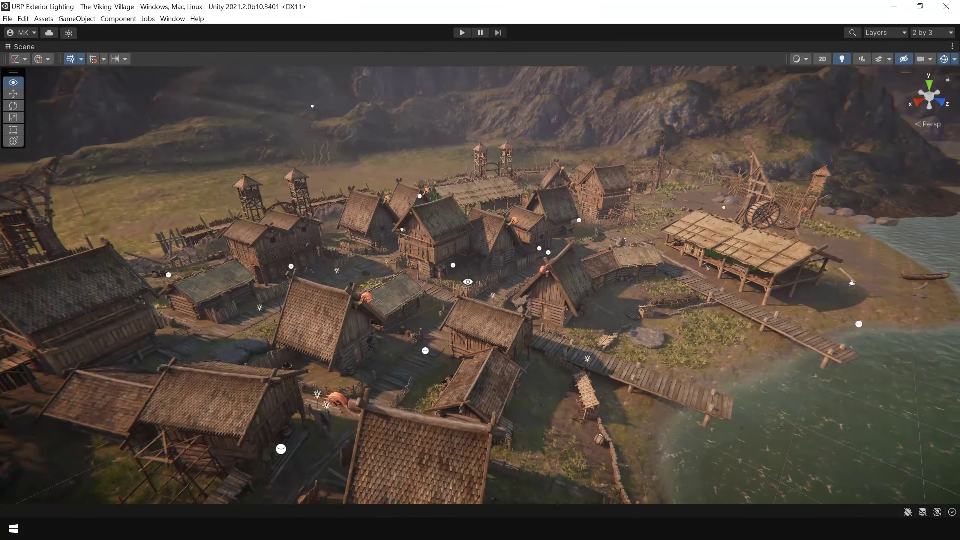
pyautogui.keyDown('alt'); pyautogui.moveTo(468, 282); pyautogui.dragTo(488, 227); pyautogui.keyUp('alt')
pyautogui.keyDown('alt'); pyautogui.moveTo(488, 227); pyautogui.dragTo(518, 242, button='right'); pyautogui.keyUp('alt')
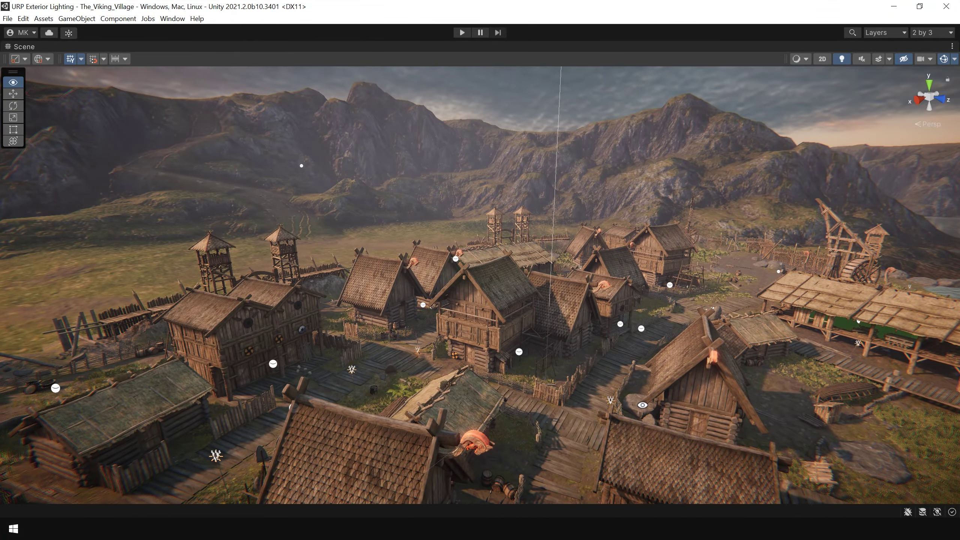
pyautogui.keyDown('alt'); pyautogui.moveTo(640, 407); pyautogui.dragTo(484, 323); pyautogui.keyUp('alt')
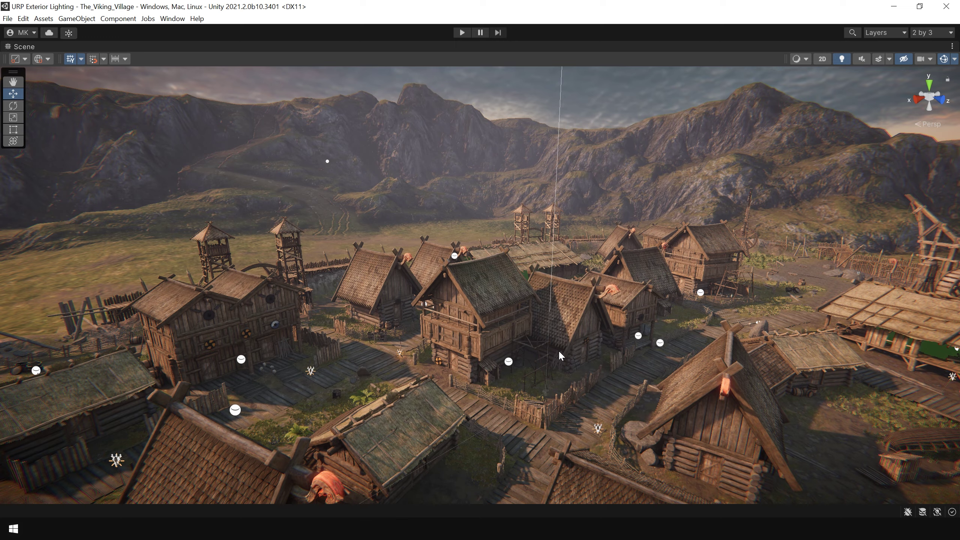
pyautogui.hotkey('shift', 'space')
# - Save the scene as 'Village Lighting' in the Assets folder
pyautogui.click(7, 19)
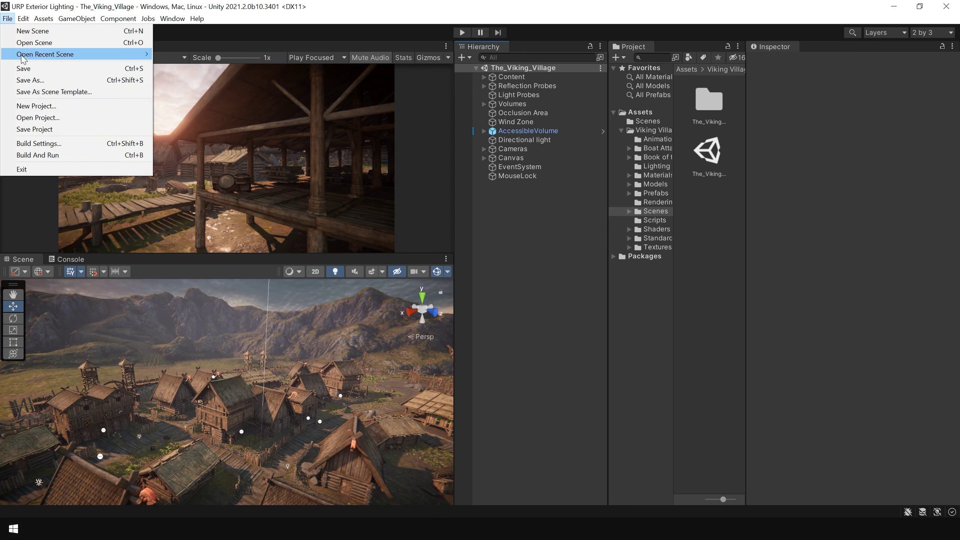
pyautogui.click(30, 79)
pyautogui.write('V')
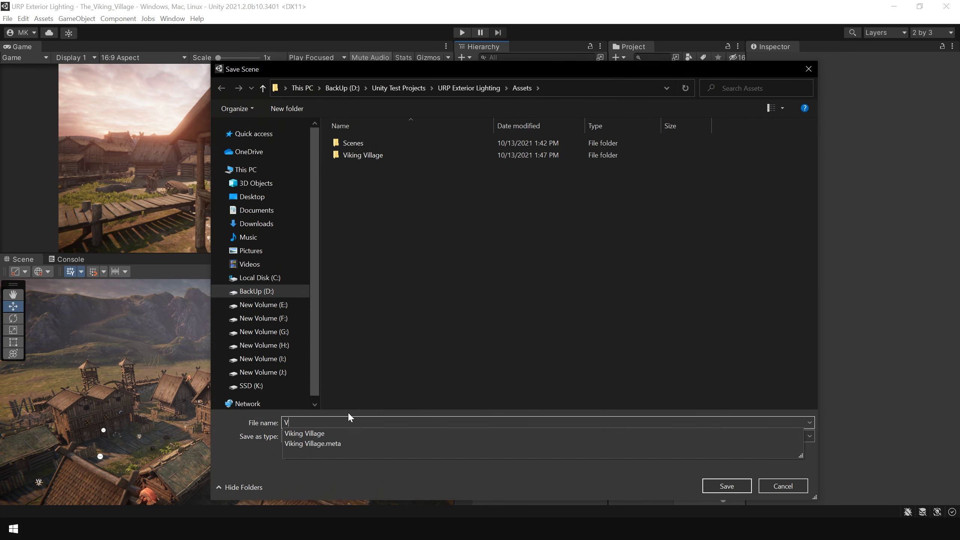
pyautogui.write('illage Lighting')
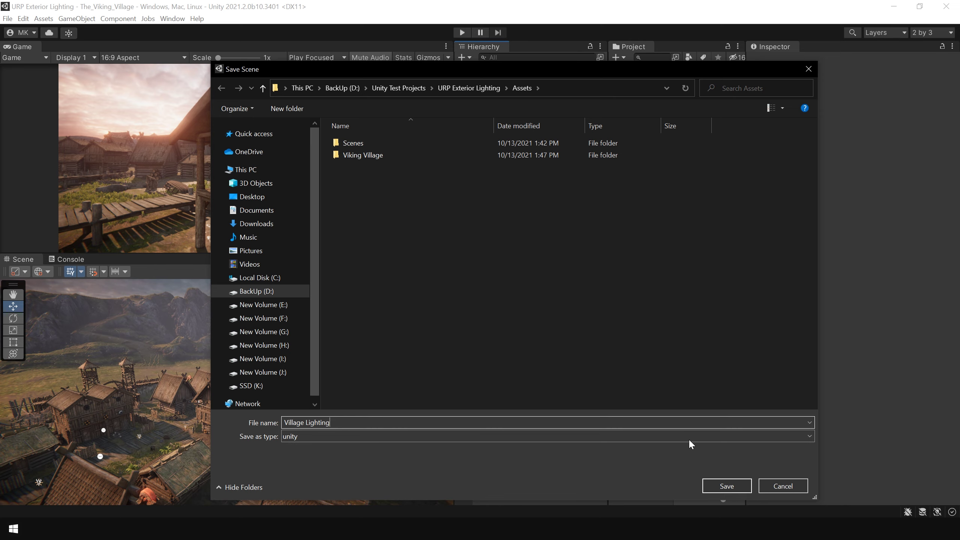
pyautogui.click(736, 483)
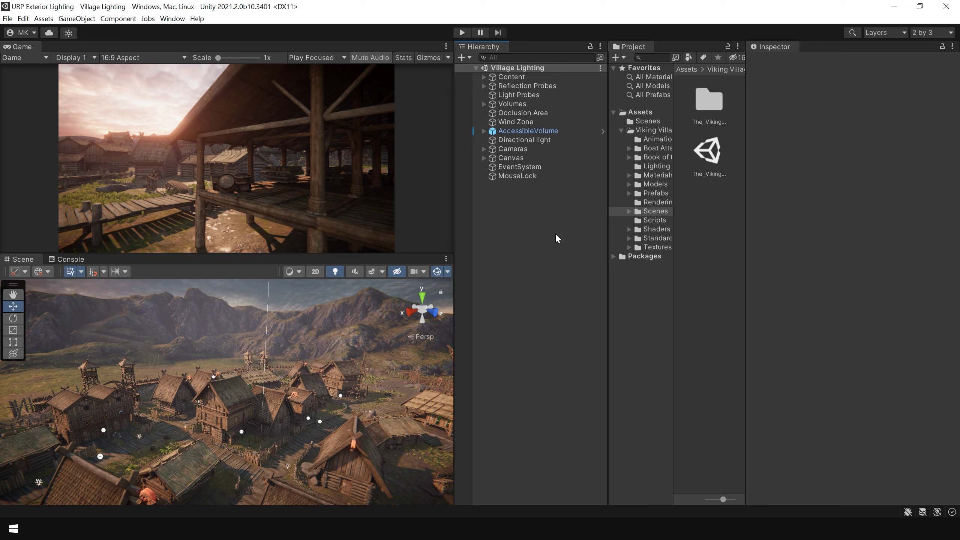
# - Delete the Reflection Probes, Light Probes, Volumes and existing Directional light objects
pyautogui.click(523, 94)
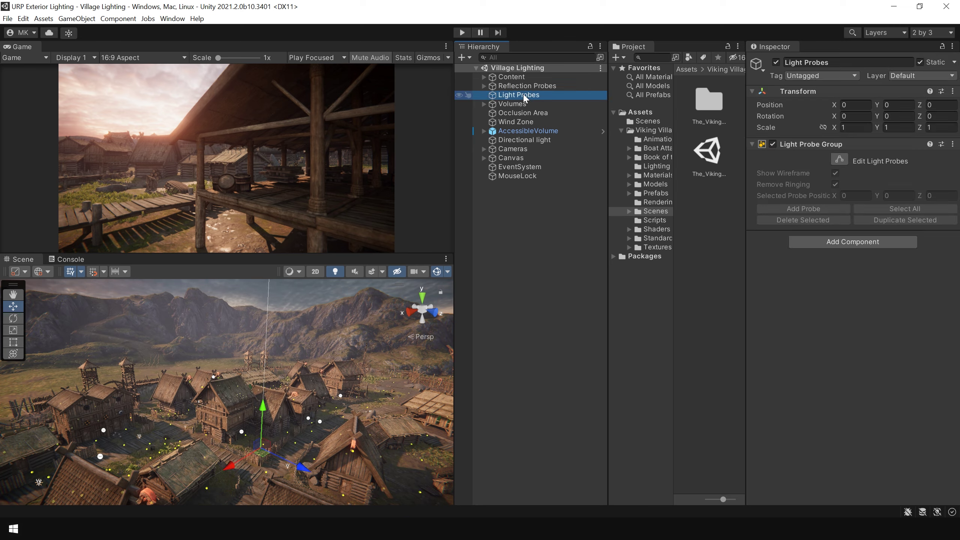
pyautogui.click(532, 86)
pyautogui.press('Delete')
pyautogui.click(515, 86)
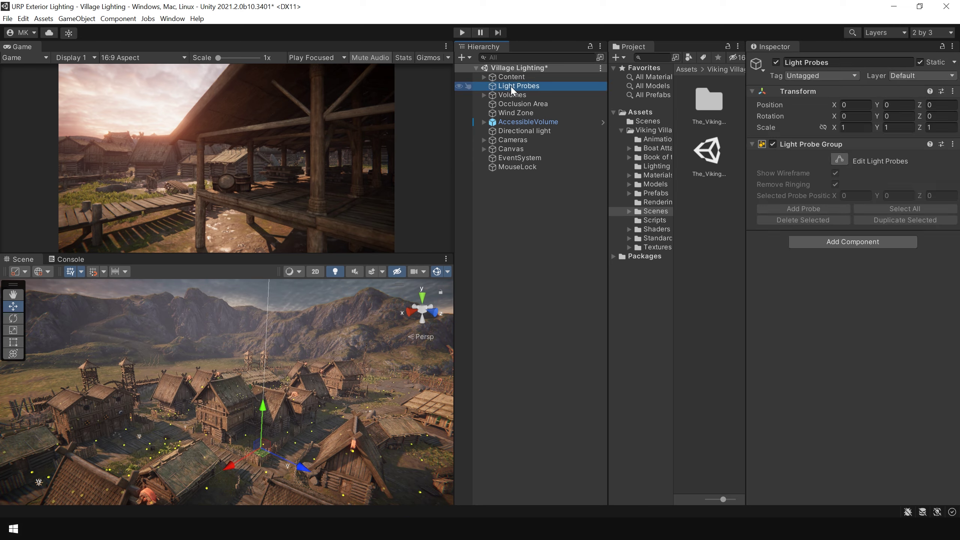
pyautogui.press('Delete')
pyautogui.click(514, 90)
pyautogui.press('Delete')
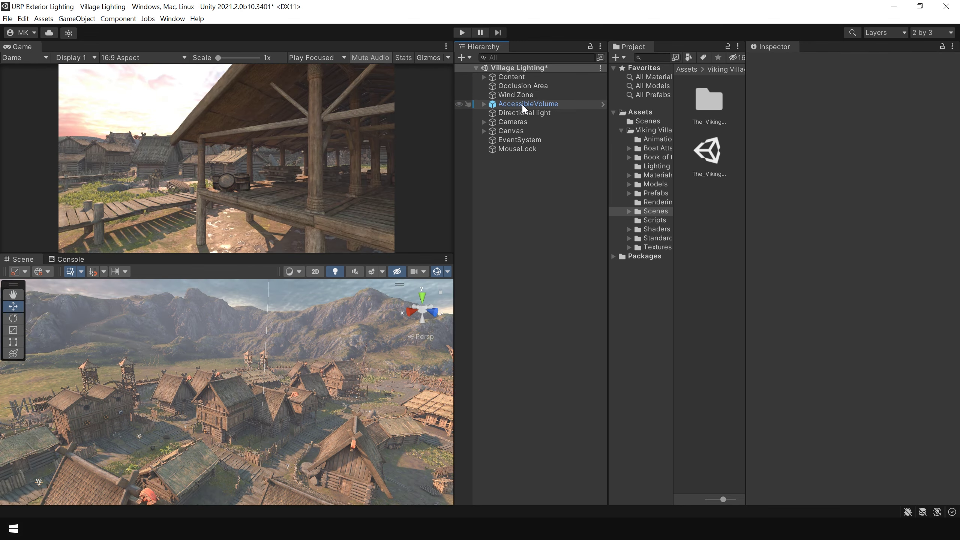
pyautogui.click(523, 111)
pyautogui.press('Delete')
# - Delete the Canvas, AccessibleVolume and Occlusion Area objects
pyautogui.click(528, 121)
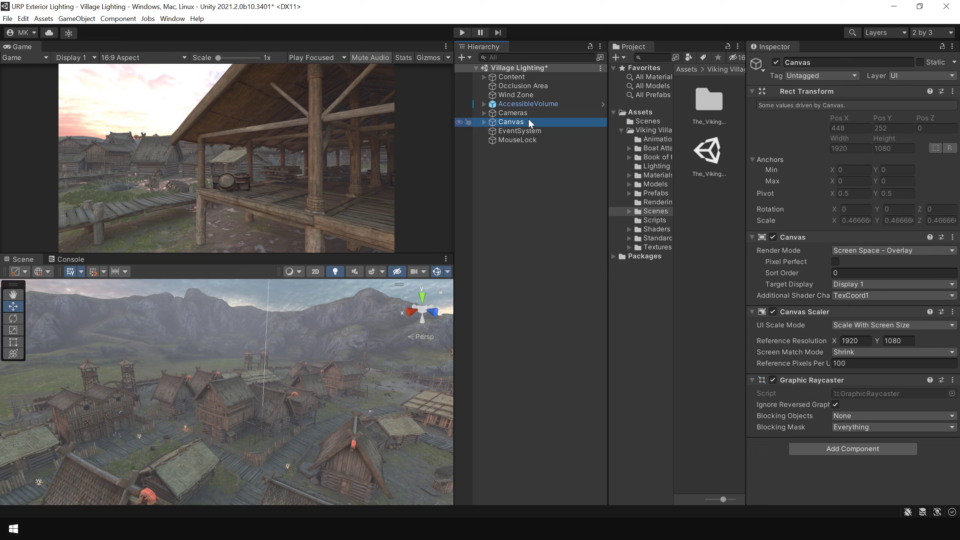
pyautogui.click(525, 115)
pyautogui.click(522, 122)
pyautogui.press('Delete')
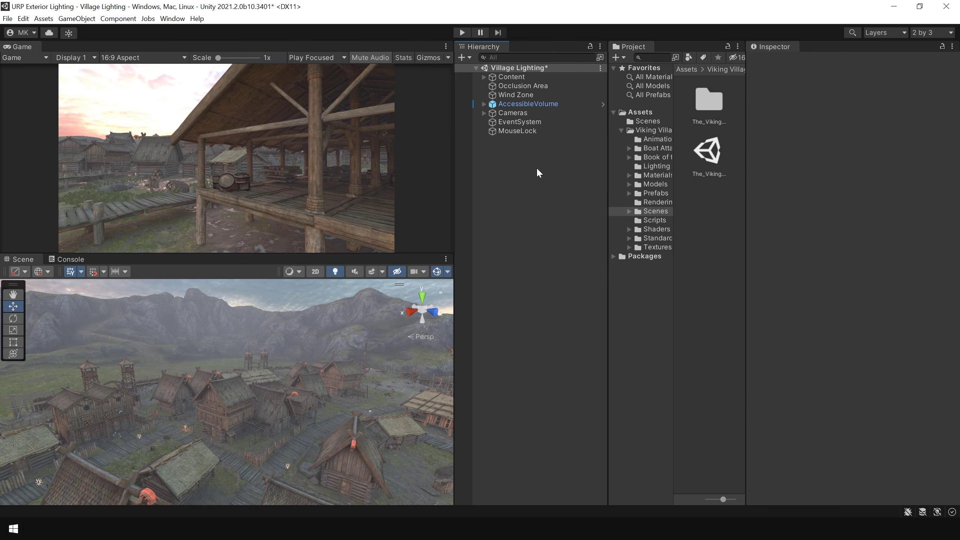
pyautogui.click(520, 101)
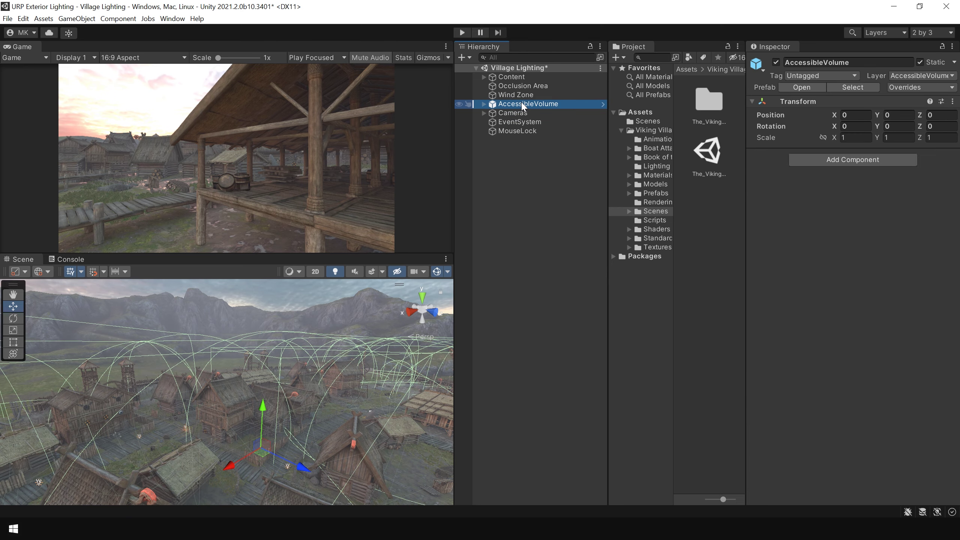
pyautogui.press('Delete')
pyautogui.click(517, 86)
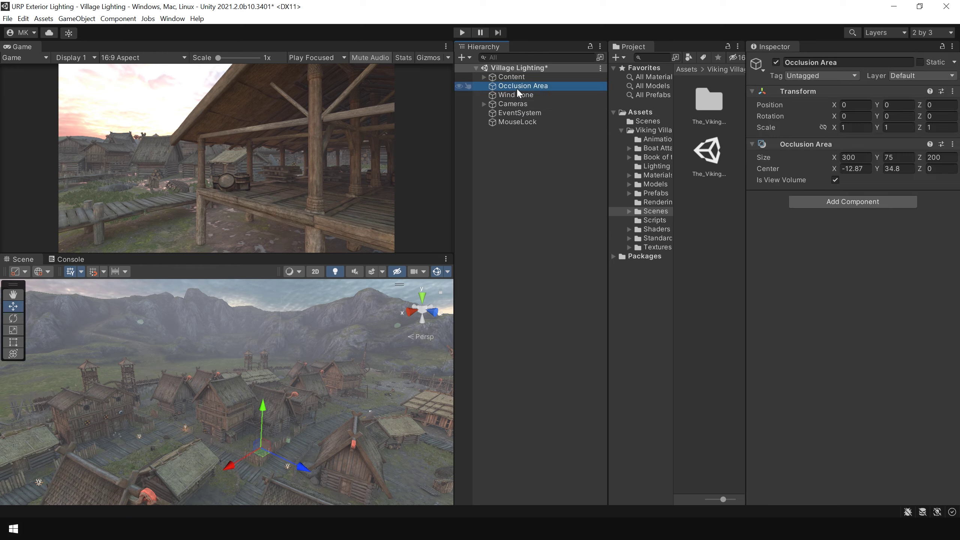
pyautogui.press('Delete')
# - Check the remaining Wind Zone, Cameras and EventSystem objects, then deselect
pyautogui.click(518, 86)
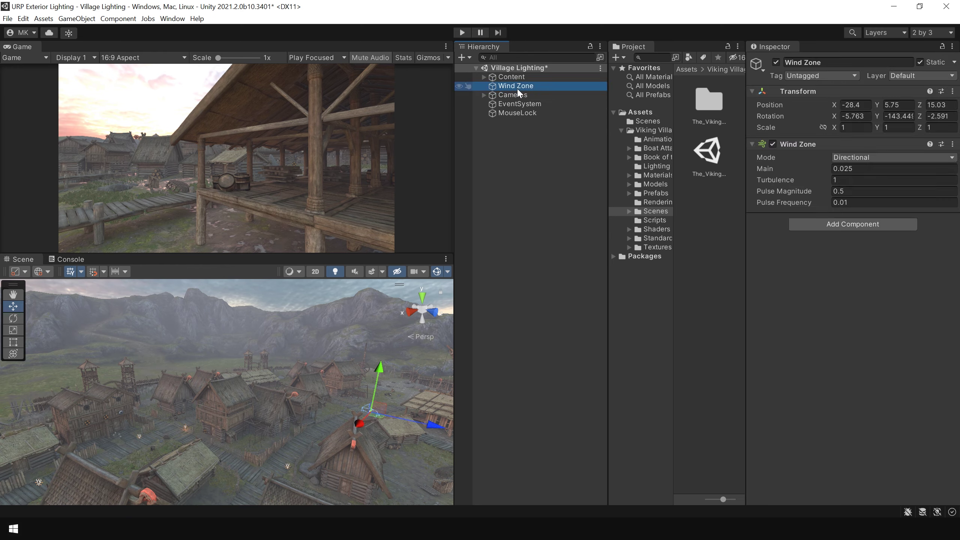
pyautogui.click(513, 95)
pyautogui.click(519, 104)
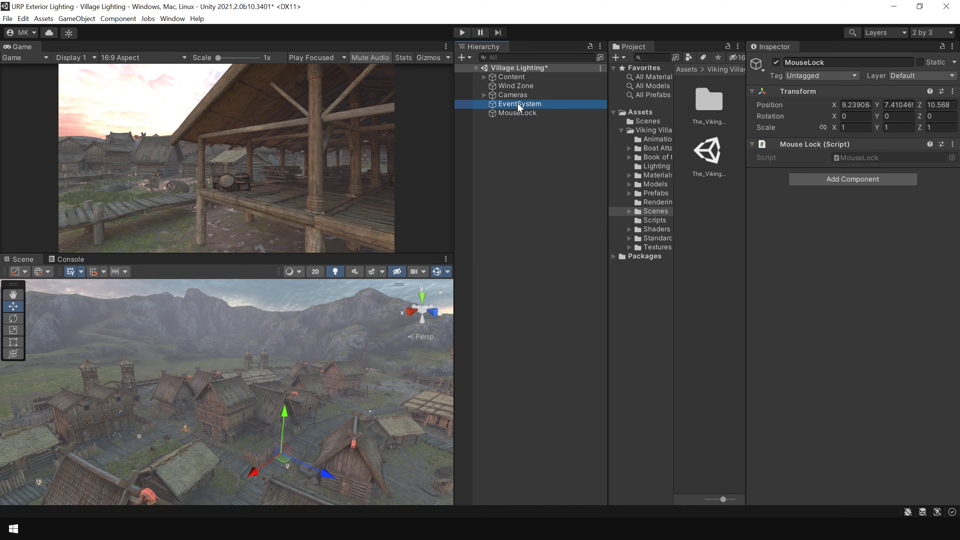
pyautogui.click(525, 138)
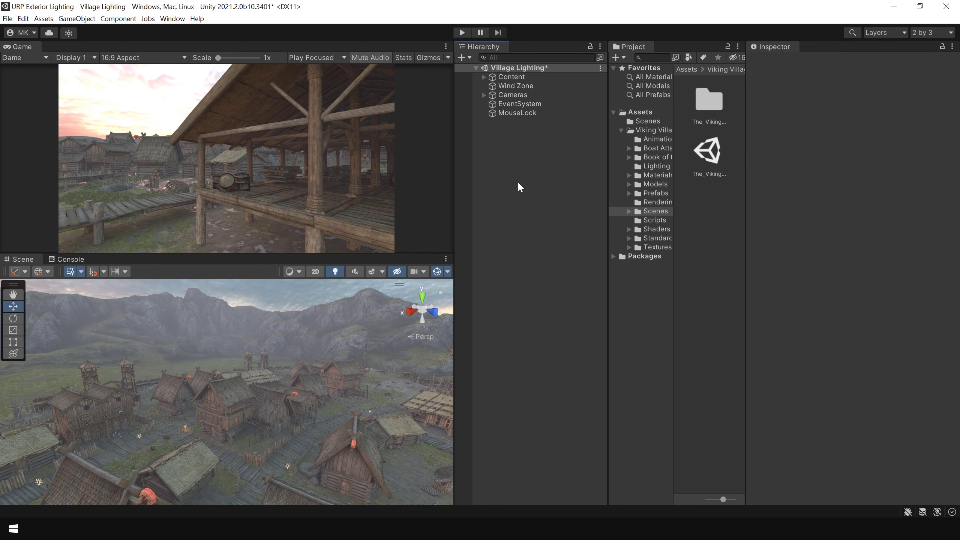
# - Dock the Lighting window, clear baked data and turn off realtime and baked global illumination
pyautogui.click(172, 18)
pyautogui.moveTo(237, 211)
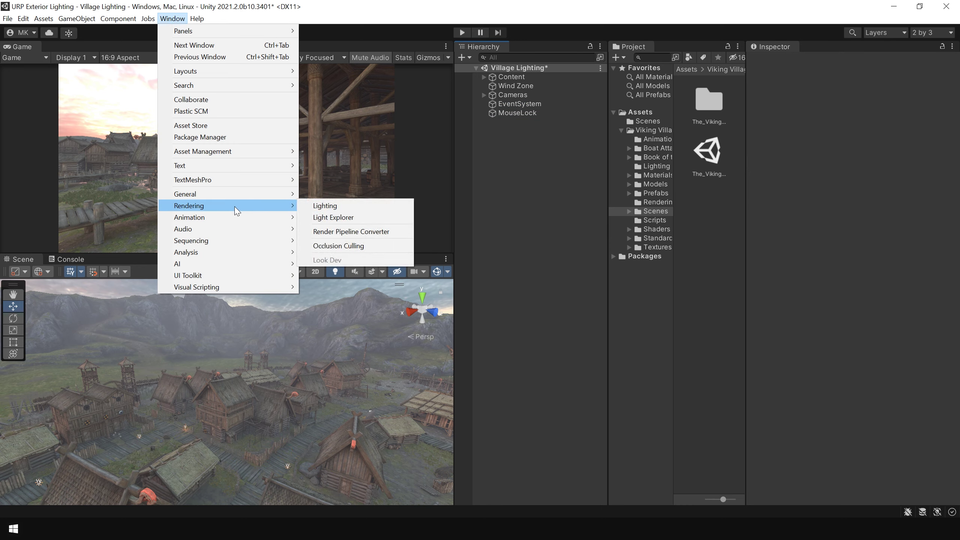
pyautogui.click(326, 206)
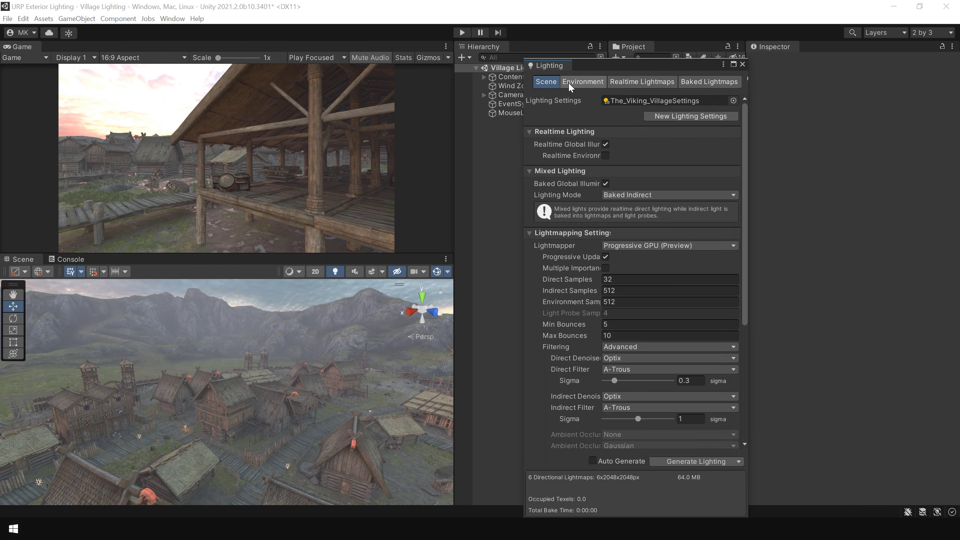
pyautogui.moveTo(550, 65); pyautogui.dragTo(824, 50)
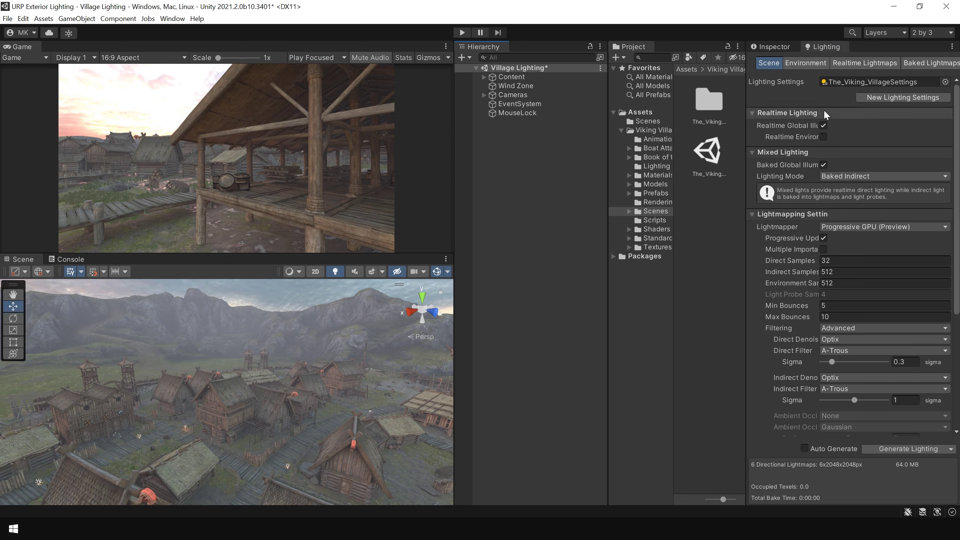
pyautogui.click(951, 449)
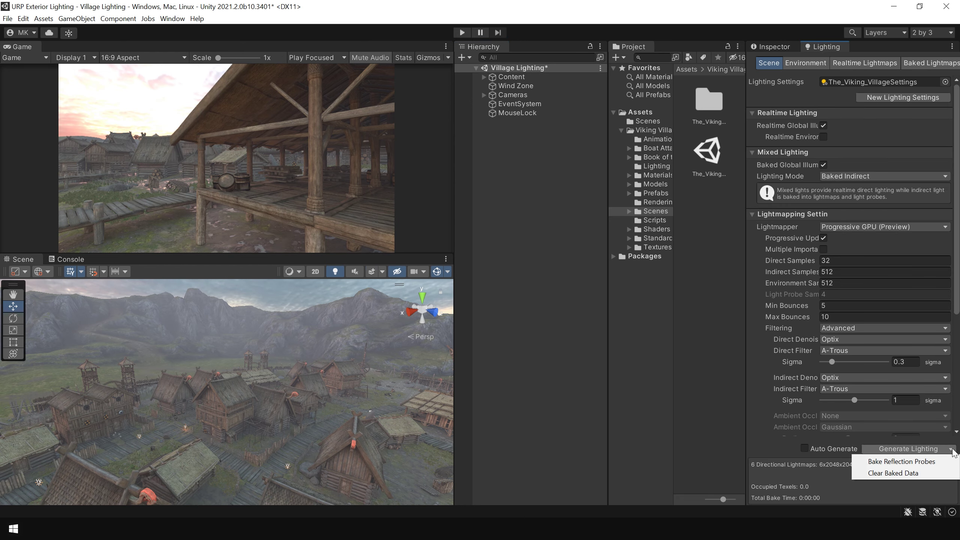
pyautogui.click(915, 473)
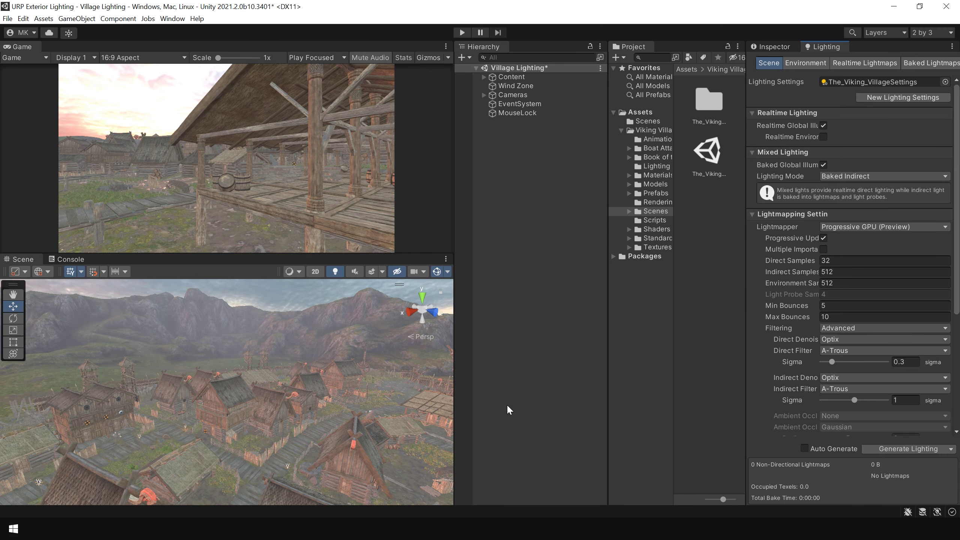
pyautogui.click(824, 126)
pyautogui.click(823, 165)
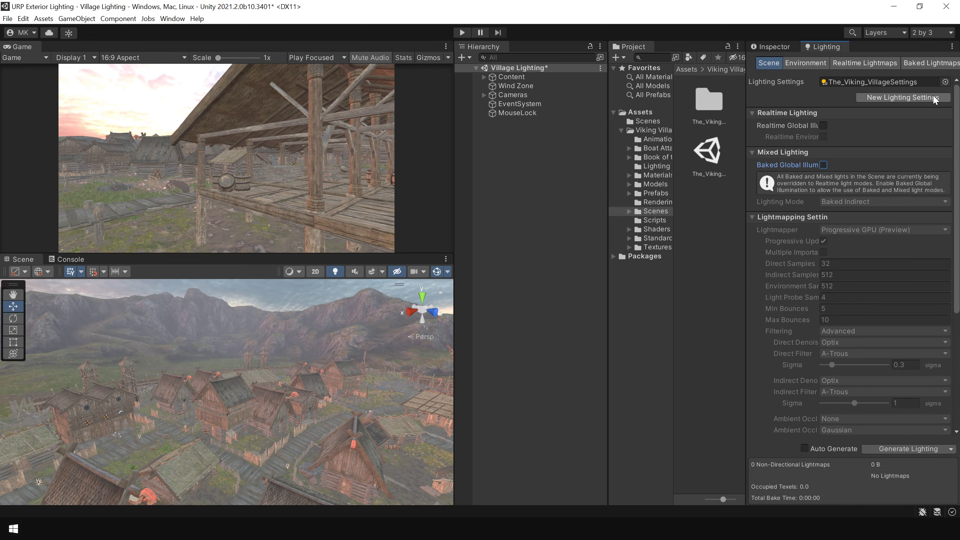
# - Create new lighting settings, set Skybox to None, disable fog and make ambient colour black
pyautogui.click(896, 98)
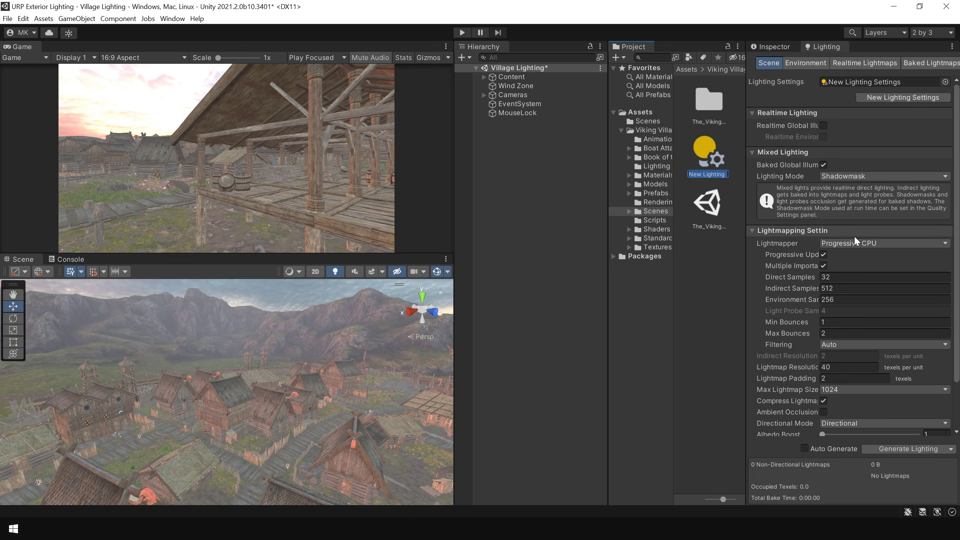
pyautogui.click(804, 62)
pyautogui.click(953, 94)
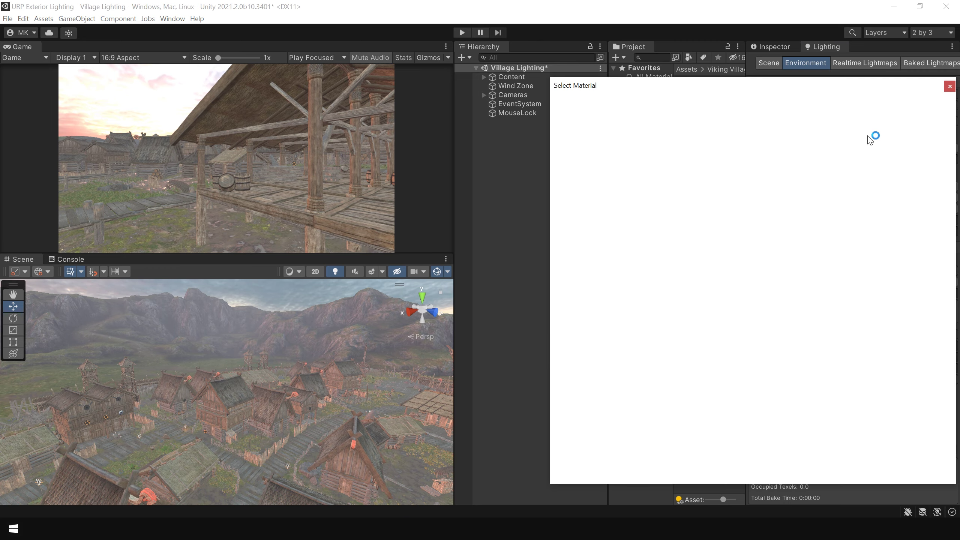
pyautogui.moveTo(953, 362); pyautogui.dragTo(953, 148)
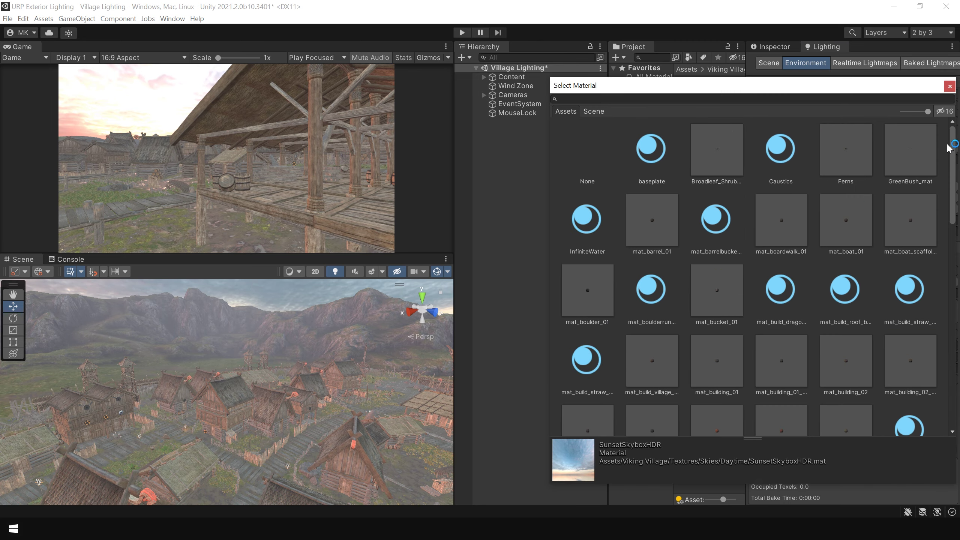
pyautogui.doubleClick(579, 149)
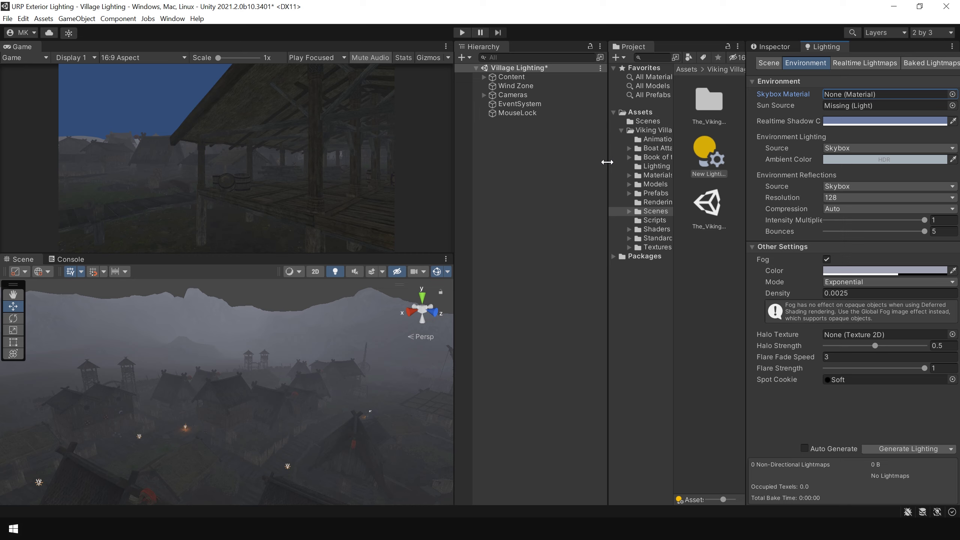
pyautogui.click(827, 260)
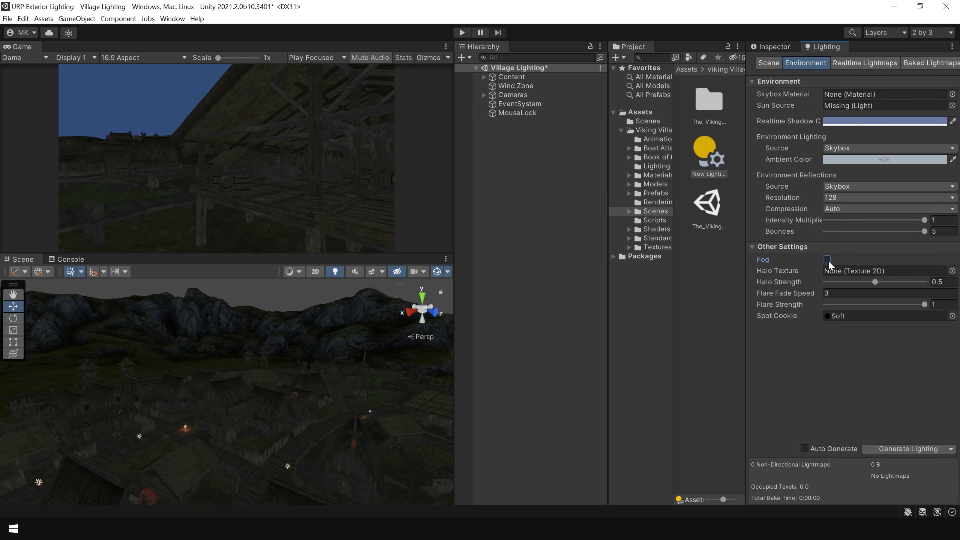
pyautogui.click(877, 160)
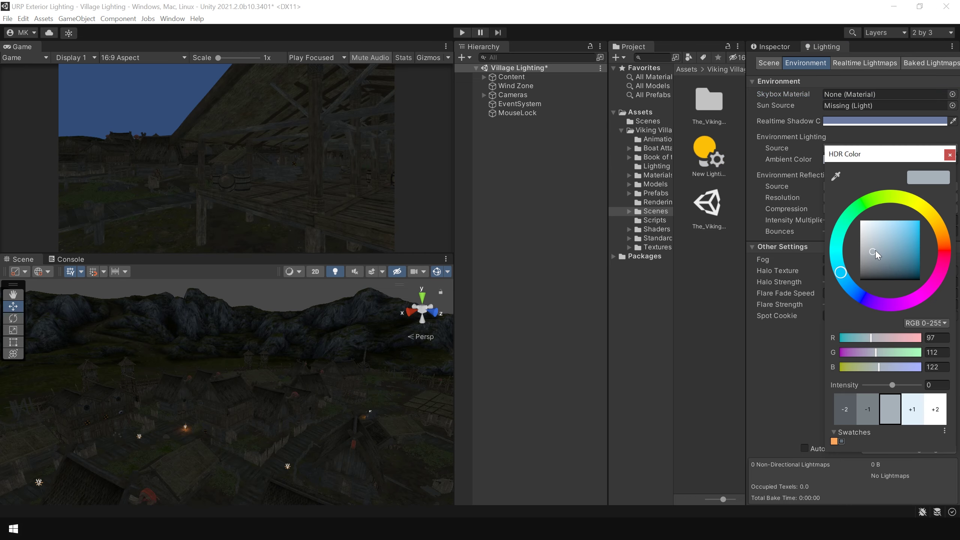
pyautogui.moveTo(876, 254); pyautogui.dragTo(839, 308)
pyautogui.click(950, 155)
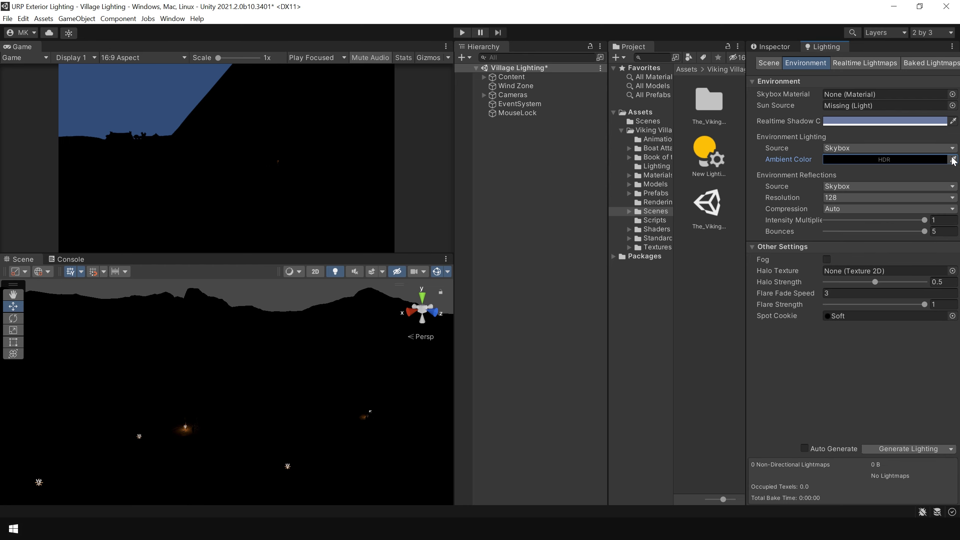
# - Deactivate the TorchesFires group and save the scene
pyautogui.click(287, 467)
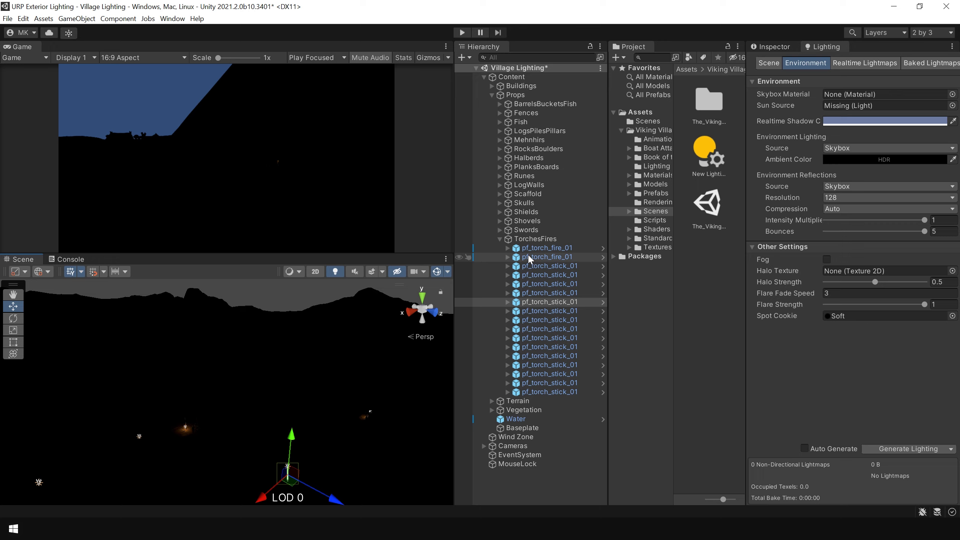
pyautogui.click(510, 240)
pyautogui.click(500, 239)
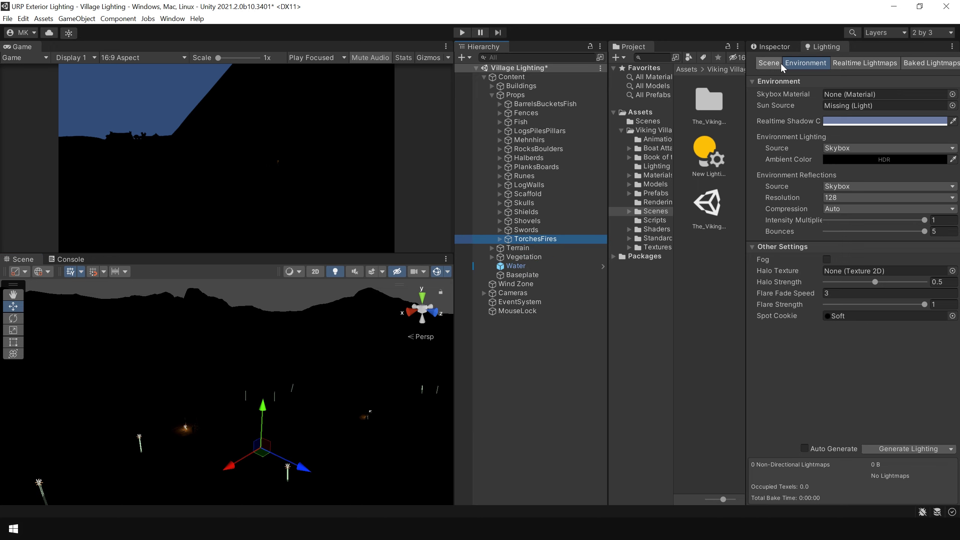
pyautogui.click(772, 46)
pyautogui.click(776, 62)
pyautogui.click(544, 405)
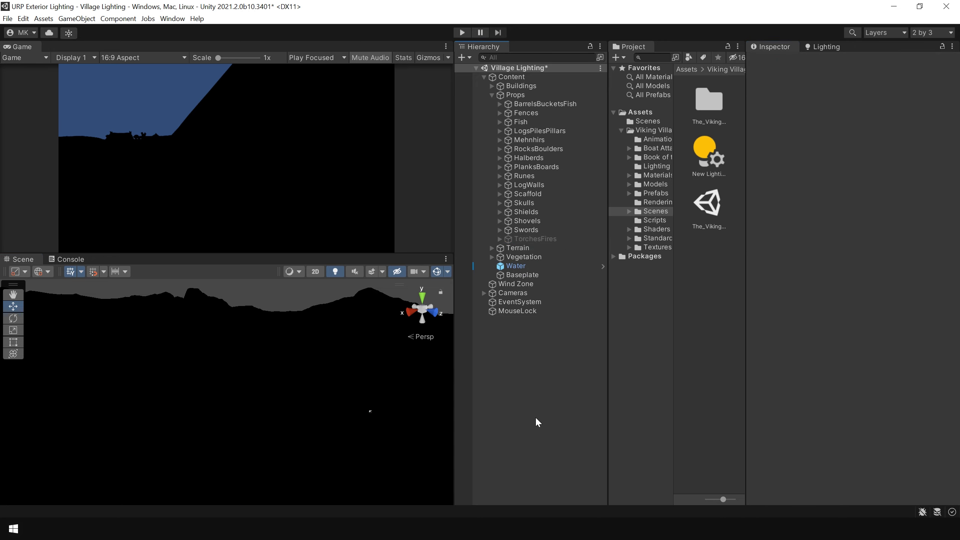
pyautogui.hotkey('ctrl', 's')
# - Inspect the completely dark village in a maximized Scene view, then restore the layout
pyautogui.hotkey('shift', 'space')
pyautogui.moveTo(382, 395); pyautogui.dragTo(280, 316, button='right')
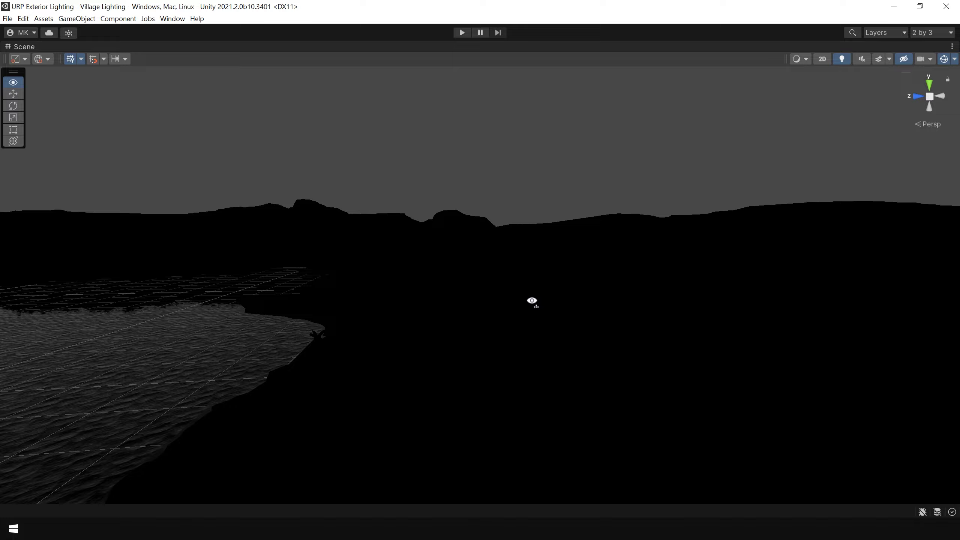
pyautogui.moveTo(532, 301); pyautogui.dragTo(677, 328, button='right')
pyautogui.hotkey('shift', 'space')
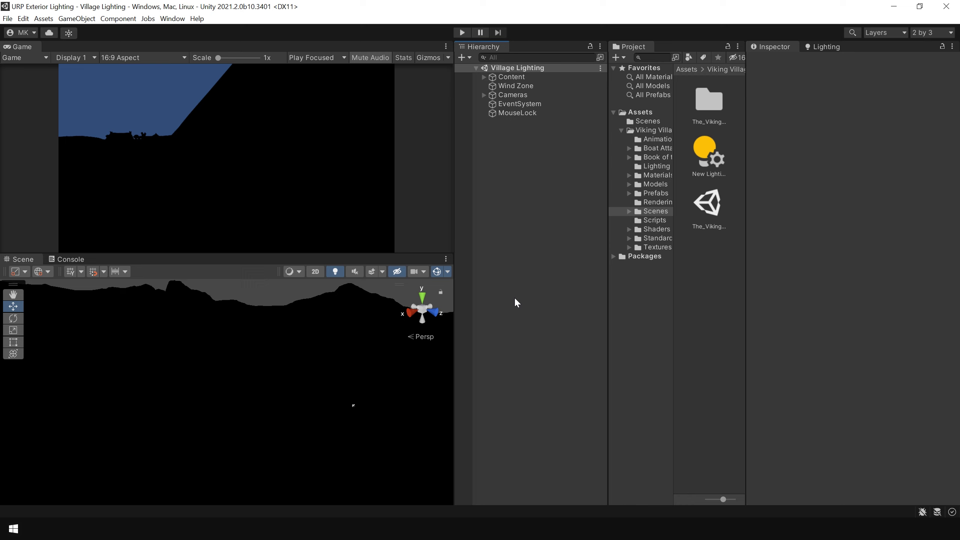
# - Add a new Directional Light to the scene from the Hierarchy's Light menu
pyautogui.rightClick(512, 163)
pyautogui.moveTo(554, 322)
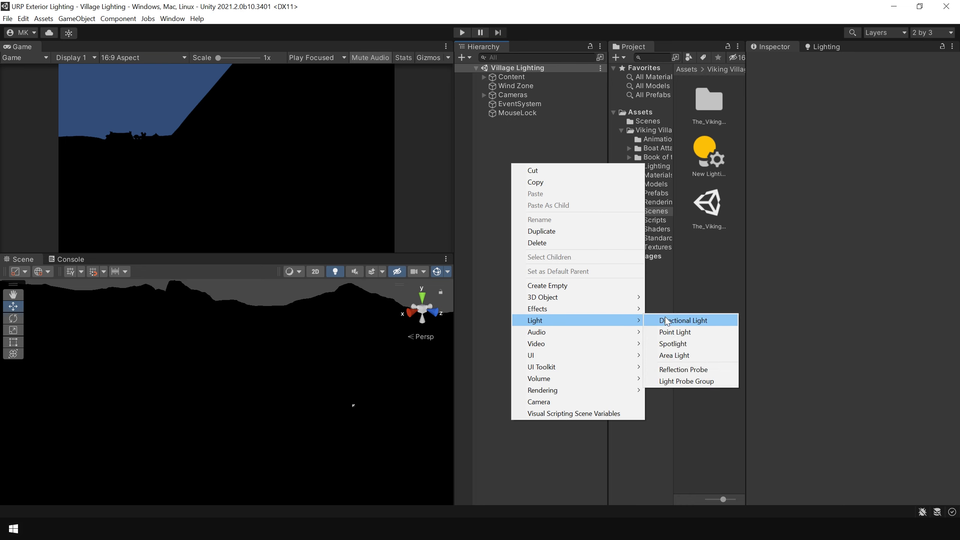
pyautogui.click(680, 320)
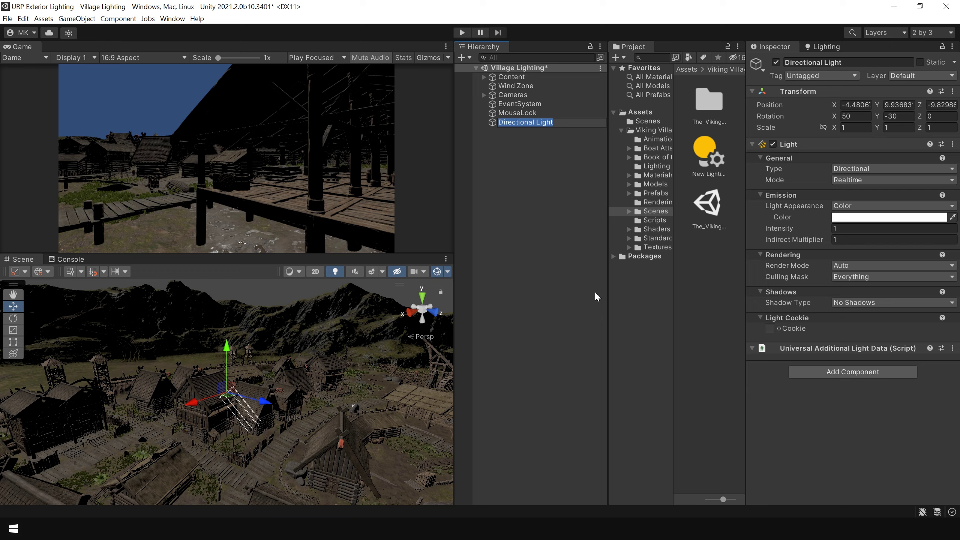
pyautogui.click(558, 254)
pyautogui.click(541, 123)
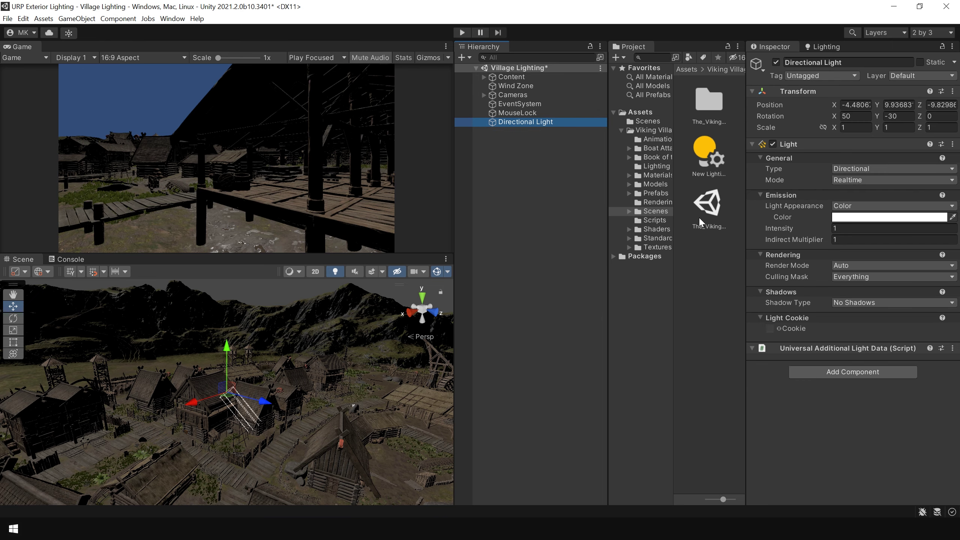
# - Give the Directional Light colour FFE8AD and Soft Shadows
pyautogui.click(873, 218)
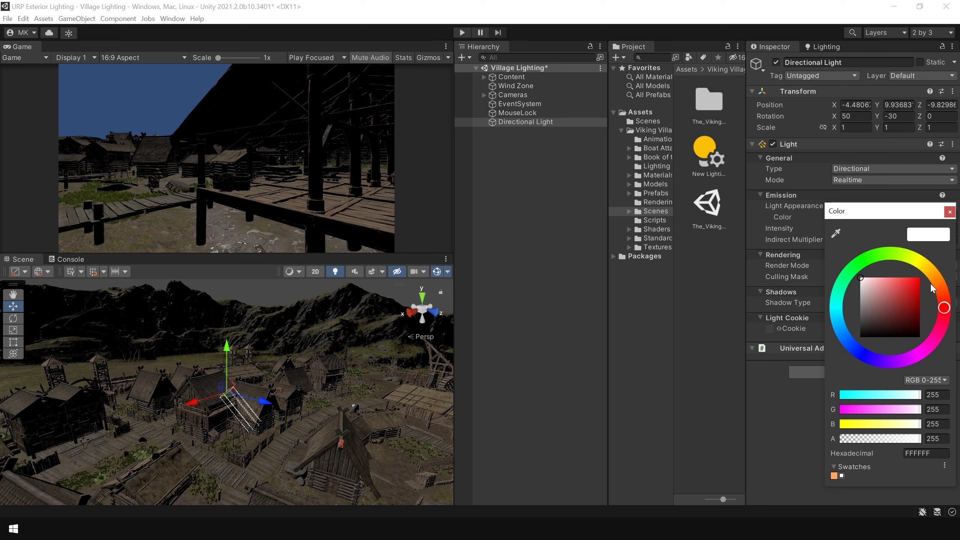
pyautogui.moveTo(930, 282); pyautogui.dragTo(881, 279)
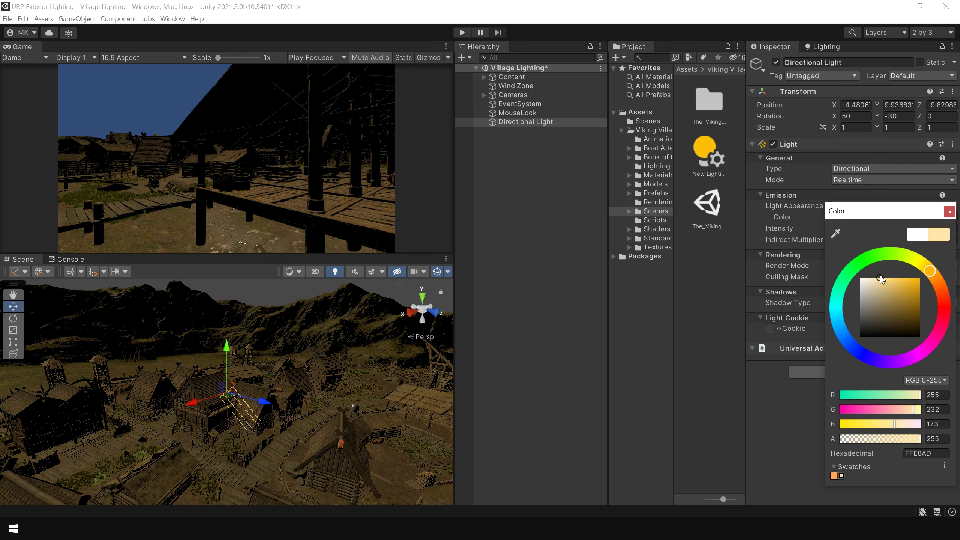
pyautogui.click(949, 212)
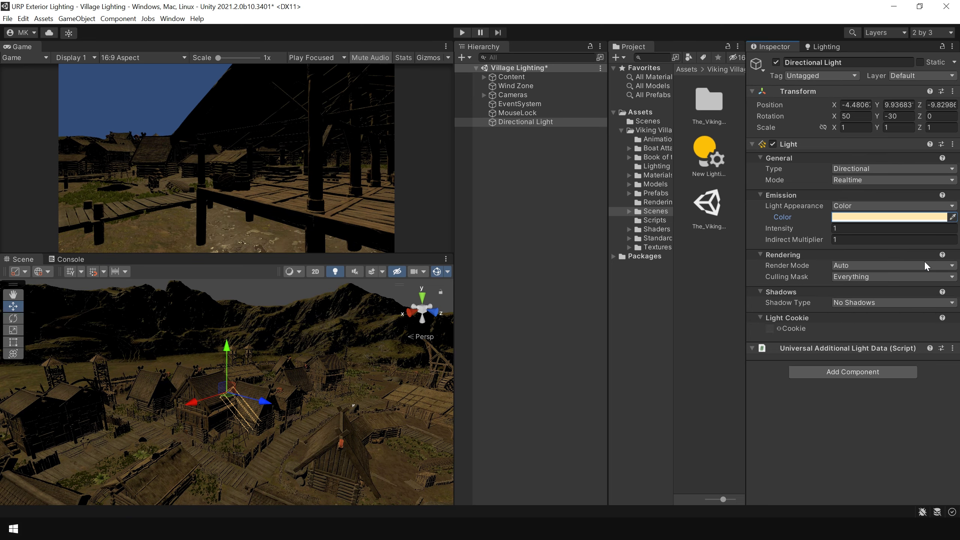
pyautogui.click(854, 302)
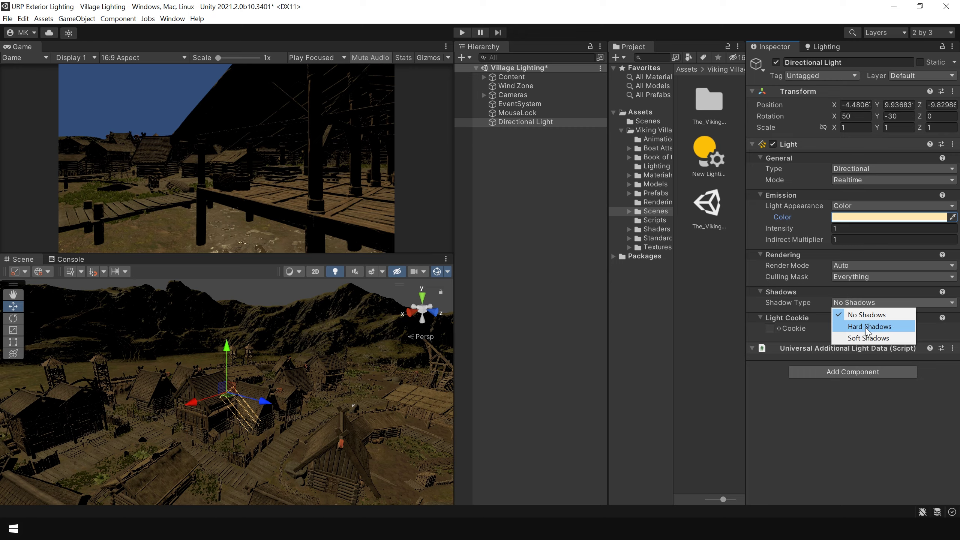
pyautogui.click(867, 337)
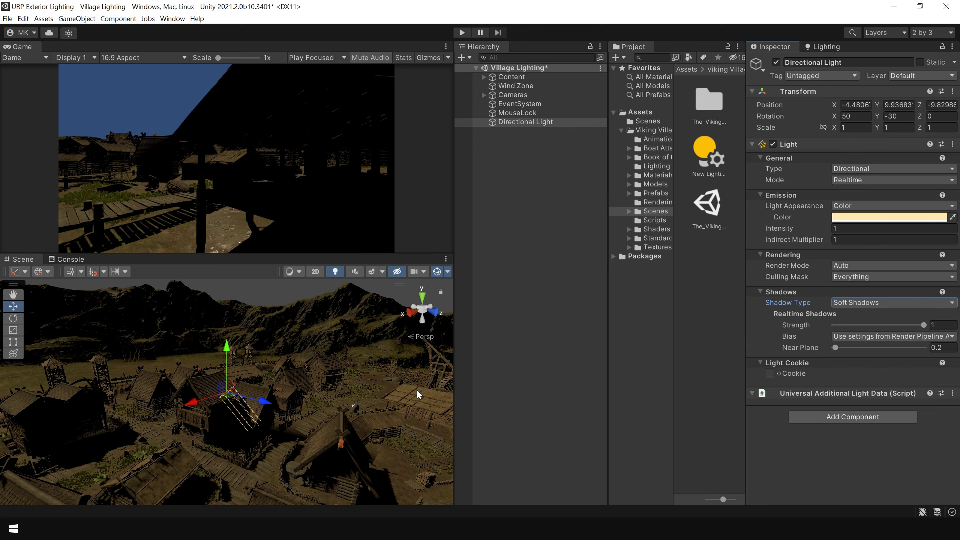
pyautogui.press('e')
pyautogui.moveTo(371, 380); pyautogui.dragTo(262, 437, button='right')
pyautogui.moveTo(262, 437)
pyautogui.mouseDown()
pyautogui.moveTo(272, 369)
pyautogui.moveTo(268, 443)
pyautogui.mouseUp()
pyautogui.moveTo(267, 443); pyautogui.dragTo(289, 394, button='right')
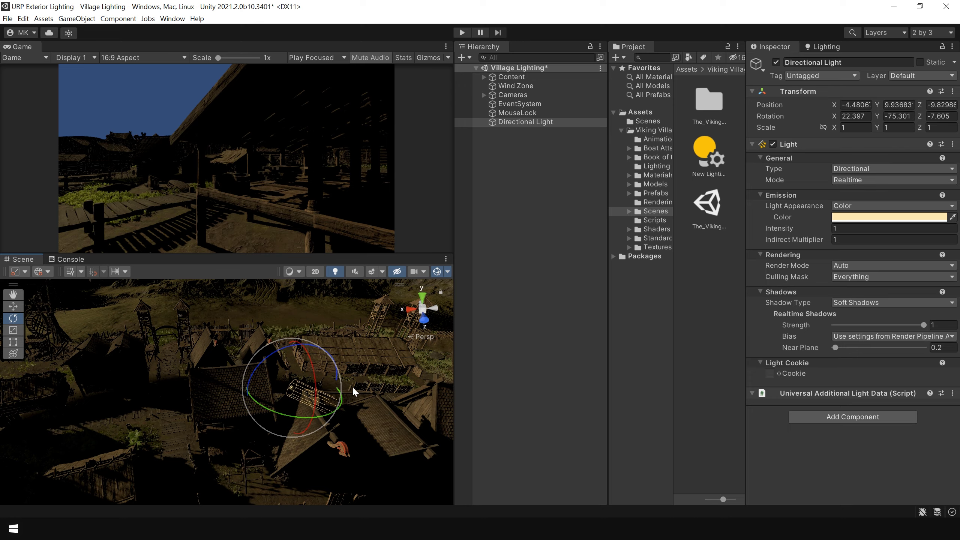
pyautogui.moveTo(312, 405); pyautogui.dragTo(318, 371, button='right')
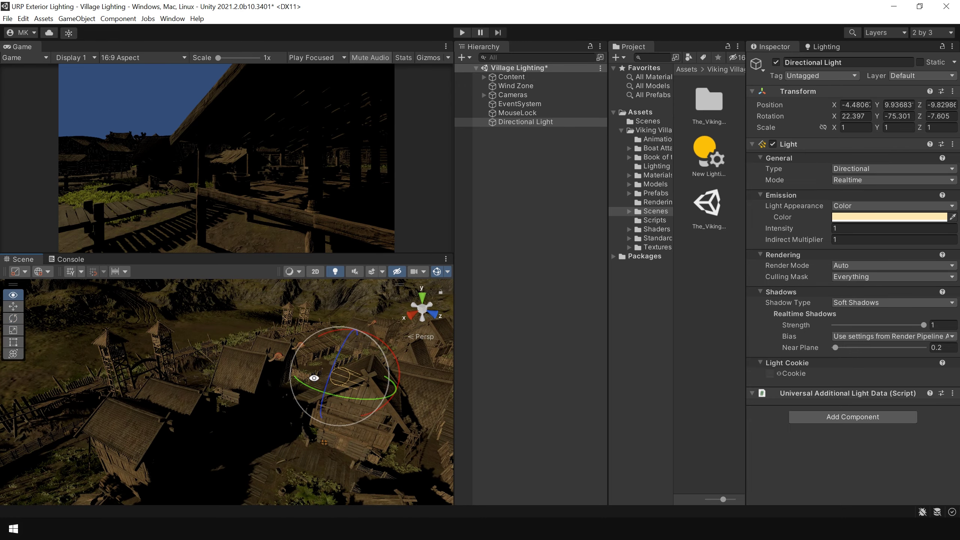
pyautogui.hotkey('shift', 'space')
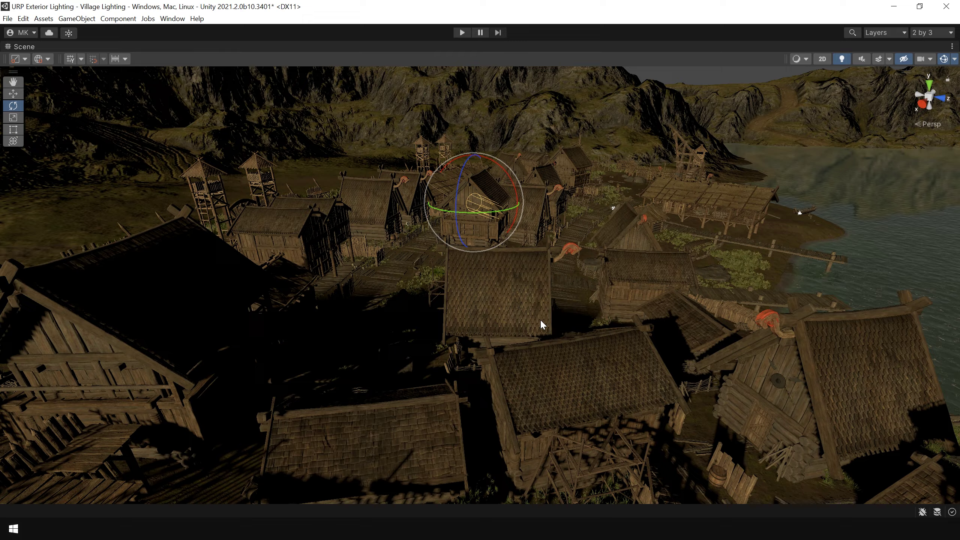
pyautogui.keyDown('alt'); pyautogui.moveTo(542, 325); pyautogui.dragTo(718, 403, button='right'); pyautogui.keyUp('alt')
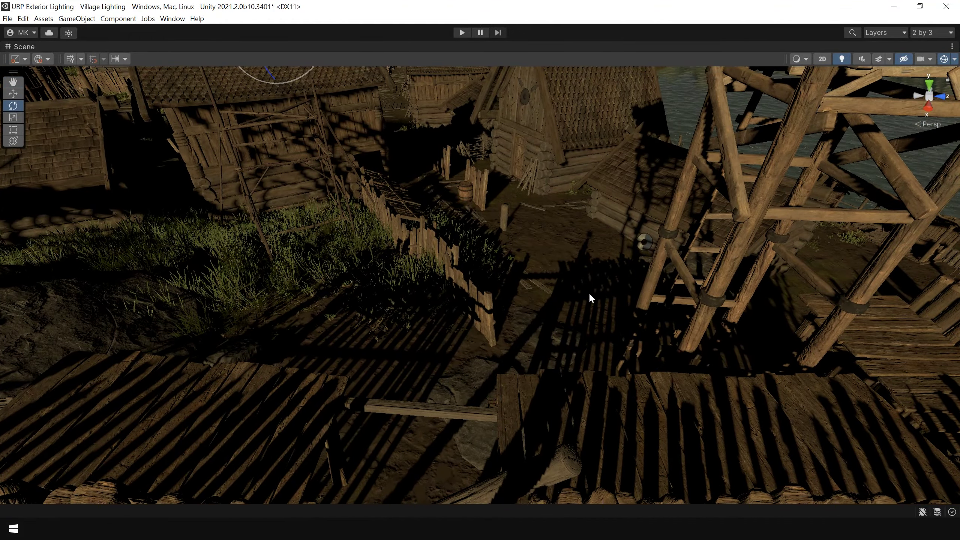
pyautogui.keyDown('alt'); pyautogui.moveTo(589, 296); pyautogui.dragTo(536, 302, button='right'); pyautogui.keyUp('alt')
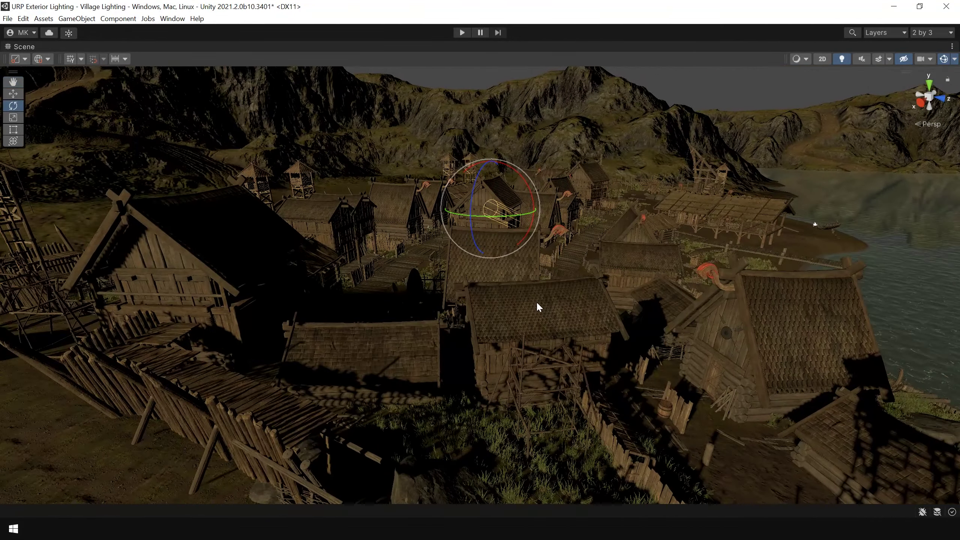
pyautogui.hotkey('shift', 'space')
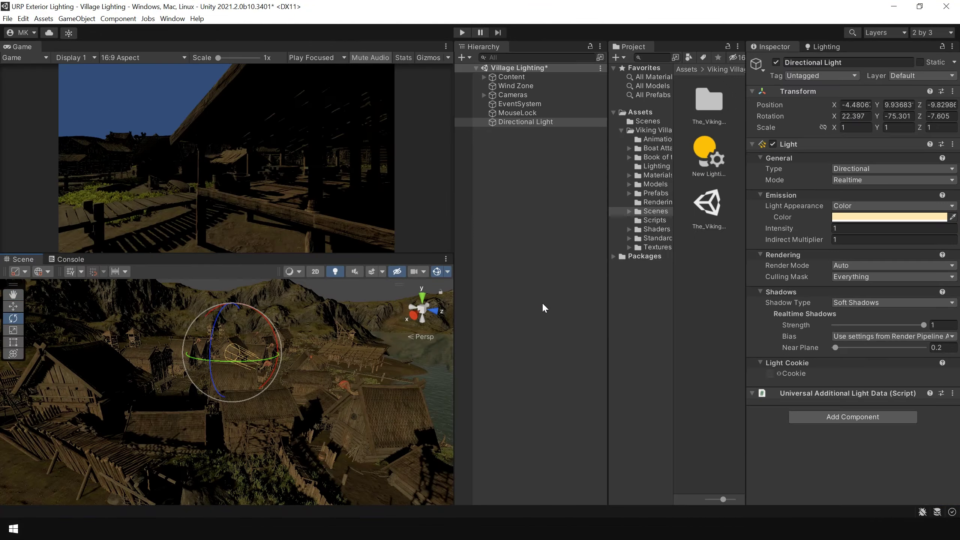
# - Locate and select the VikingVillageUniversal pipeline asset via Project Settings > Graphics
pyautogui.click(23, 19)
pyautogui.click(76, 331)
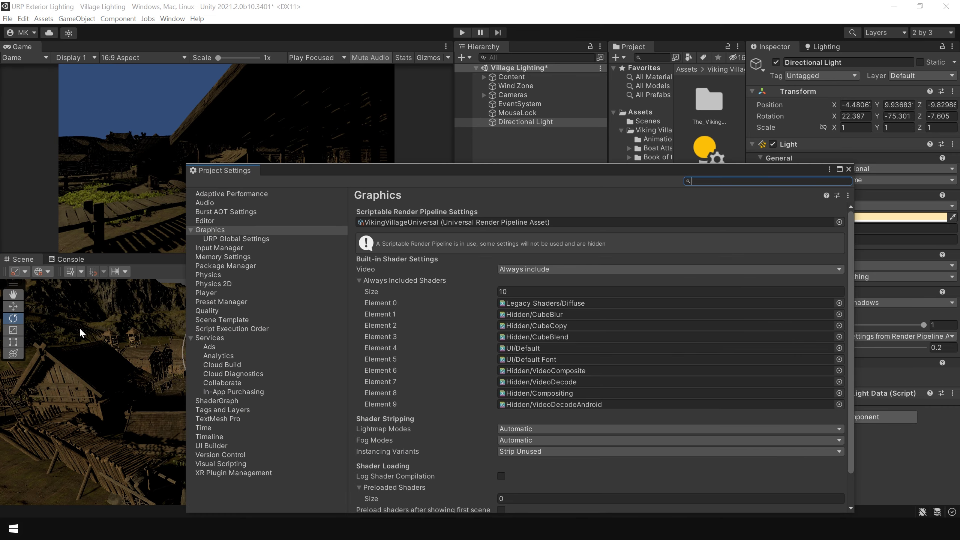
pyautogui.click(421, 222)
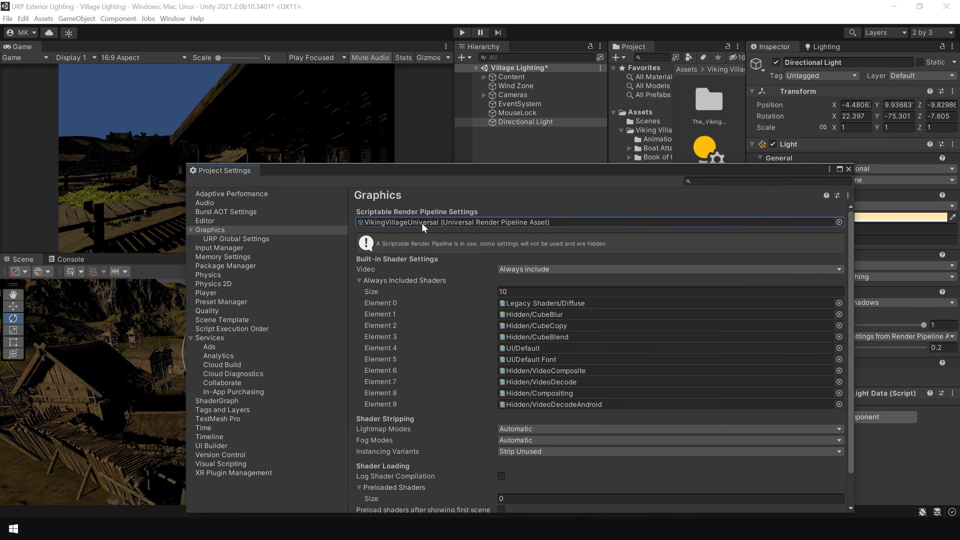
pyautogui.click(849, 169)
pyautogui.click(709, 208)
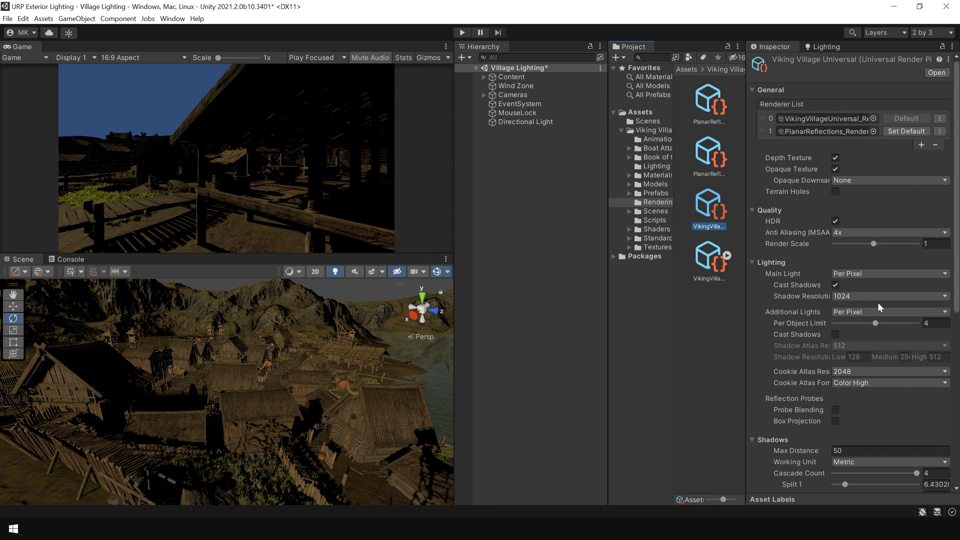
# - Raise the asset's Main Light Shadow Resolution from 1024 to 4096
pyautogui.click(857, 298)
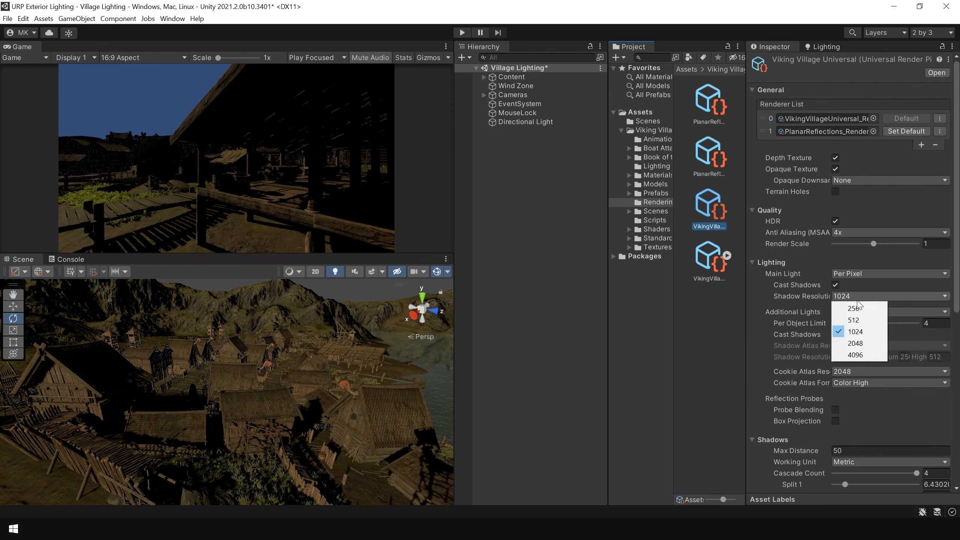
pyautogui.click(860, 344)
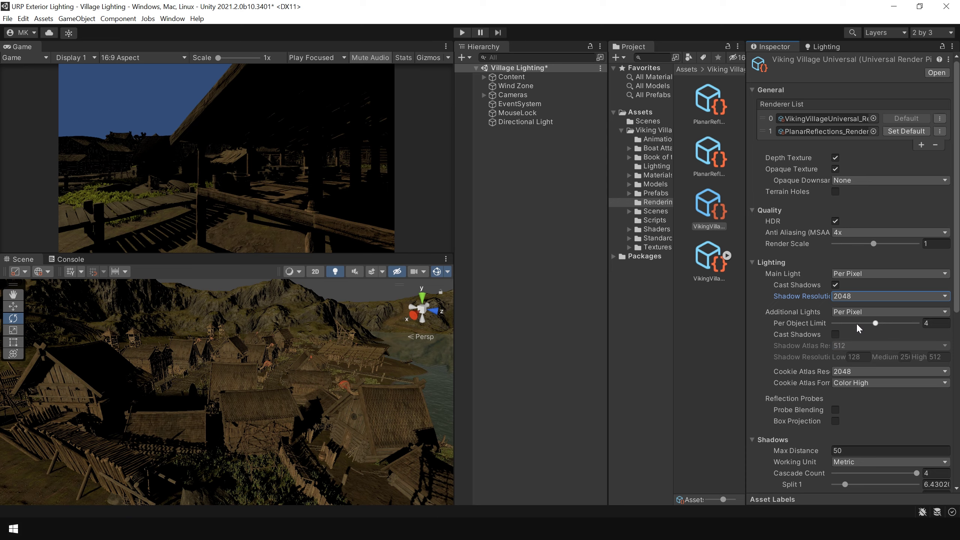
pyautogui.click(858, 297)
pyautogui.click(862, 355)
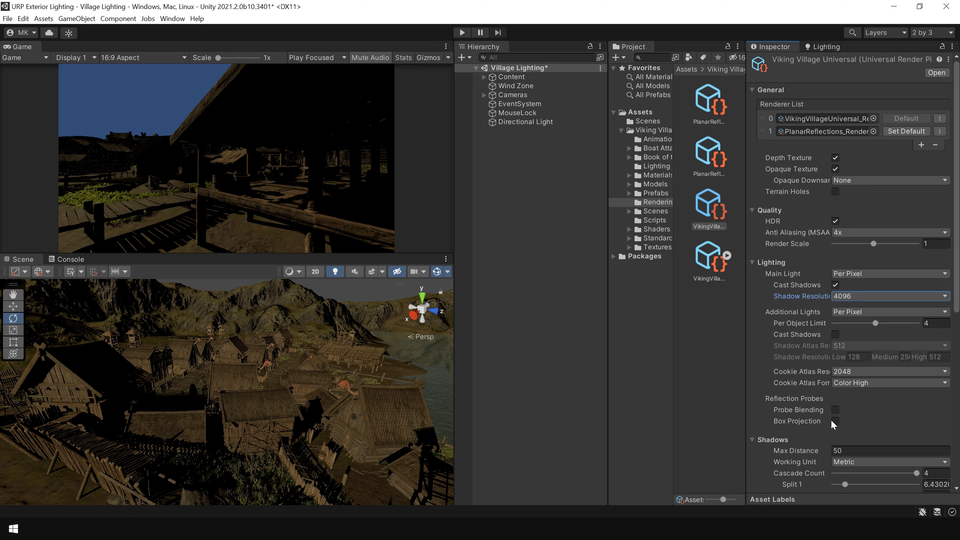
# - Test shadow Max Distance values of 10000 and 1, then set it to 100
pyautogui.scroll(-3, 897, 373)
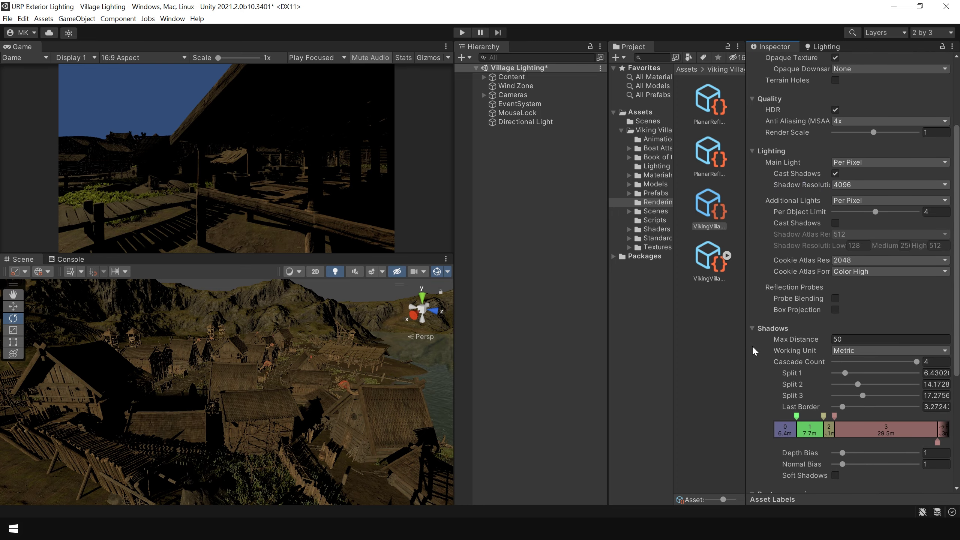
pyautogui.keyDown('alt'); pyautogui.moveTo(227, 374); pyautogui.dragTo(269, 388); pyautogui.keyUp('alt')
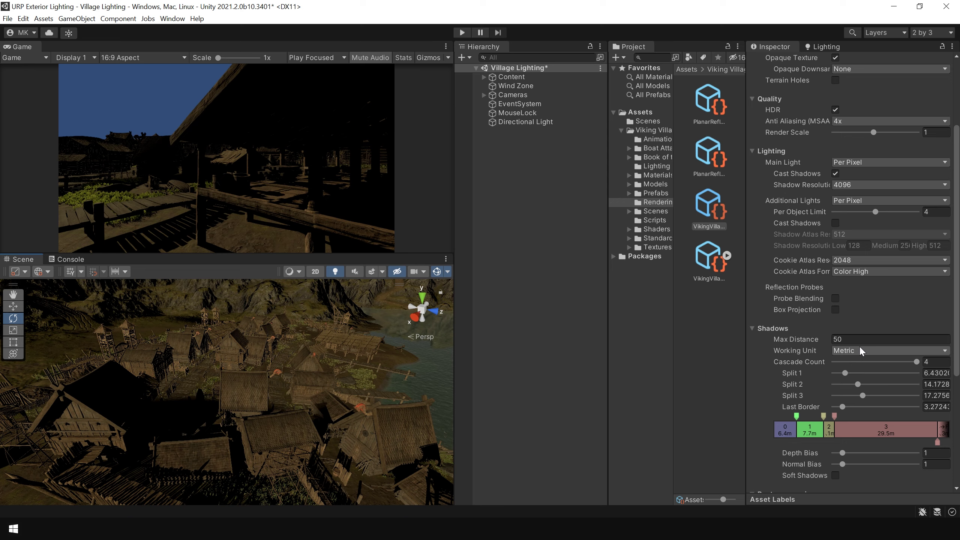
pyautogui.click(869, 339)
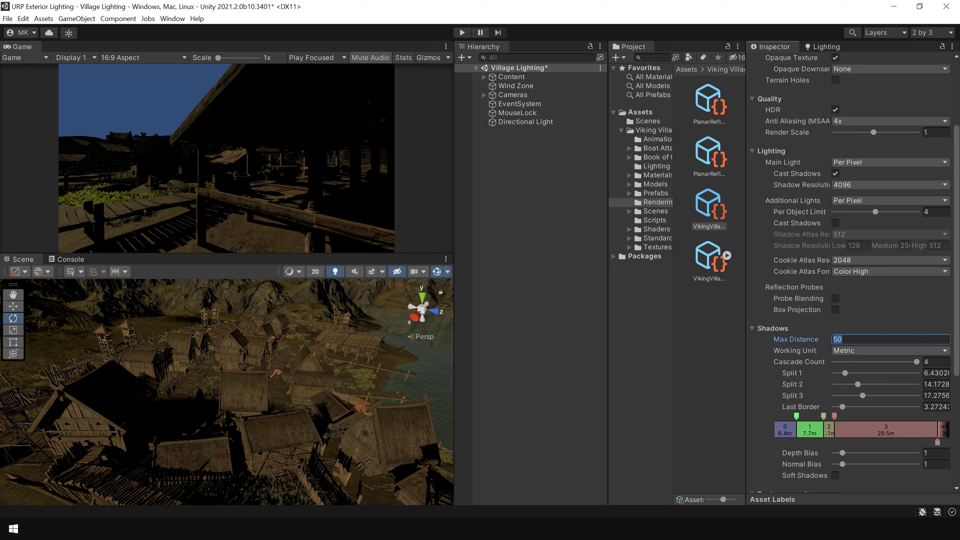
pyautogui.write('100')
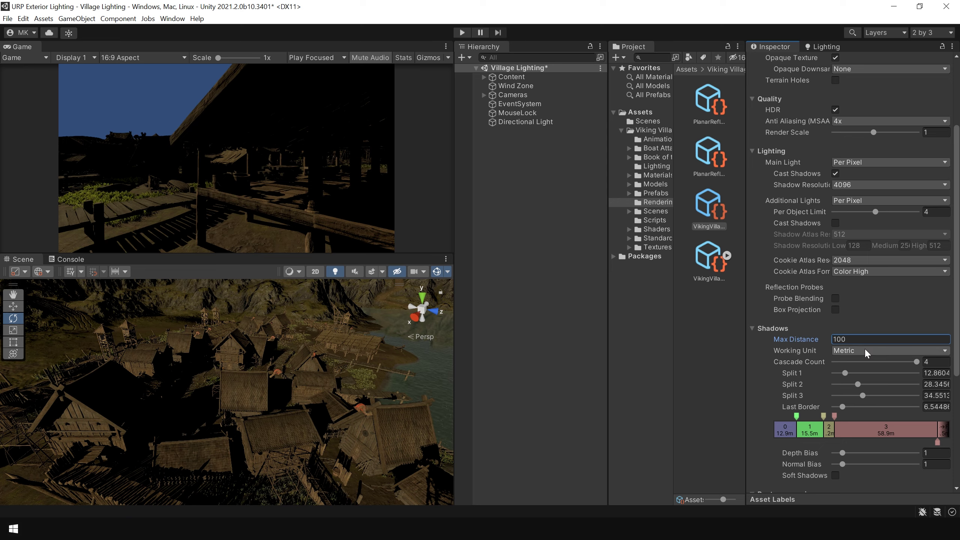
pyautogui.click(846, 340)
pyautogui.write('000')
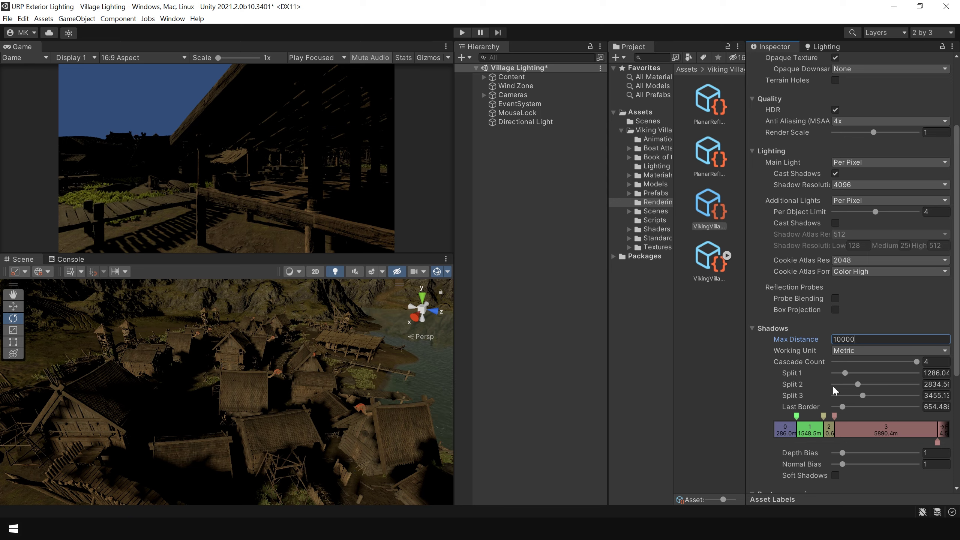
pyautogui.click(812, 339)
pyautogui.write('100')
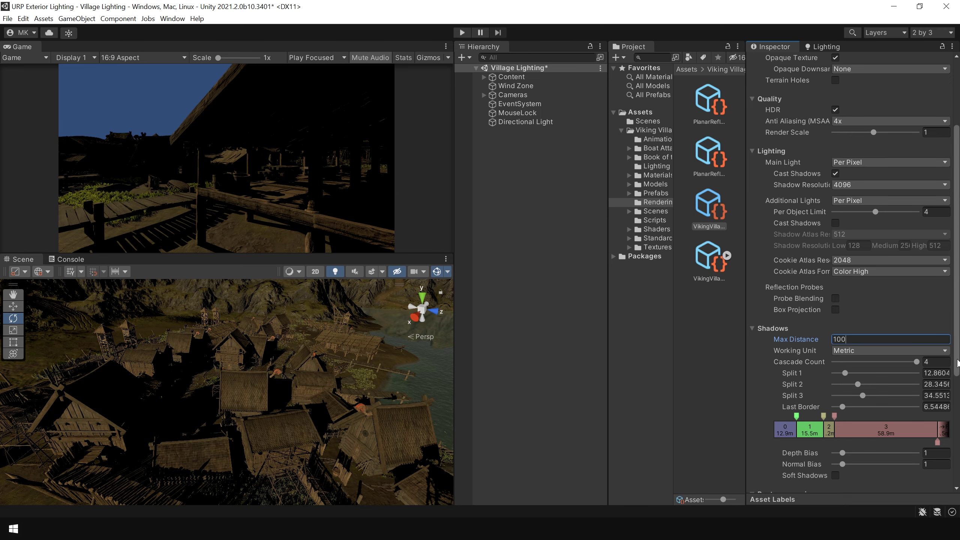
# - Enable Soft Shadows in the URP asset, toggling it off and on to compare boardwalk shadows
pyautogui.scroll(-3, 850, 382)
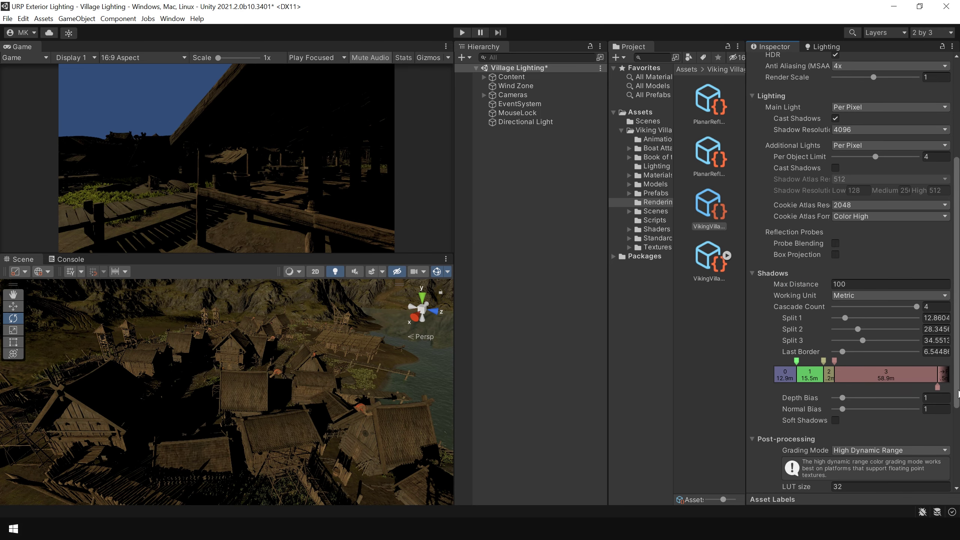
pyautogui.click(836, 419)
pyautogui.scroll(5, 322, 454)
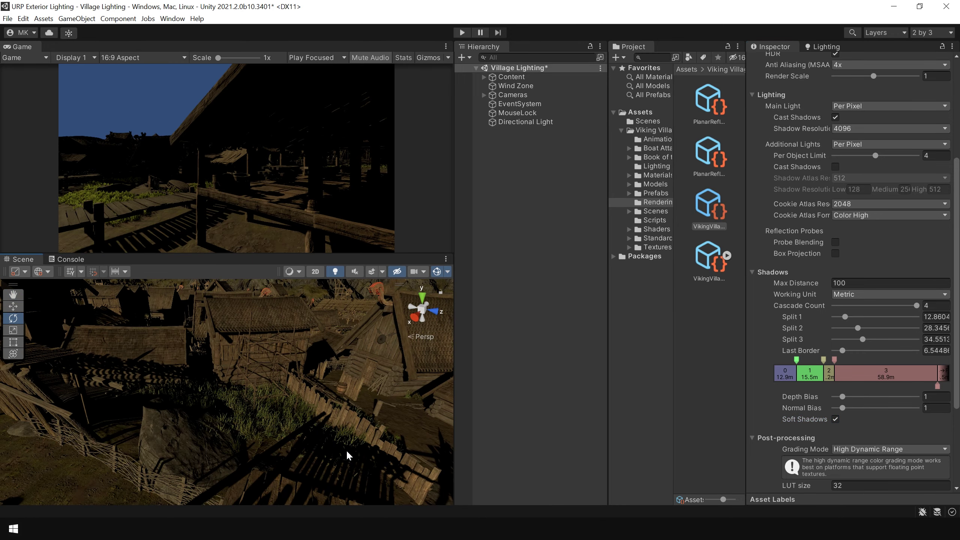
pyautogui.moveTo(348, 455); pyautogui.dragTo(258, 465, button='right')
pyautogui.click(835, 419)
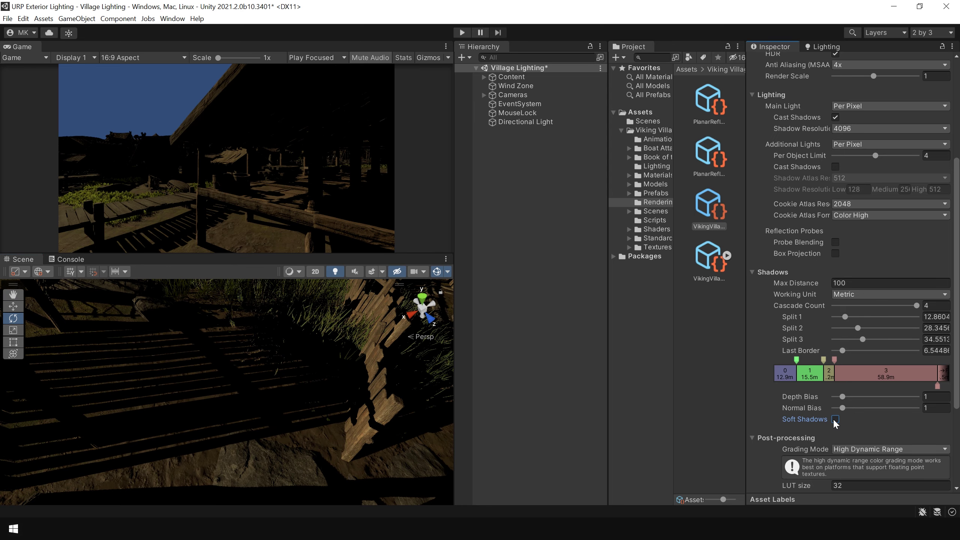
pyautogui.click(834, 419)
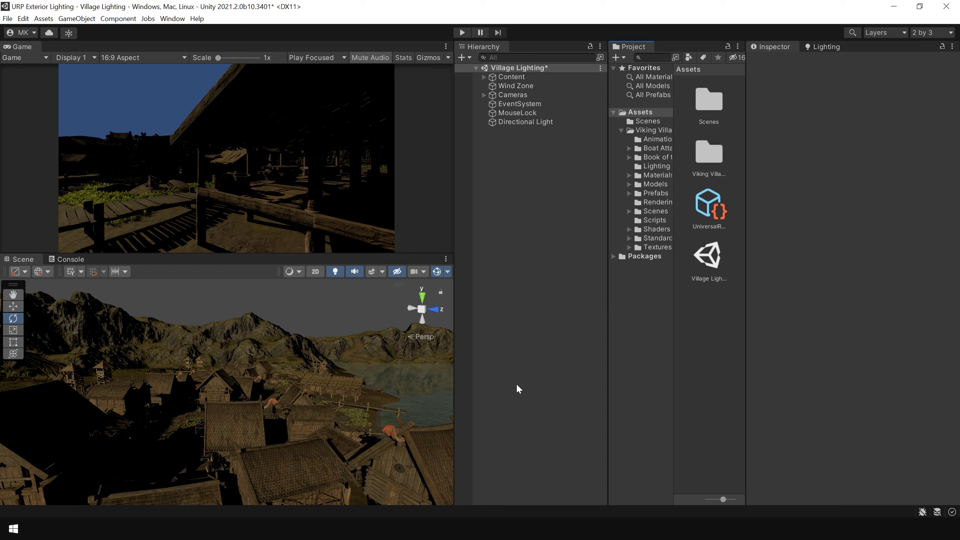
# - Create a new material named SkyMat in the Assets folder
pyautogui.rightClick(700, 368)
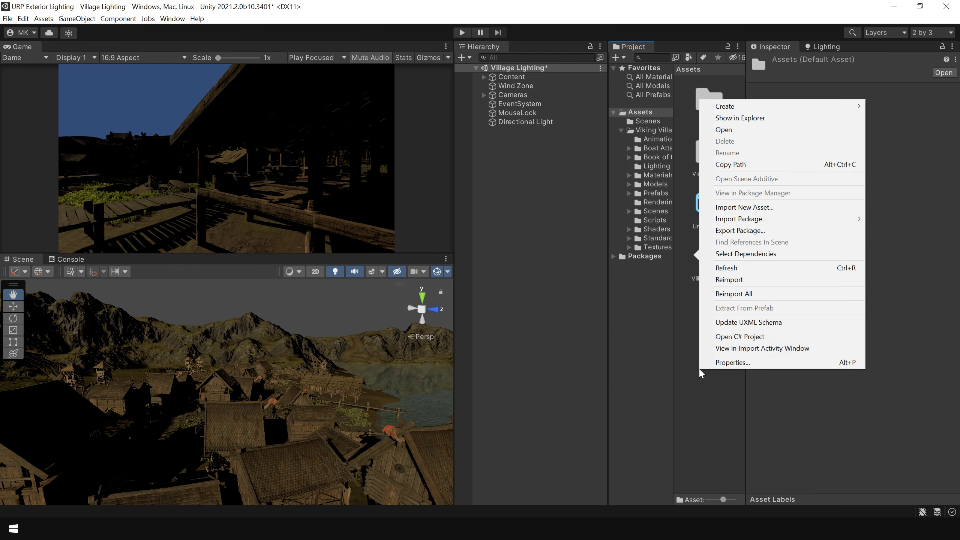
pyautogui.moveTo(744, 106)
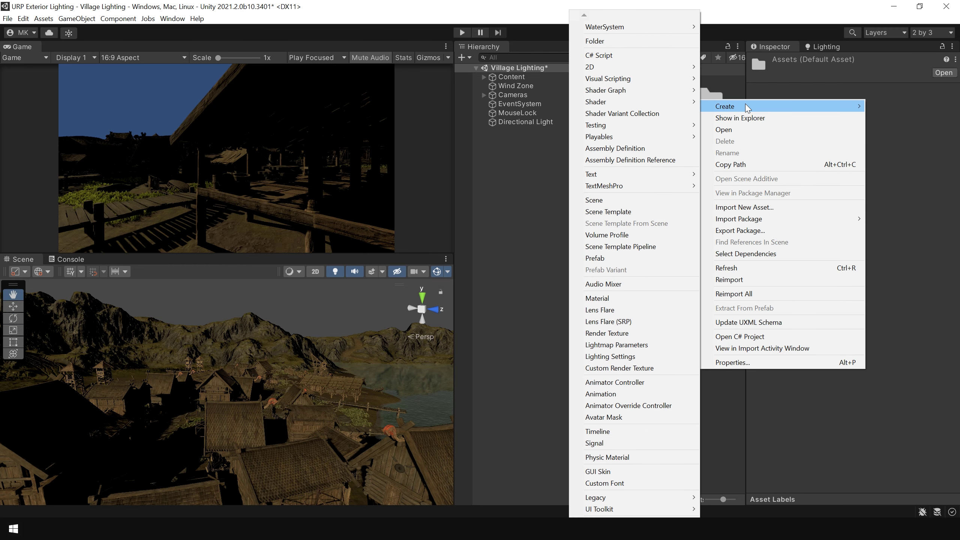
pyautogui.click(630, 298)
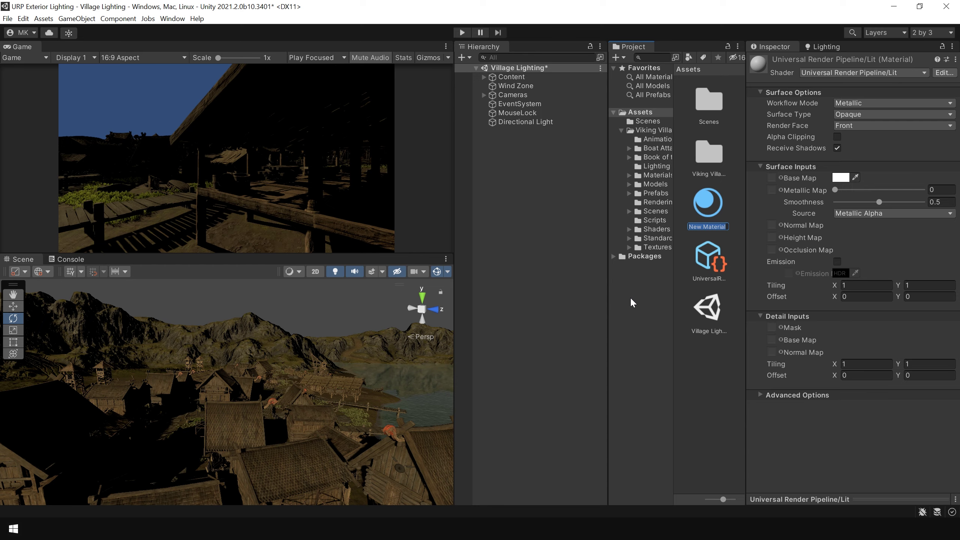
pyautogui.write('SkyMat')
pyautogui.press('Return')
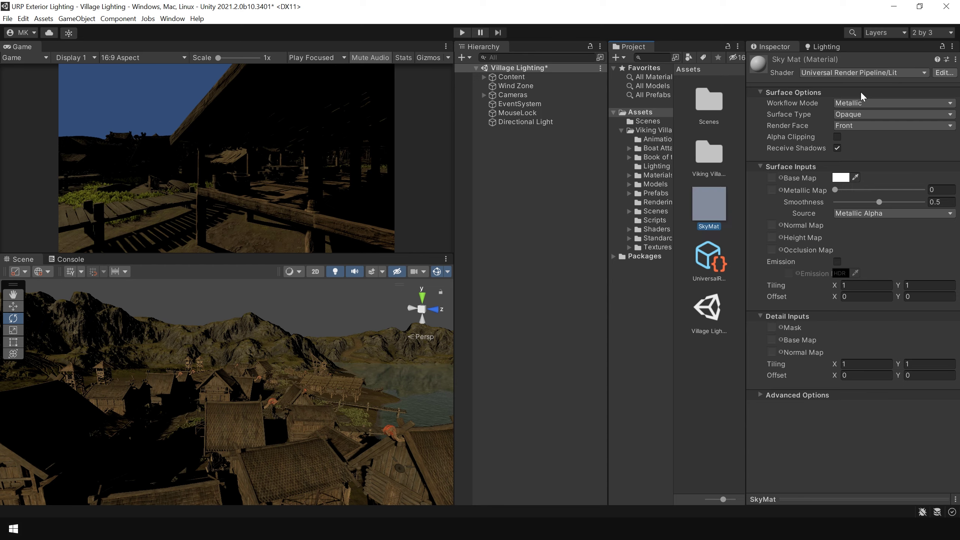
# - Set SkyMat's shader to Skybox/Procedural
pyautogui.click(840, 71)
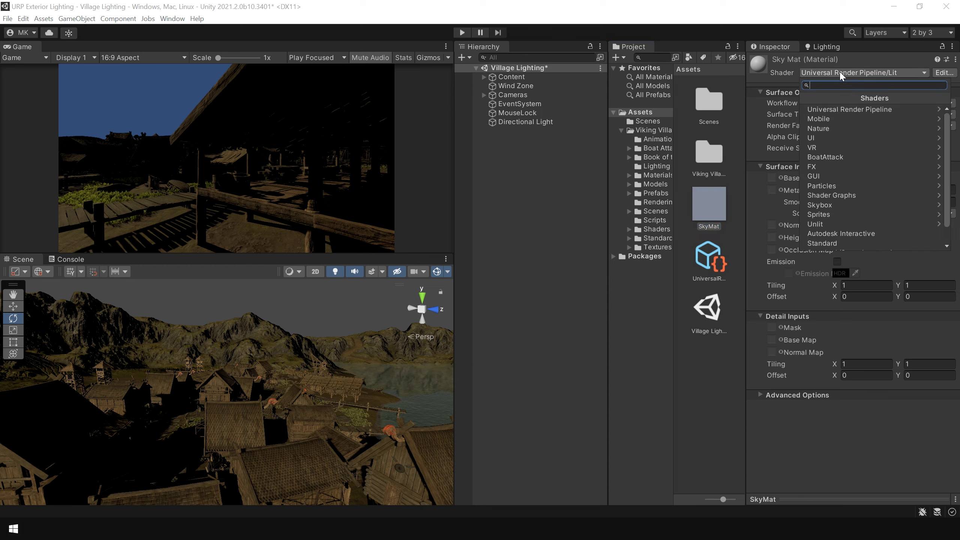
pyautogui.click(835, 204)
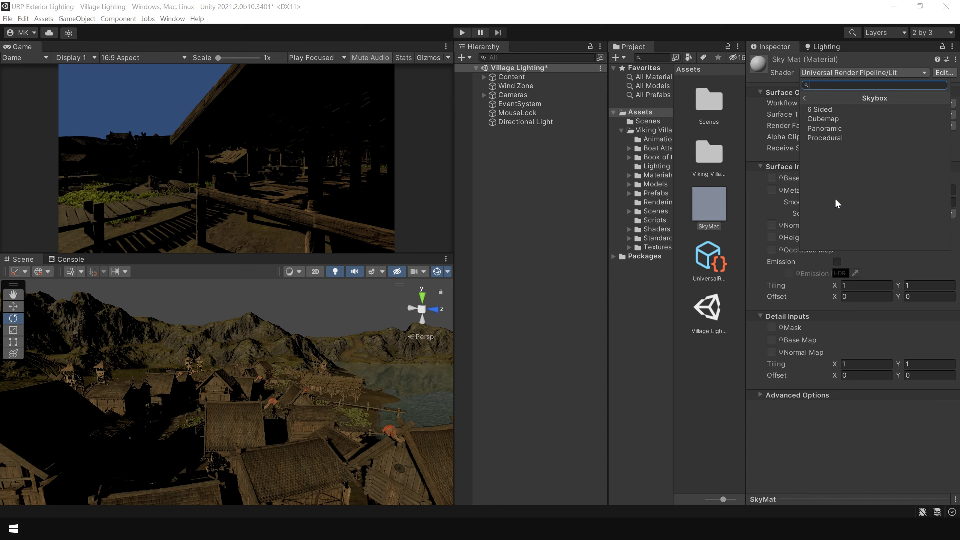
pyautogui.click(831, 139)
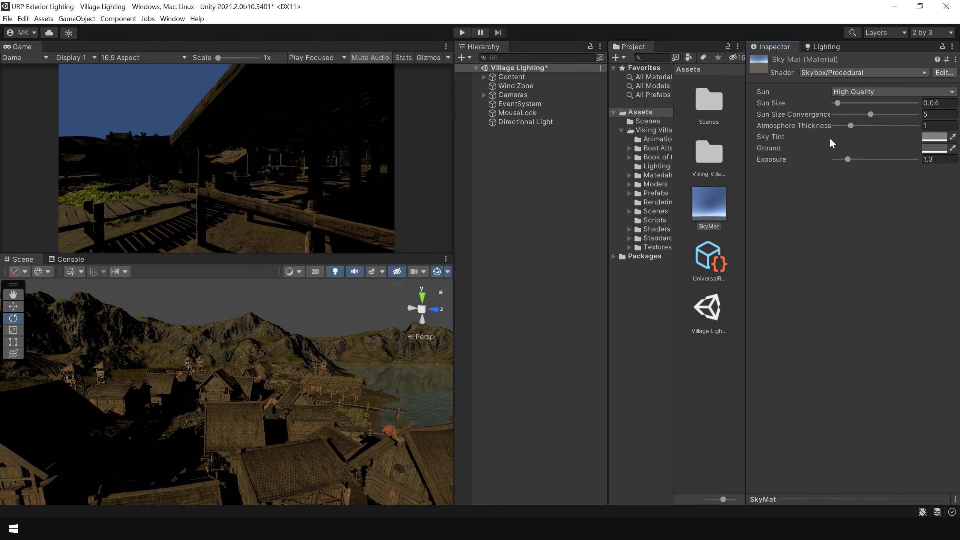
# - Assign SkyMat as the skybox material and the Directional Light as the sun source
pyautogui.click(826, 47)
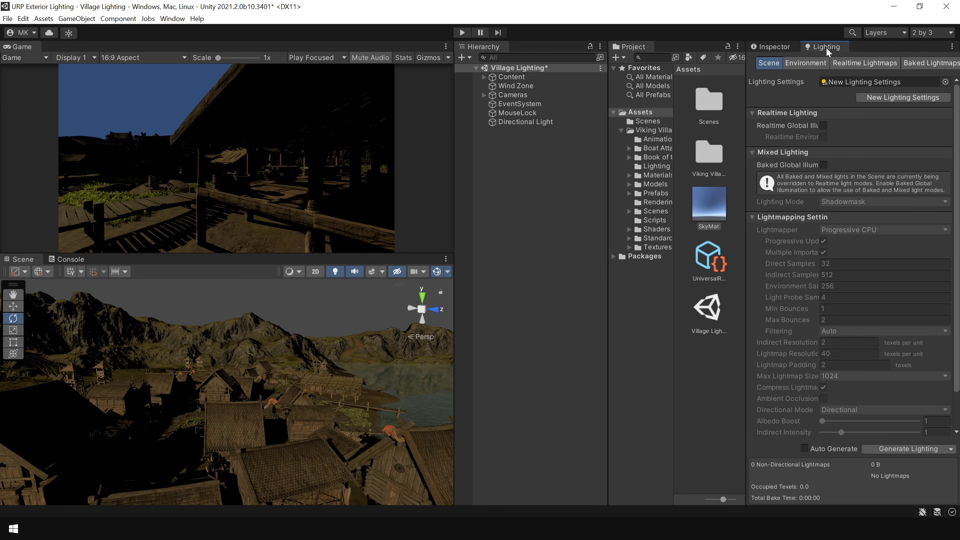
pyautogui.click(799, 61)
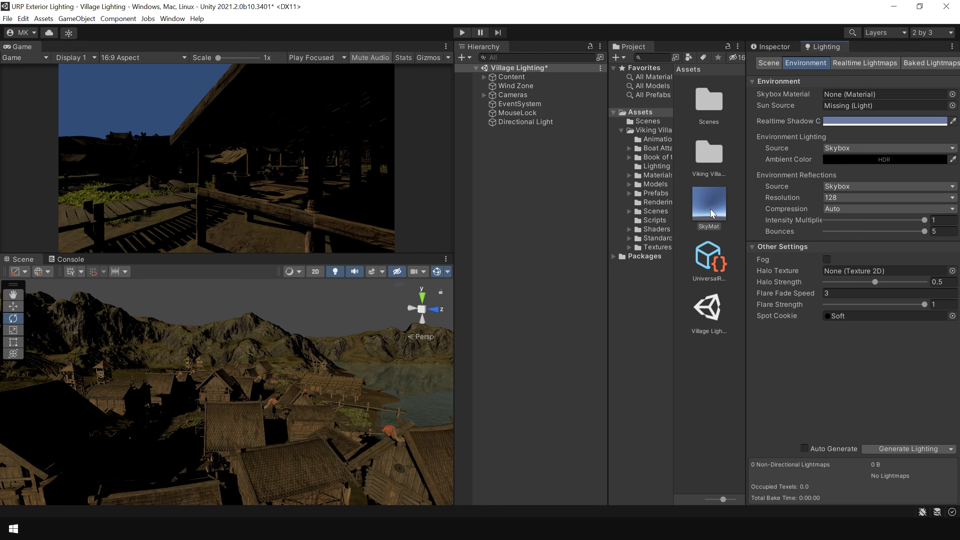
pyautogui.moveTo(720, 203); pyautogui.dragTo(857, 90)
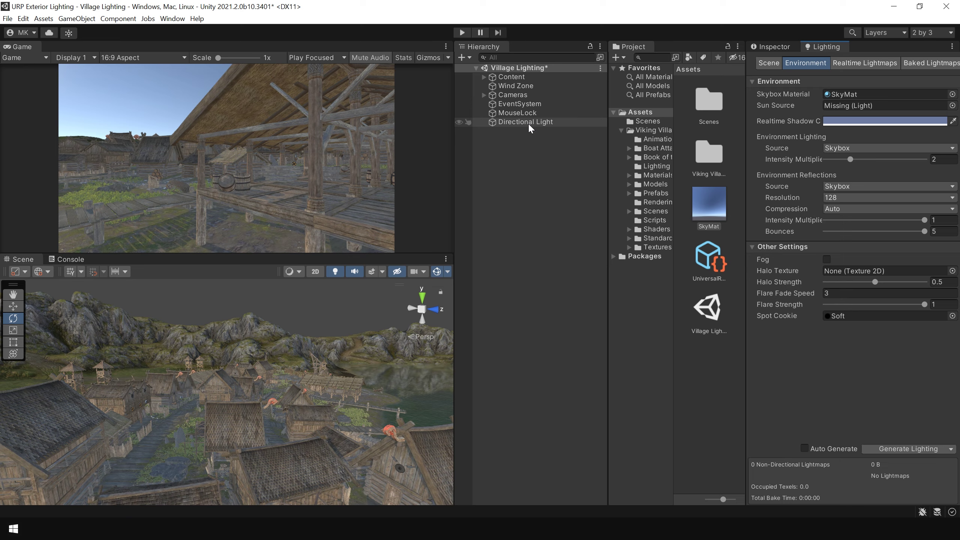
pyautogui.moveTo(529, 123); pyautogui.dragTo(855, 105)
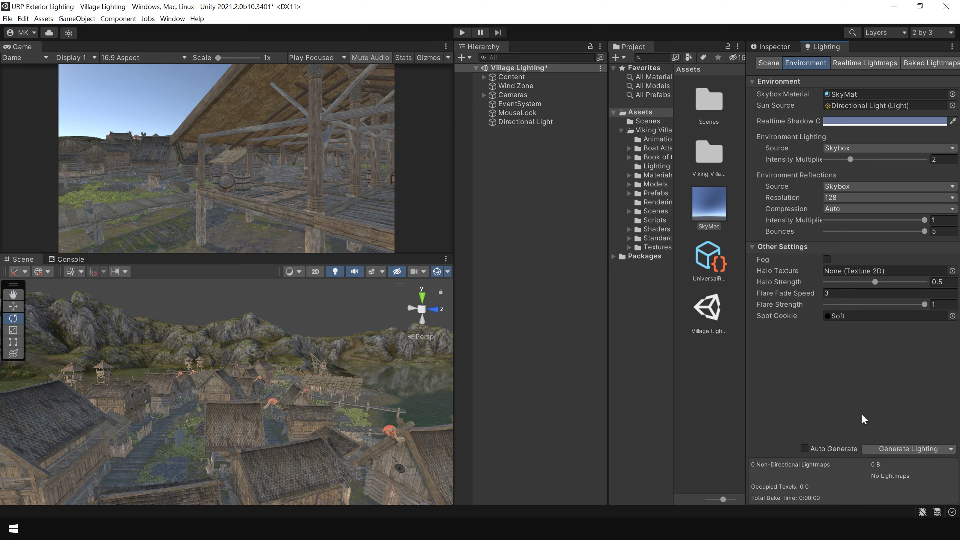
# - Turn on automatic lighting generation and review the lightmapping settings
pyautogui.click(805, 448)
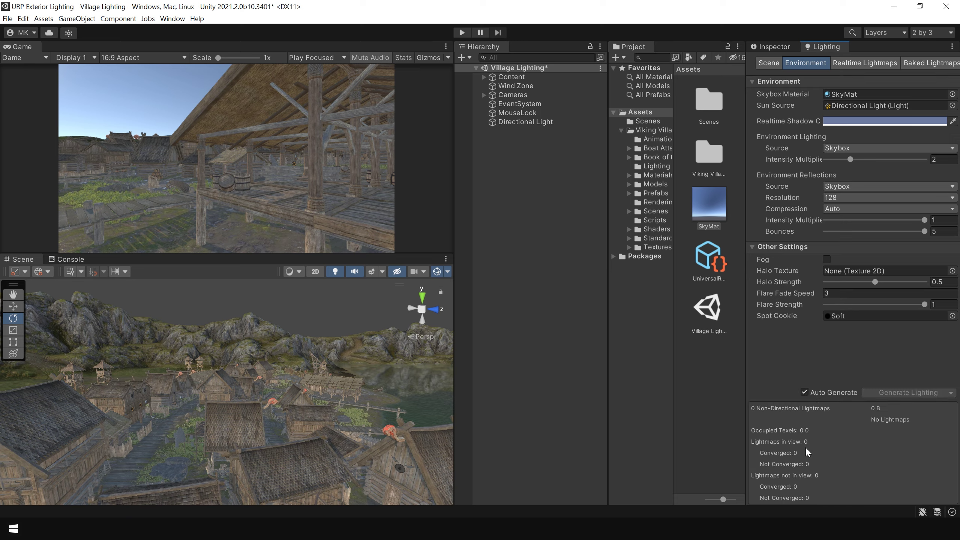
pyautogui.click(769, 62)
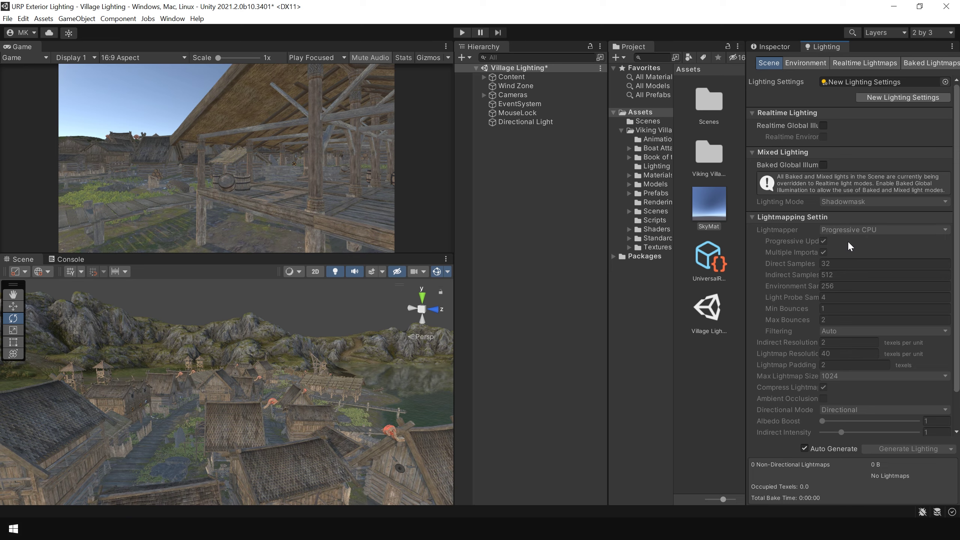
pyautogui.click(806, 63)
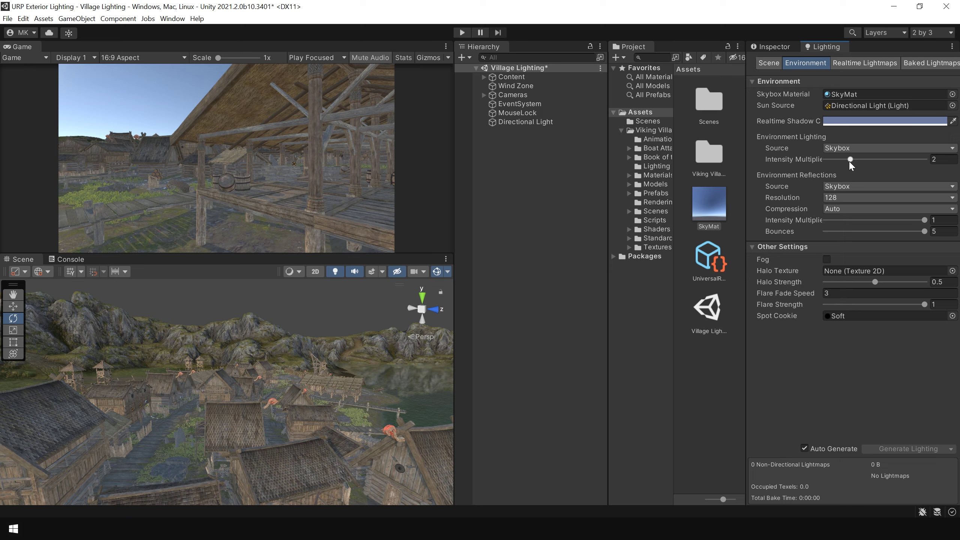
# - Lower the environment Intensity Multiplier to 1.5 and inspect the lit village
pyautogui.moveTo(848, 161); pyautogui.dragTo(841, 162)
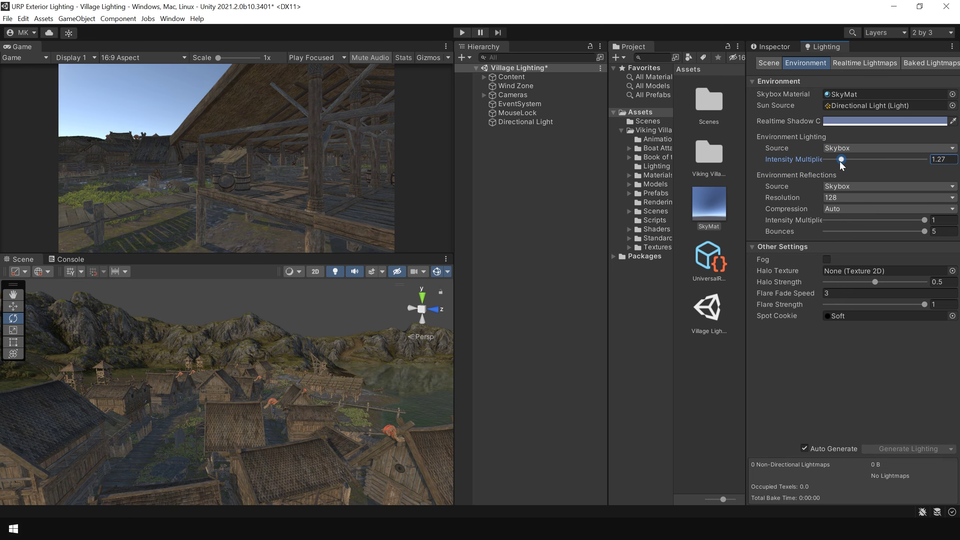
pyautogui.click(939, 160)
pyautogui.write('1.5')
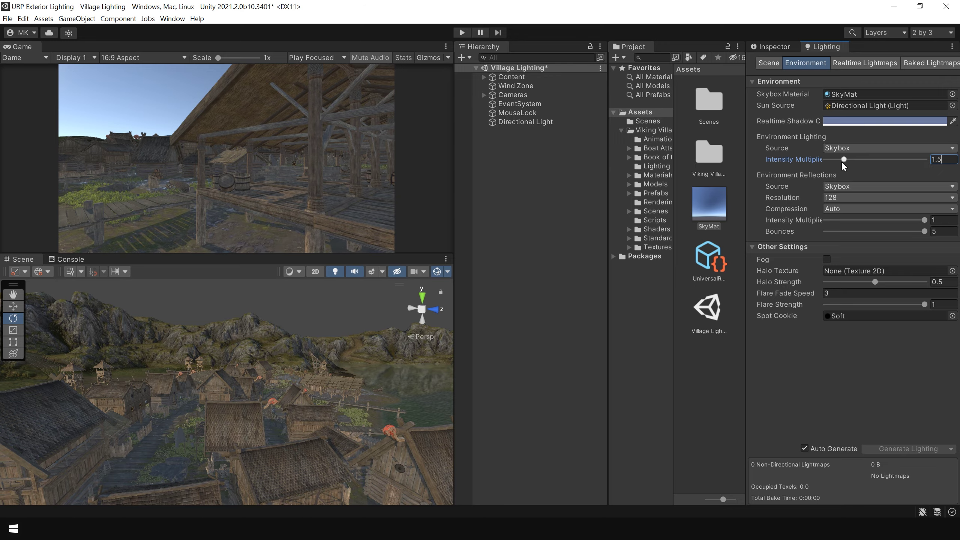
pyautogui.hotkey('shift', 'space')
pyautogui.moveTo(540, 361); pyautogui.dragTo(523, 400, button='right')
# - Set the Directional Light's intensity to 5
pyautogui.hotkey('shift', 'space')
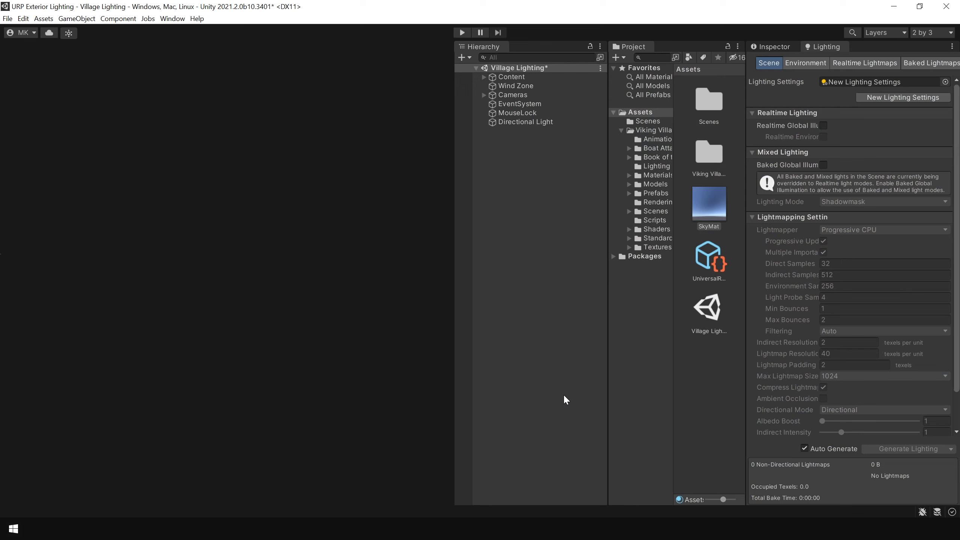
pyautogui.click(540, 123)
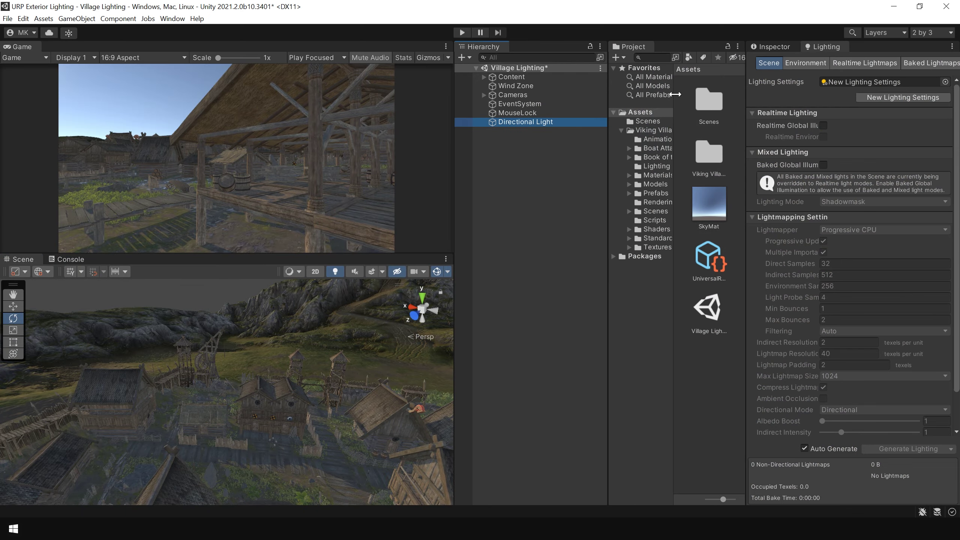
pyautogui.click(772, 46)
pyautogui.click(854, 228)
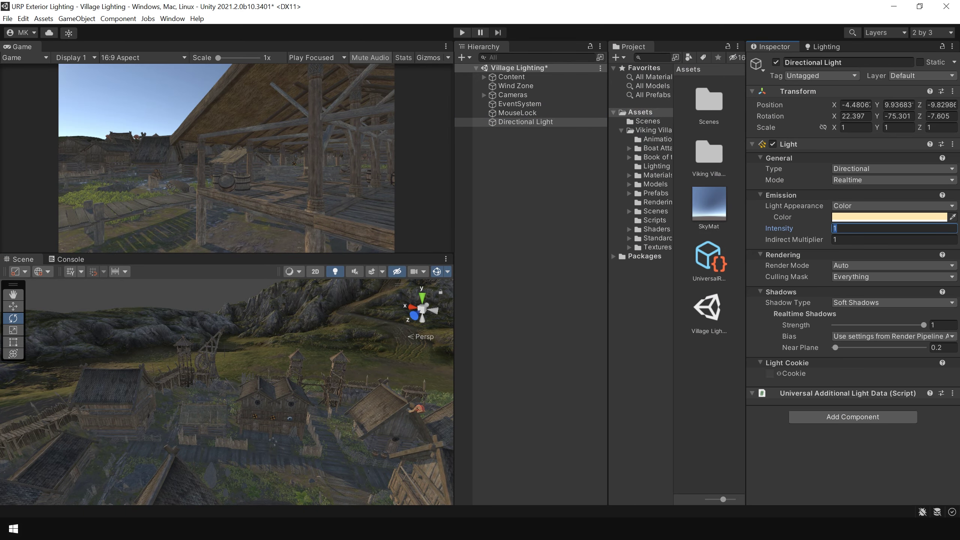
pyautogui.write('5')
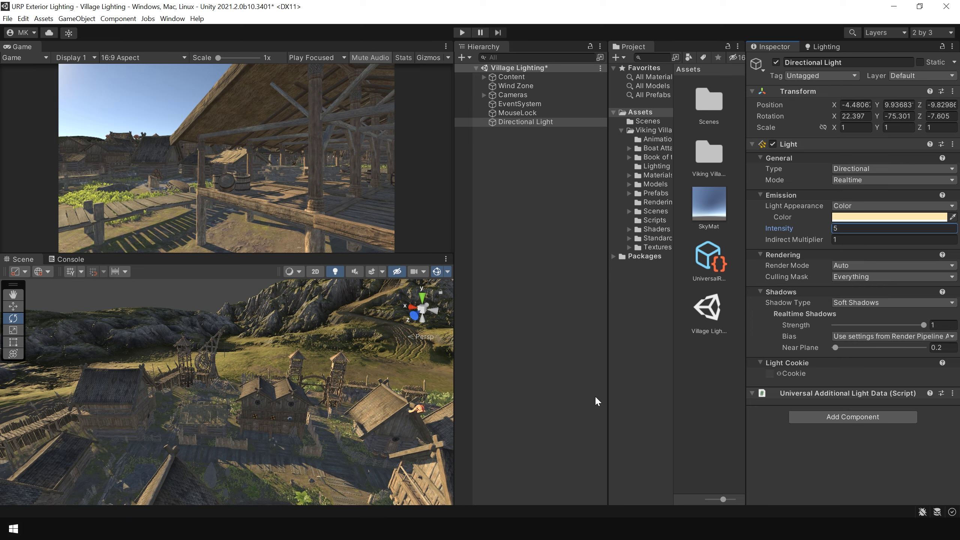
# - Change the sun colour from FFE8AF to a warmer FFDB9A and view the village
pyautogui.click(892, 217)
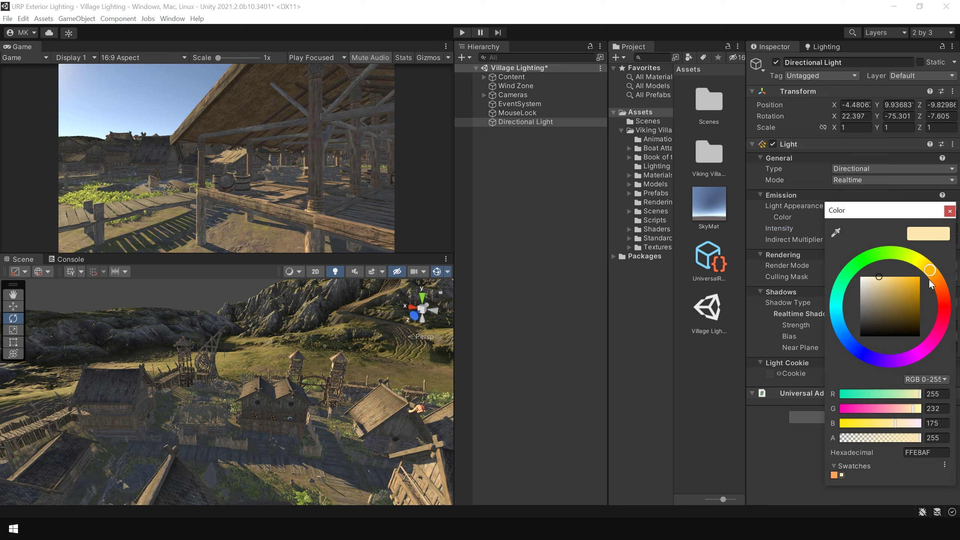
pyautogui.moveTo(930, 270); pyautogui.dragTo(932, 272)
pyautogui.click(882, 280)
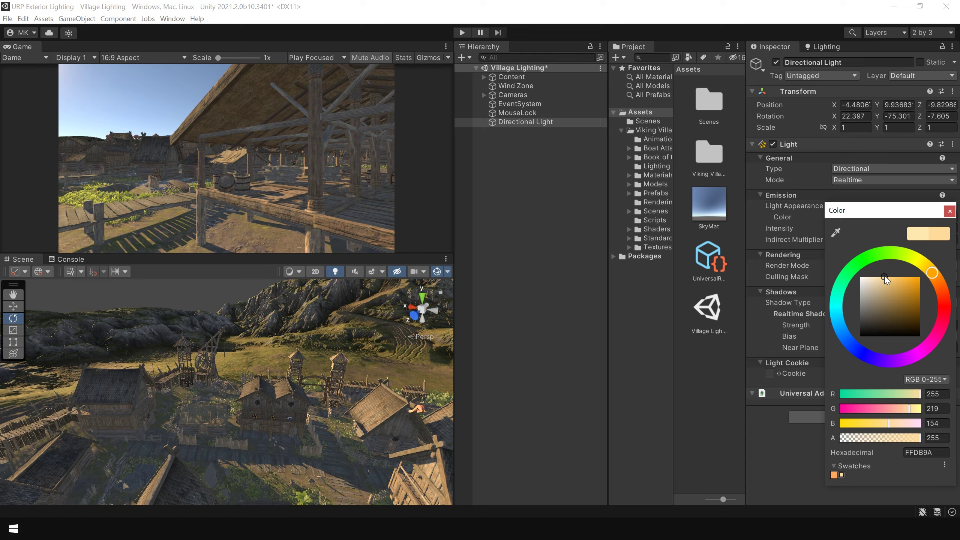
pyautogui.click(950, 211)
pyautogui.click(584, 357)
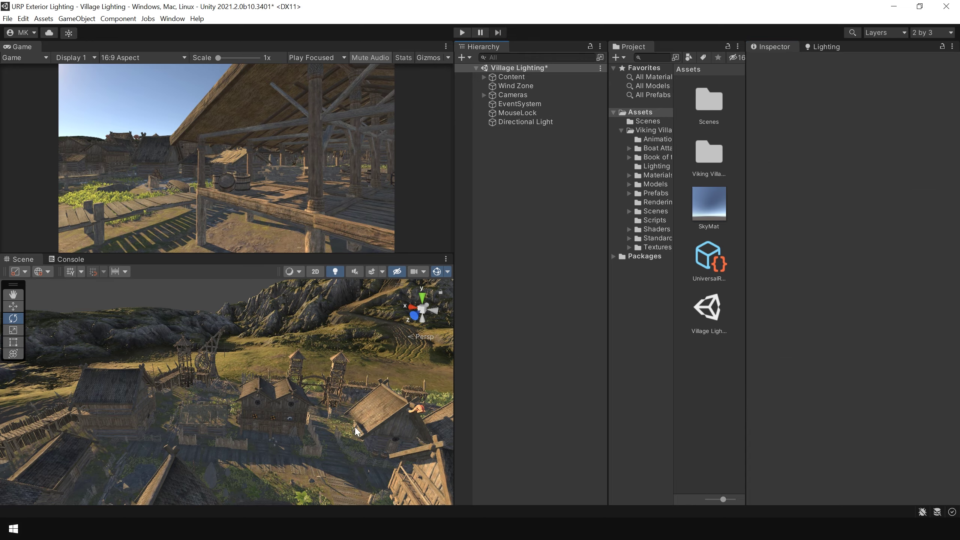
pyautogui.hotkey('shift', 'space')
pyautogui.moveTo(515, 365); pyautogui.dragTo(450, 360, button='right')
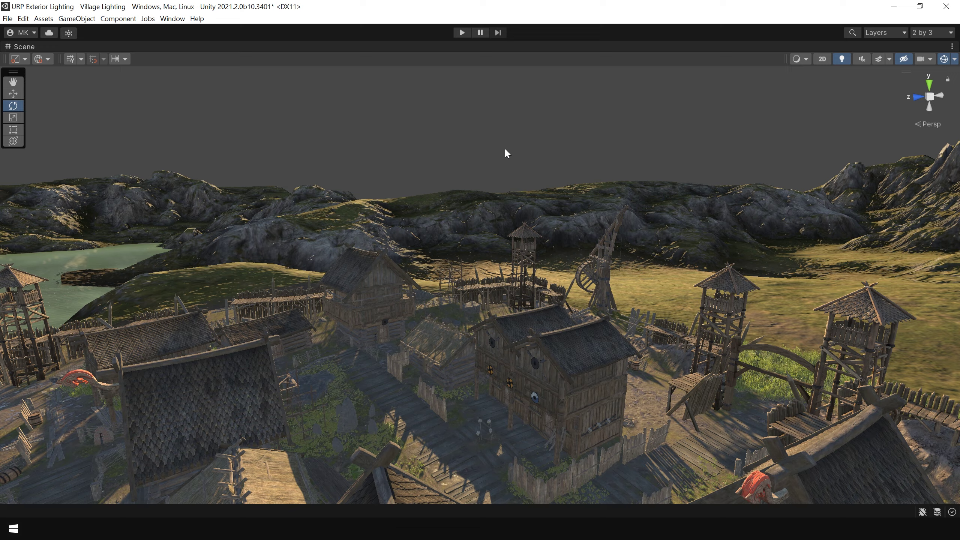
# - Enable the Scene view's Skybox/Fog effects to show the sky and sun
pyautogui.click(880, 61)
pyautogui.moveTo(655, 299); pyautogui.dragTo(585, 280, button='right')
pyautogui.hotkey('shift', 'space')
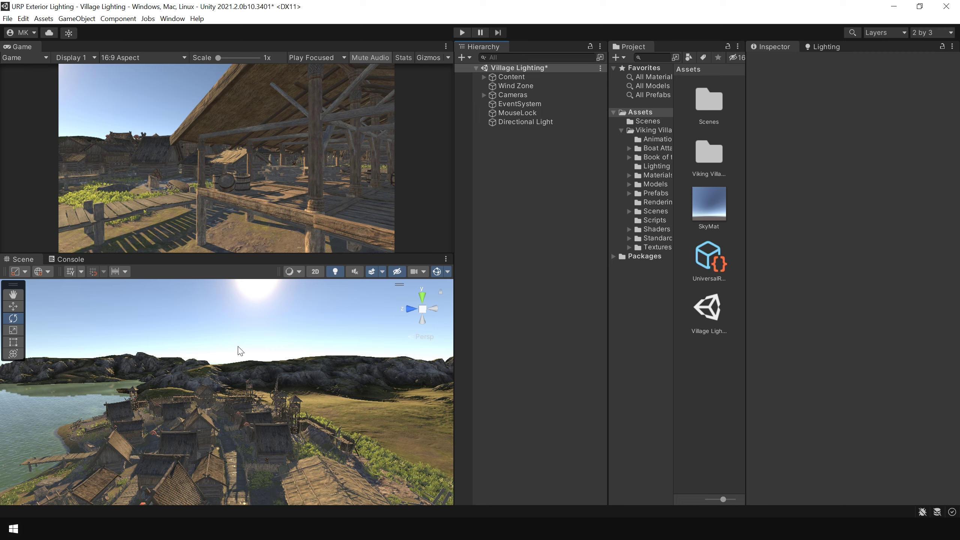
# - Rotate the Directional Light to test a lower sun angle, ending near X 8.76
pyautogui.click(530, 121)
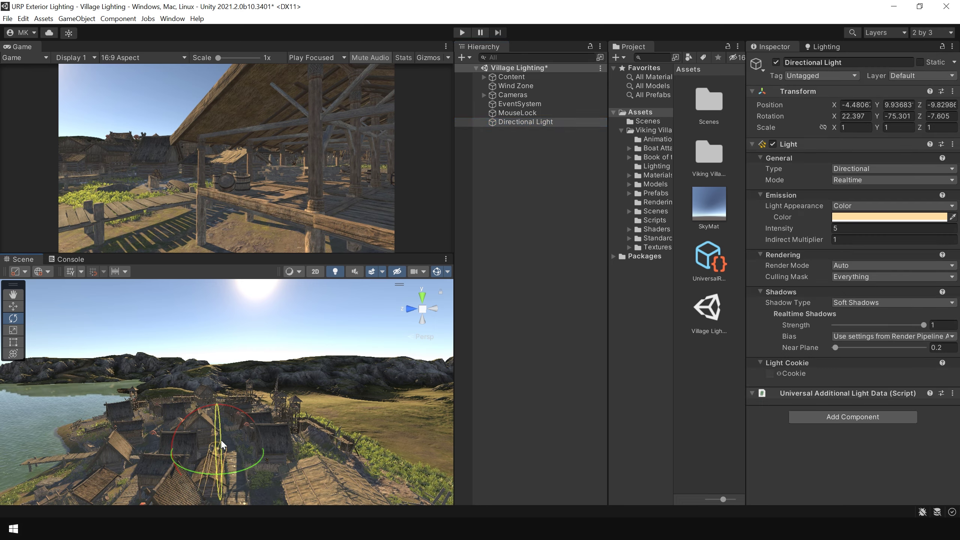
pyautogui.moveTo(221, 441); pyautogui.dragTo(228, 380)
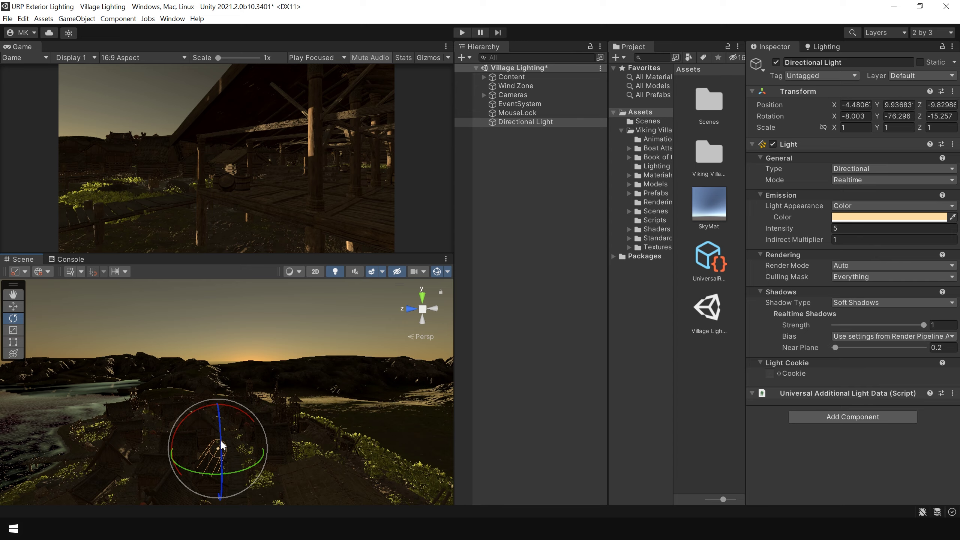
pyautogui.moveTo(222, 442)
pyautogui.mouseDown()
pyautogui.moveTo(231, 408)
pyautogui.moveTo(218, 457)
pyautogui.moveTo(247, 473)
pyautogui.moveTo(222, 437)
pyautogui.mouseUp()
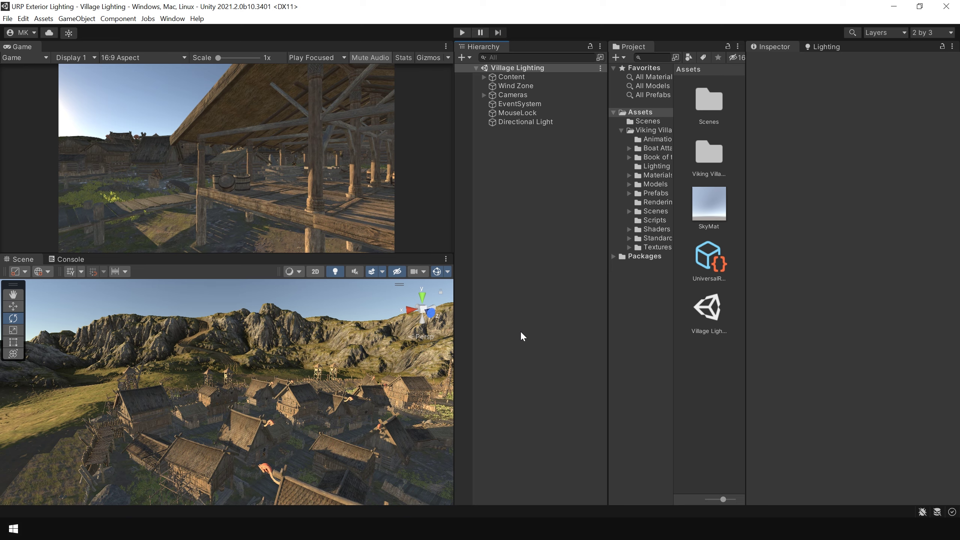
pyautogui.rightClick(505, 182)
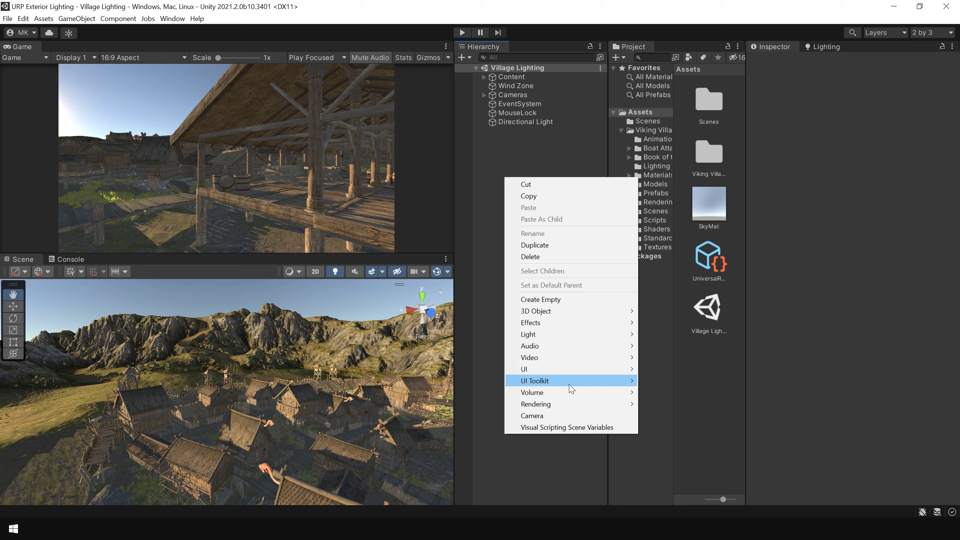
pyautogui.moveTo(574, 393)
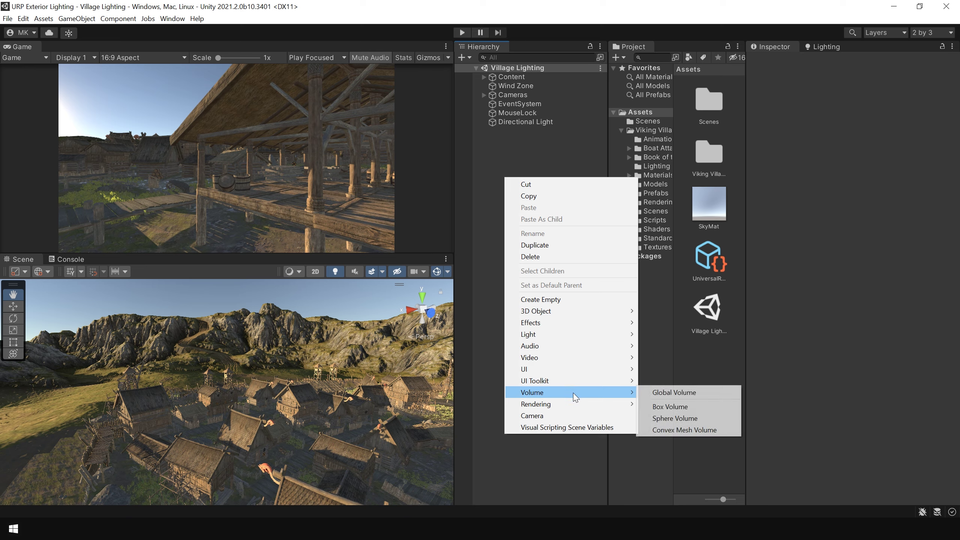
pyautogui.click(662, 393)
pyautogui.write('Post P')
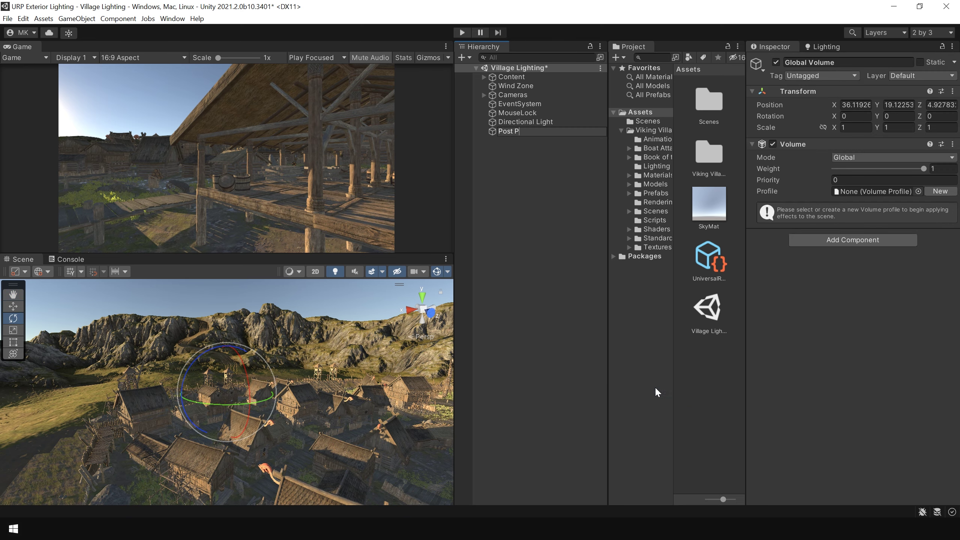
pyautogui.write('rocess')
pyautogui.press('Return')
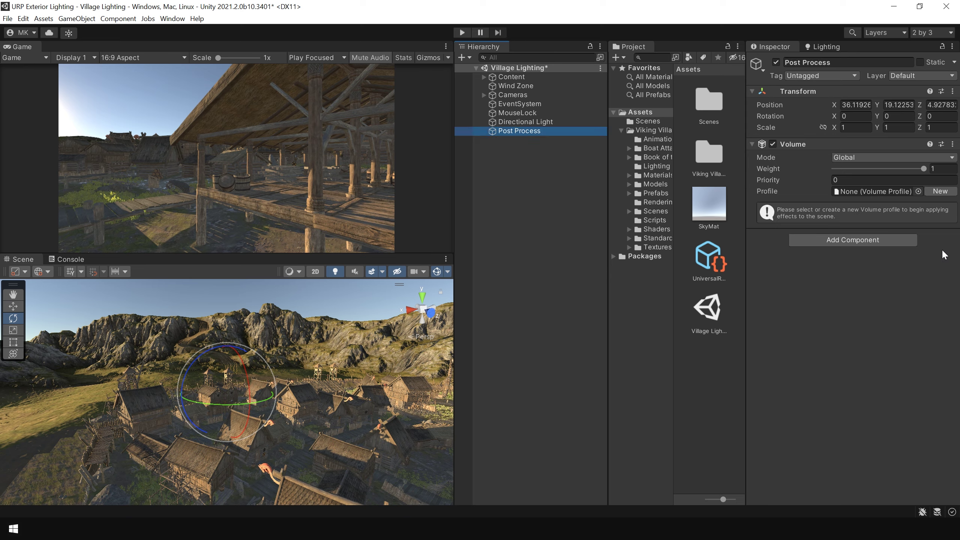
pyautogui.click(939, 193)
pyautogui.click(855, 240)
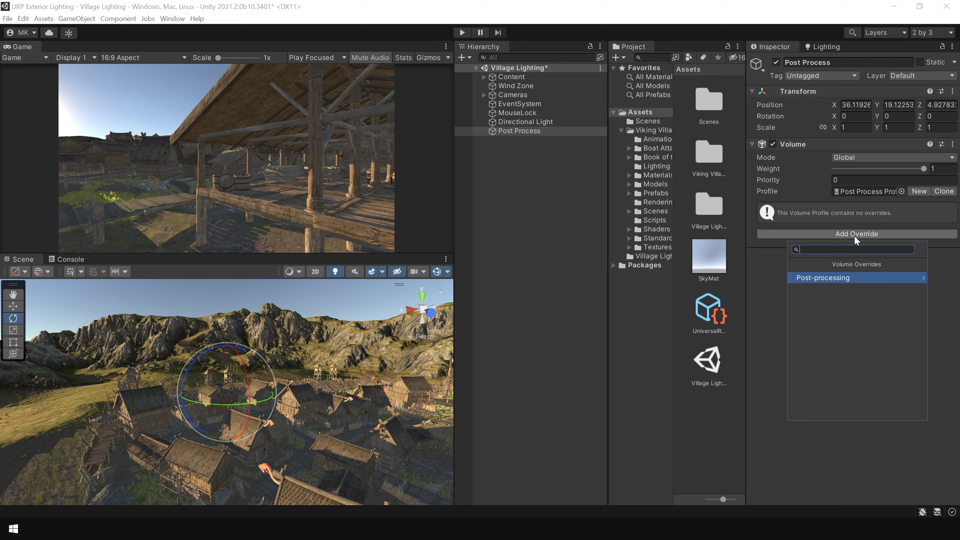
pyautogui.click(846, 279)
pyautogui.write('to')
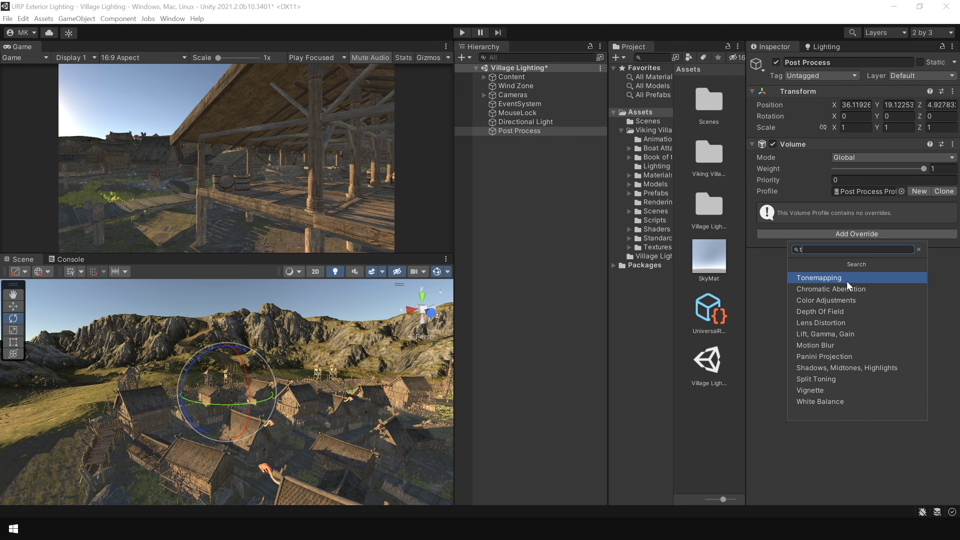
pyautogui.click(847, 280)
pyautogui.click(768, 226)
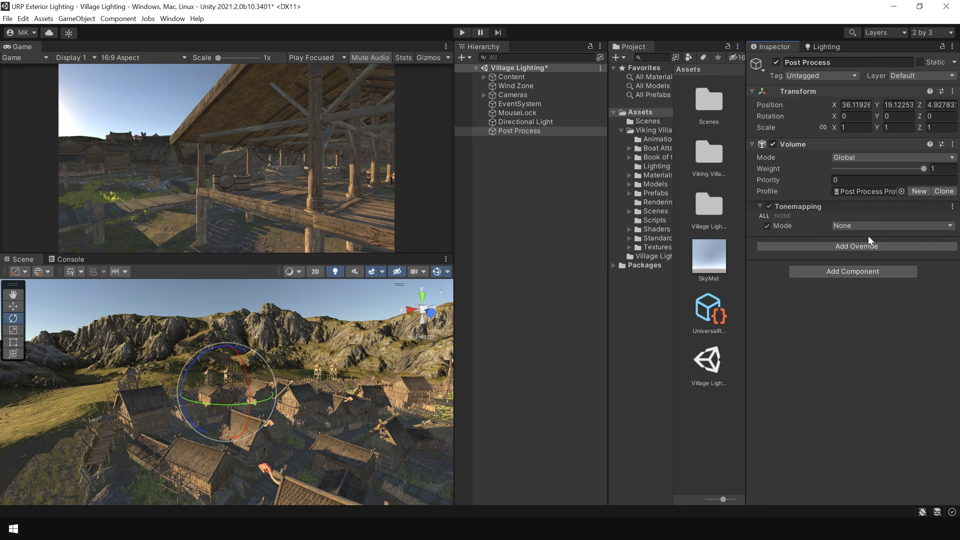
pyautogui.click(868, 226)
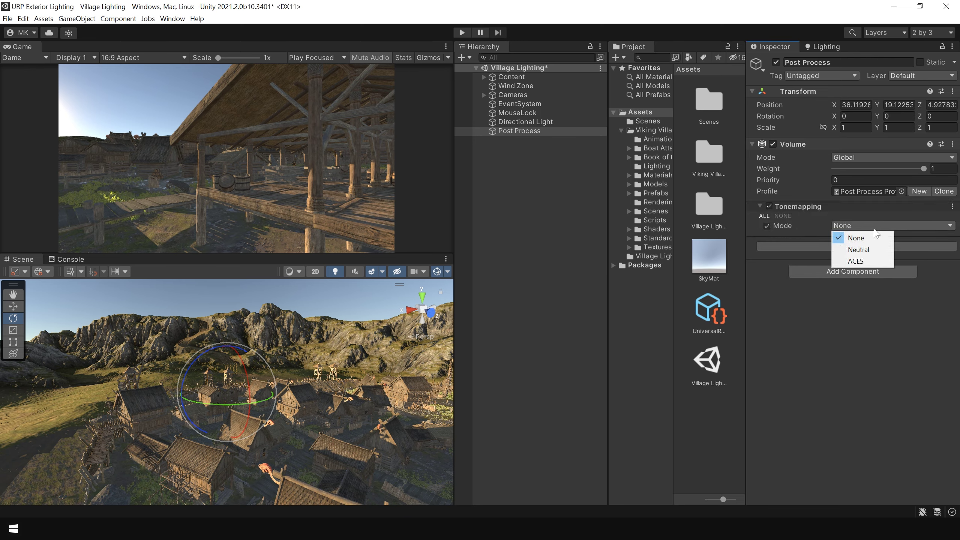
pyautogui.click(864, 260)
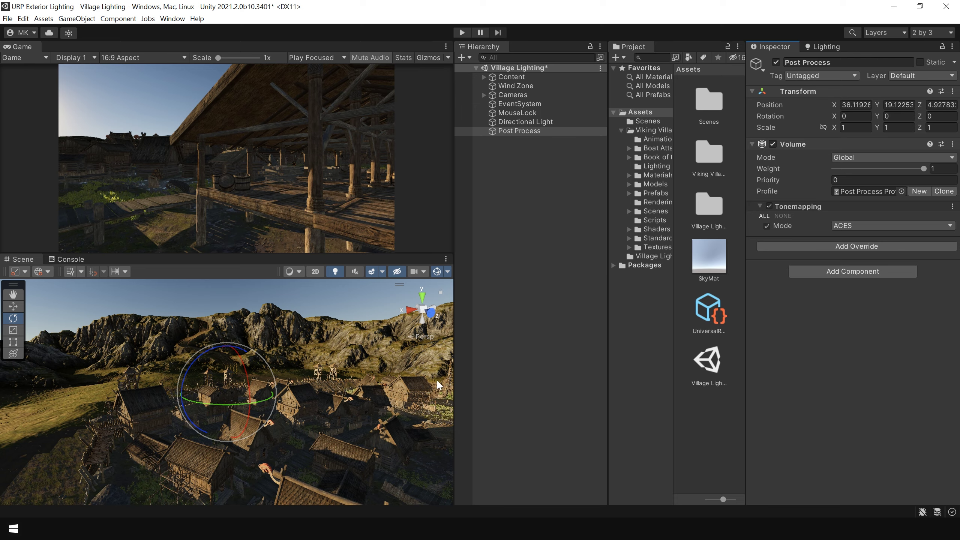
pyautogui.click(856, 246)
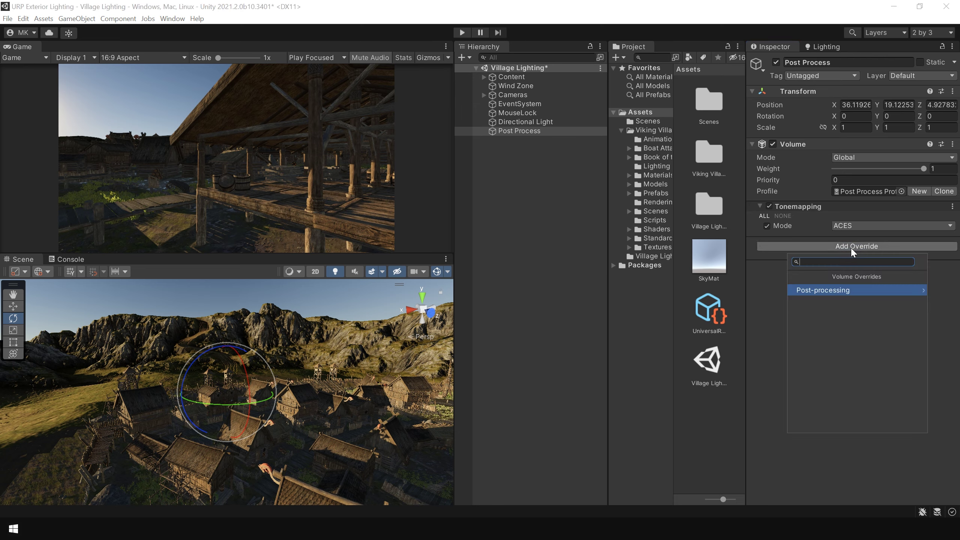
pyautogui.write('blo')
pyautogui.click(818, 290)
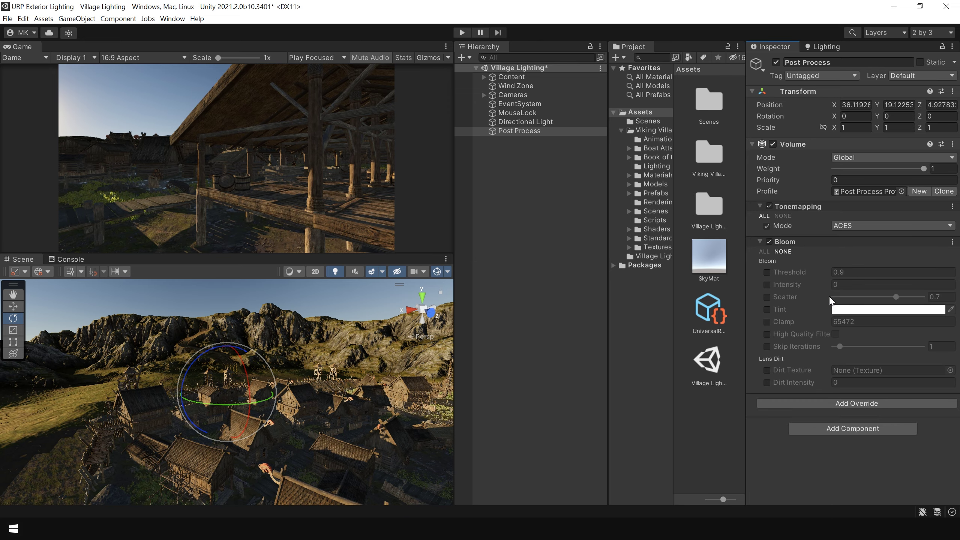
pyautogui.click(764, 252)
pyautogui.click(837, 272)
pyautogui.write('0.5')
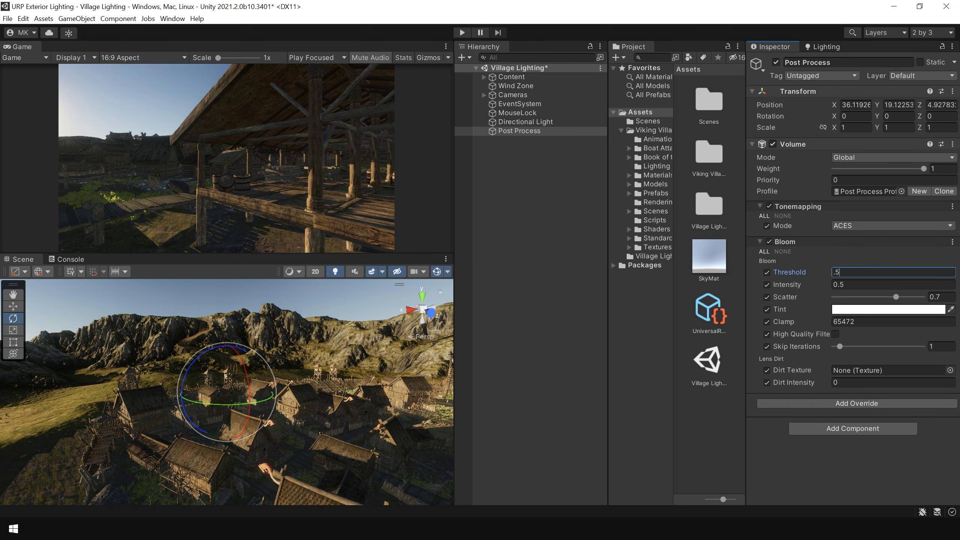
pyautogui.press('Tab')
pyautogui.write('1')
pyautogui.moveTo(808, 285); pyautogui.dragTo(805, 285)
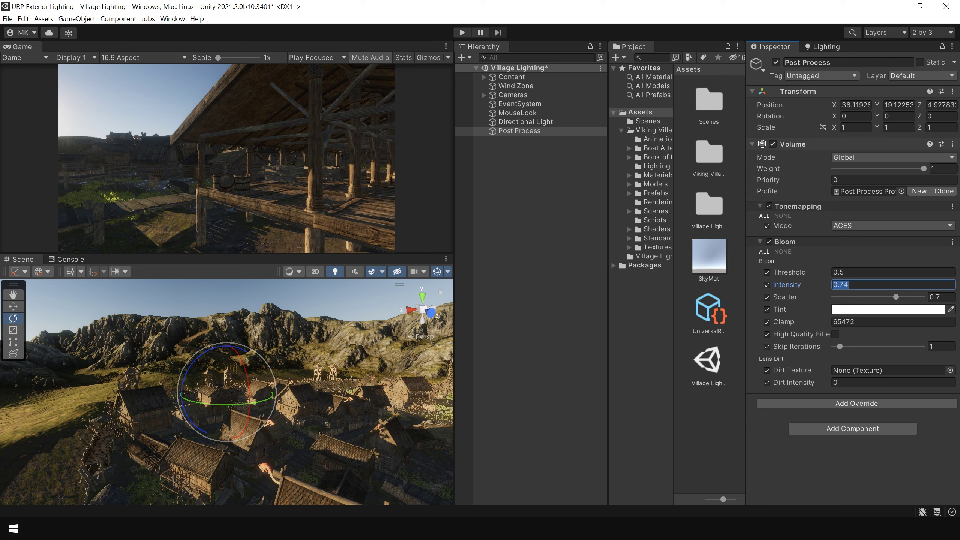
pyautogui.click(499, 372)
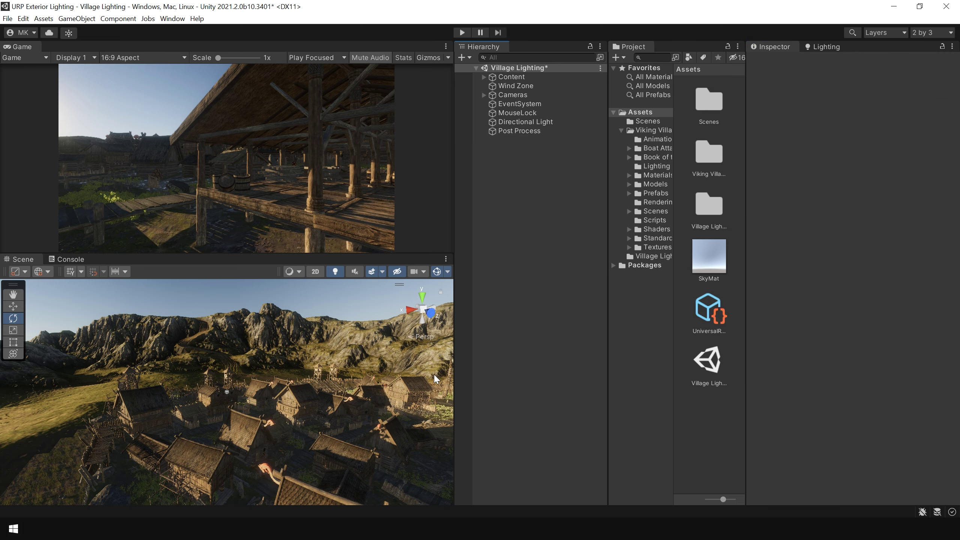
pyautogui.click(543, 131)
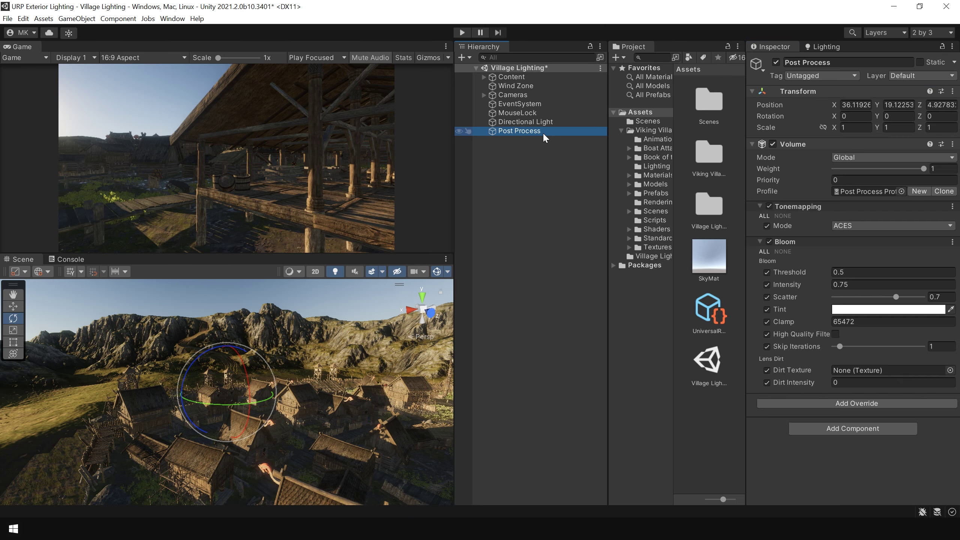
pyautogui.click(776, 61)
pyautogui.click(776, 61)
pyautogui.click(527, 372)
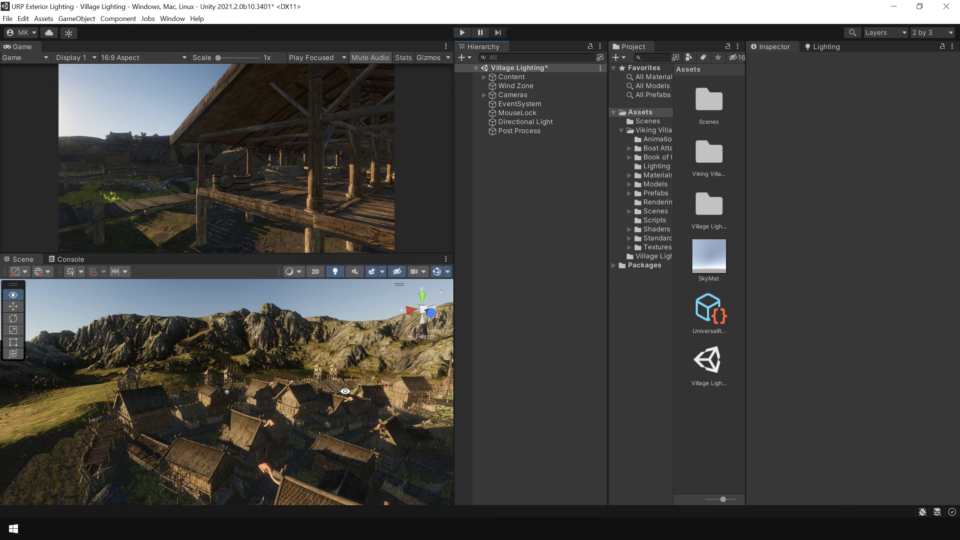
pyautogui.keyDown('alt'); pyautogui.moveTo(345, 392); pyautogui.dragTo(342, 347); pyautogui.keyUp('alt')
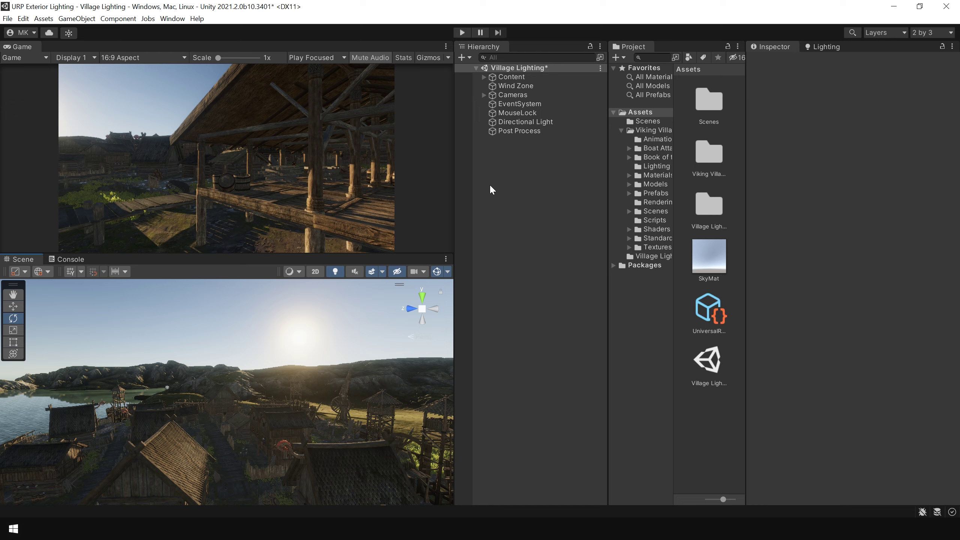
pyautogui.click(523, 130)
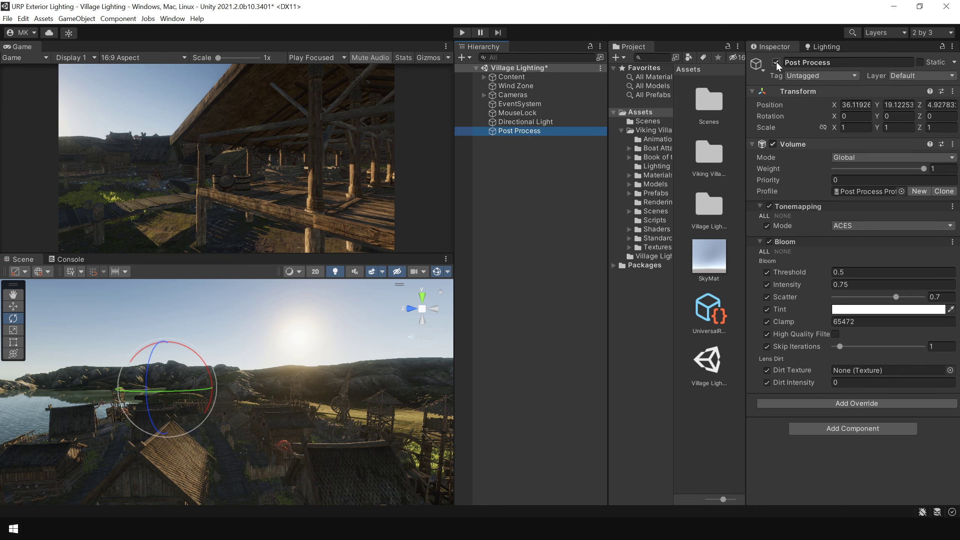
pyautogui.click(775, 61)
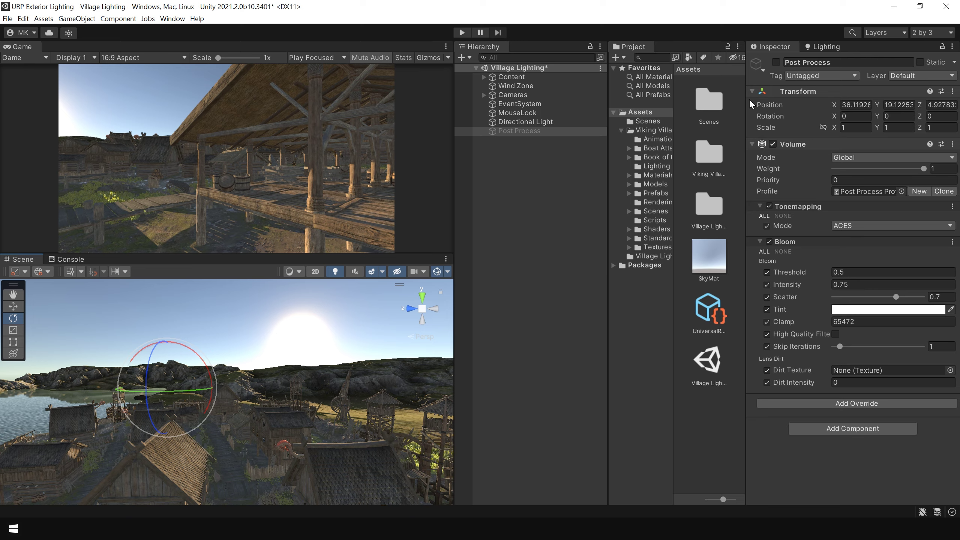
pyautogui.click(776, 62)
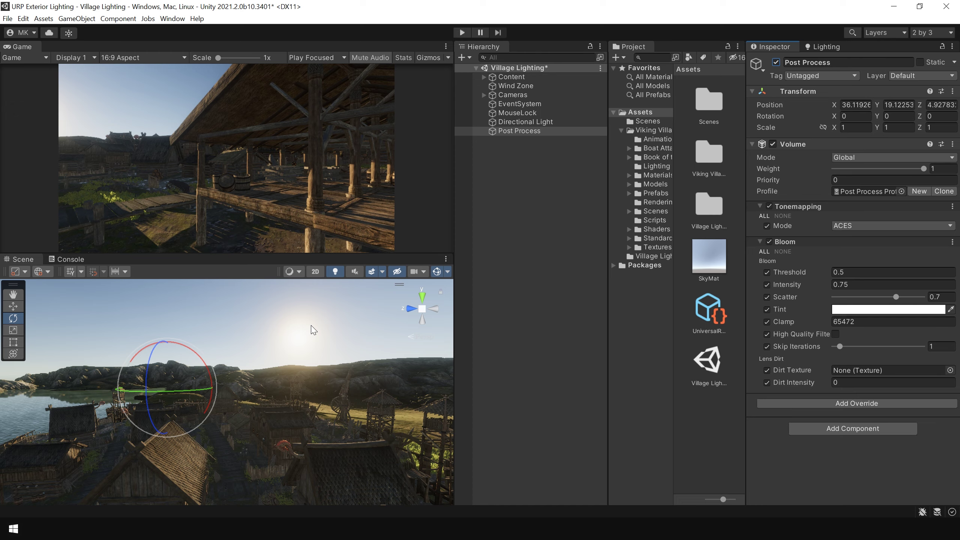
pyautogui.moveTo(311, 353); pyautogui.dragTo(323, 443, button='right')
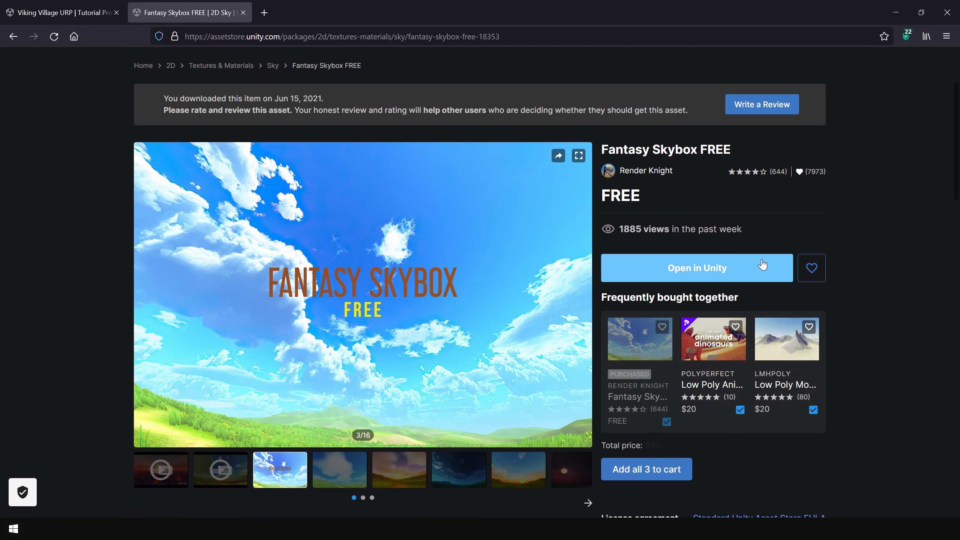
# - Open Fantasy Skybox FREE in Unity and import all its files through Package Manager
pyautogui.click(758, 272)
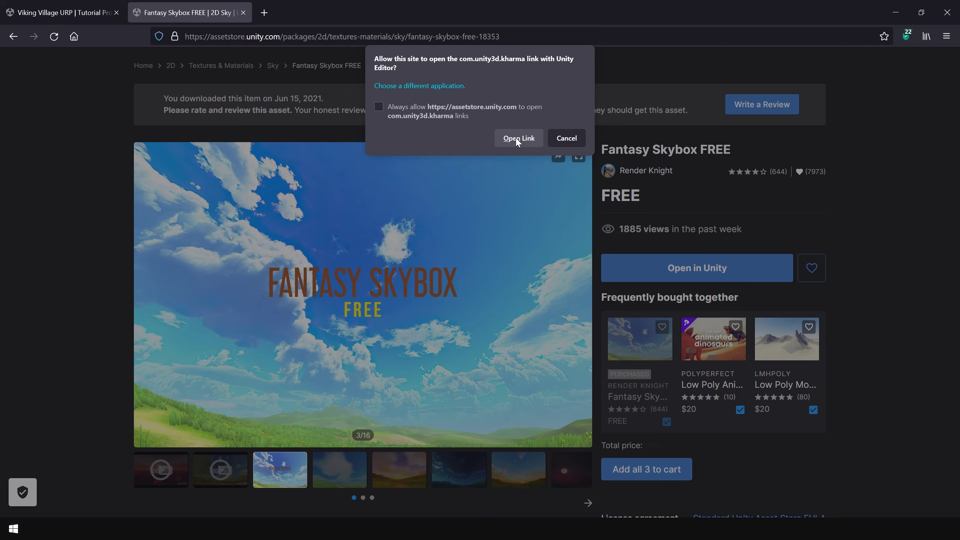
pyautogui.click(517, 139)
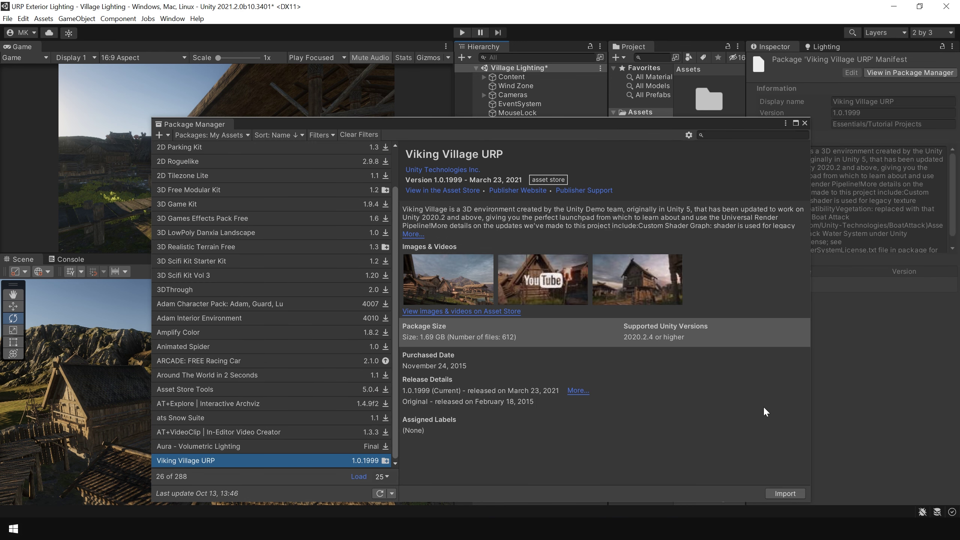
pyautogui.click(785, 494)
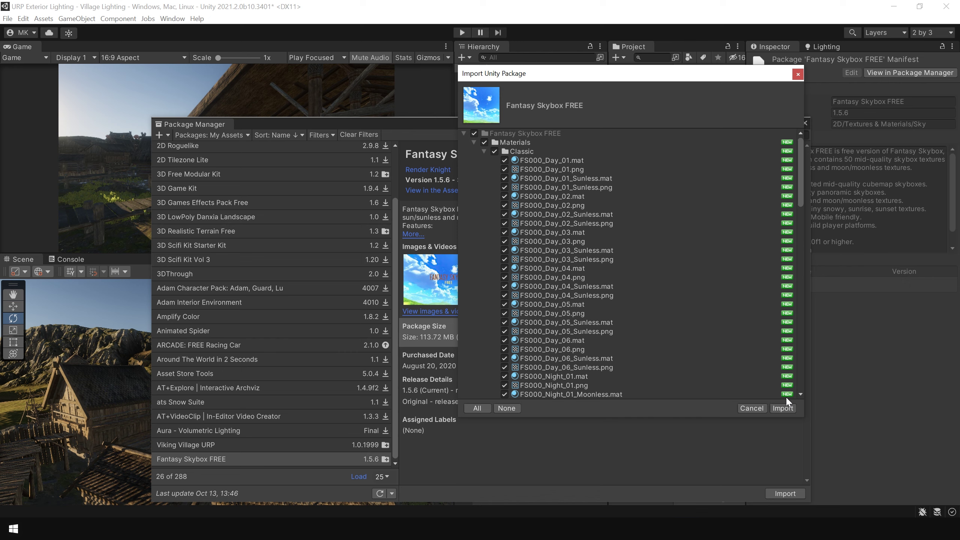
pyautogui.click(783, 408)
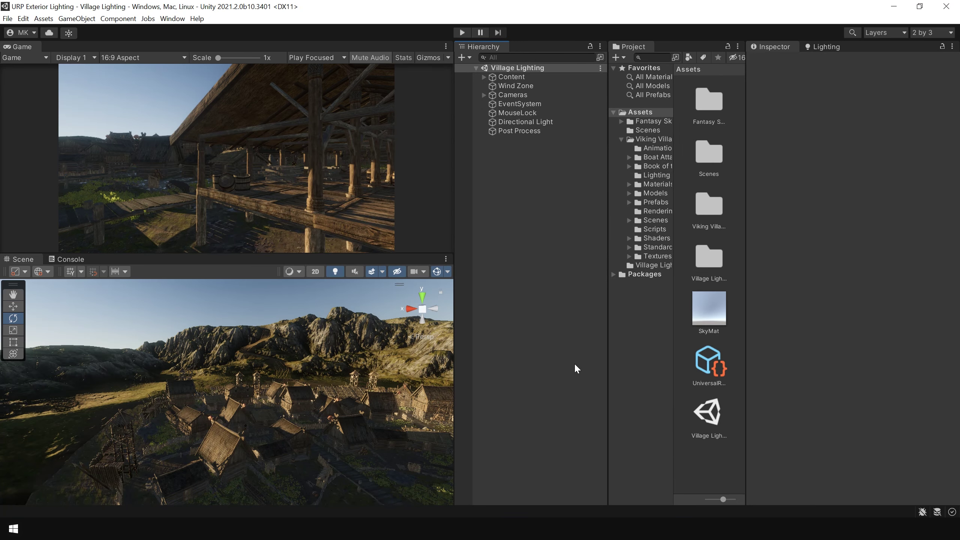
# - Open the skybox material picker and try FS000_Day_01, FS000_Day_05 and FS000_Night_02
pyautogui.click(827, 47)
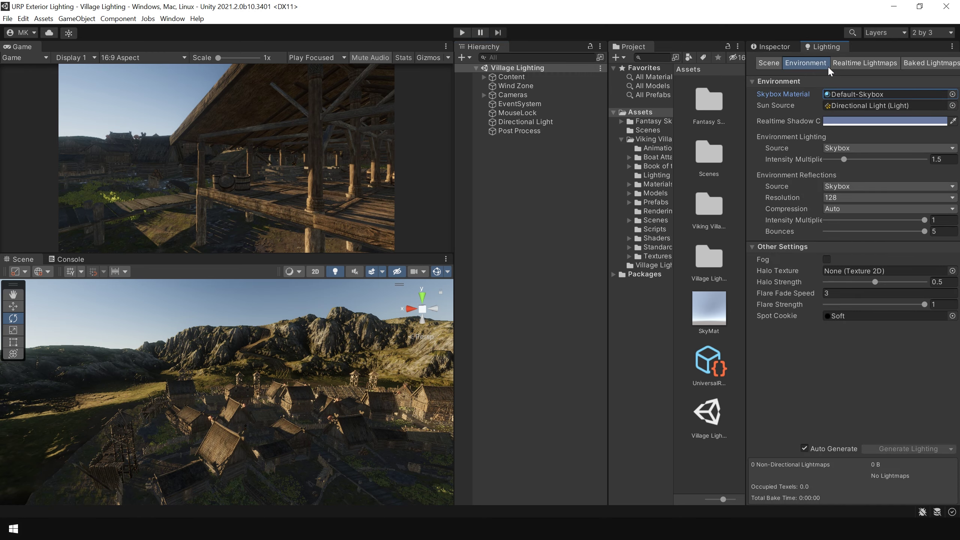
pyautogui.click(952, 94)
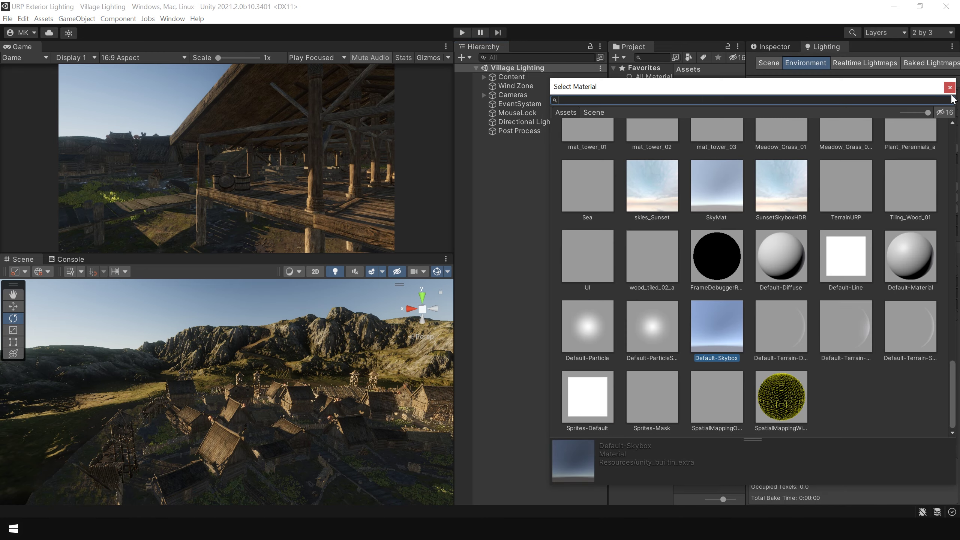
pyautogui.moveTo(954, 159); pyautogui.dragTo(953, 225)
pyautogui.scroll(10, 954, 225)
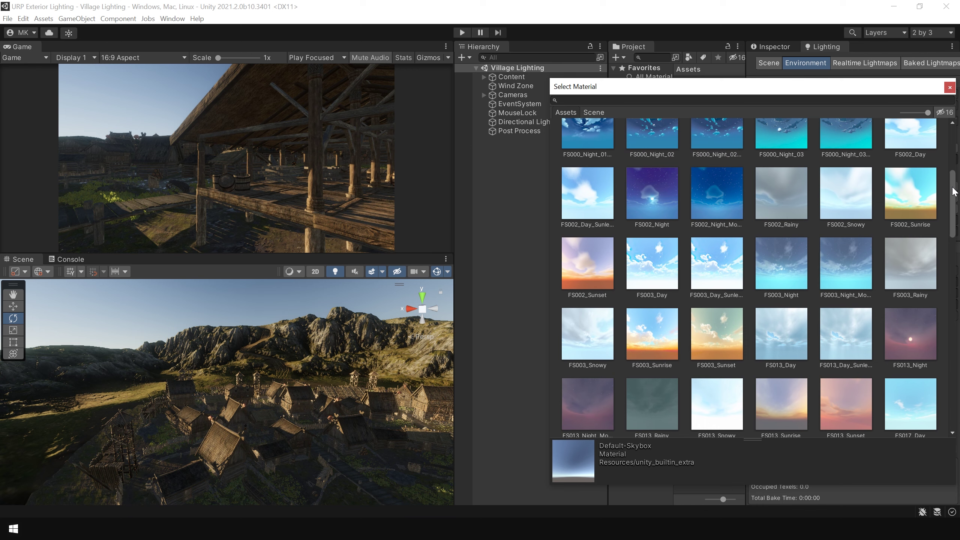
pyautogui.scroll(3, 953, 213)
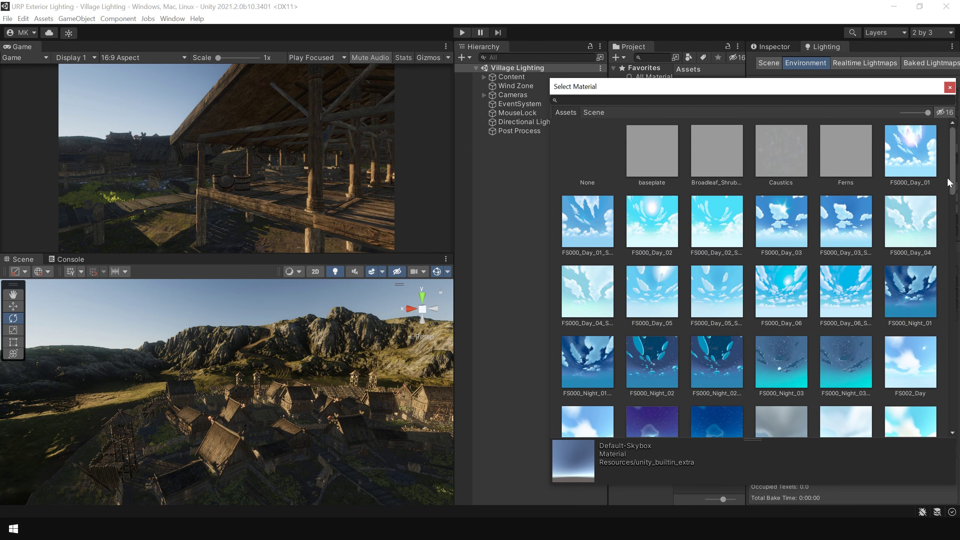
pyautogui.click(912, 160)
pyautogui.click(666, 291)
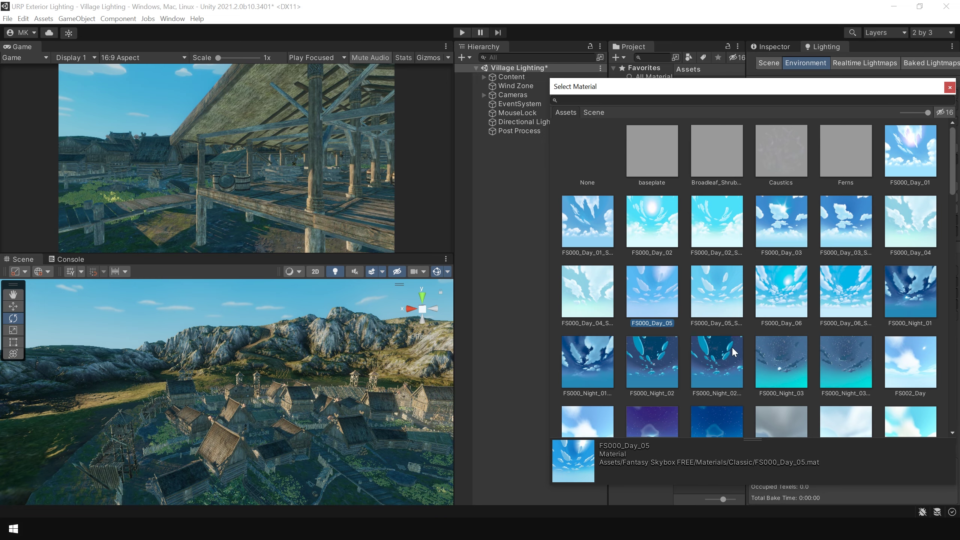
pyautogui.click(650, 369)
# - Try FS013_Sunrise, FS013_Sunset and FS017_Day, then settle on FS017_Sunrise
pyautogui.scroll(-10, 846, 298)
pyautogui.click(795, 219)
pyautogui.click(847, 224)
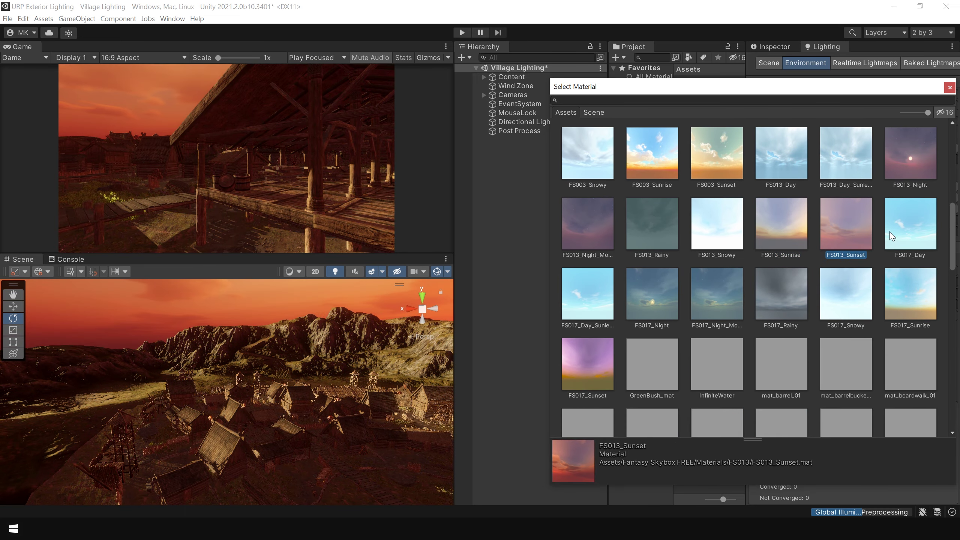
pyautogui.click(894, 237)
pyautogui.click(910, 304)
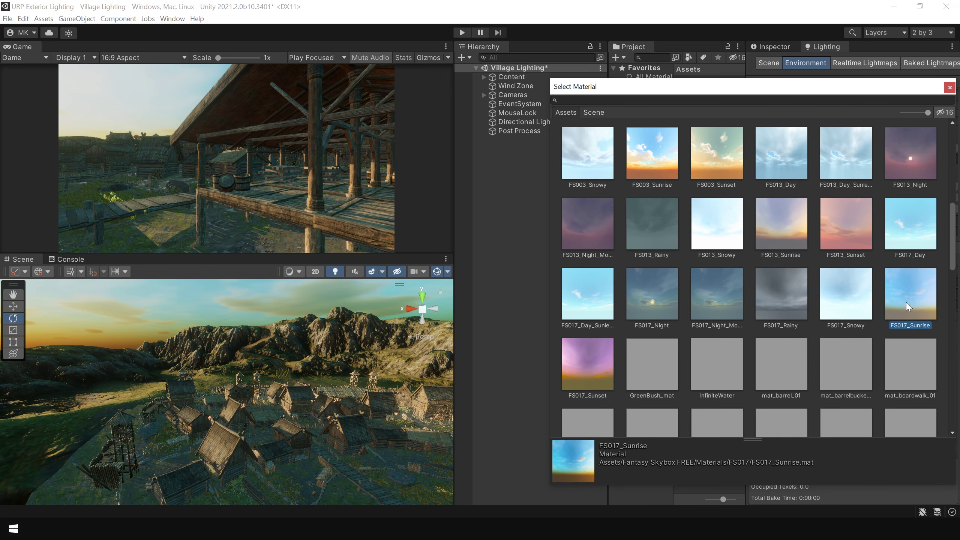
pyautogui.click(950, 87)
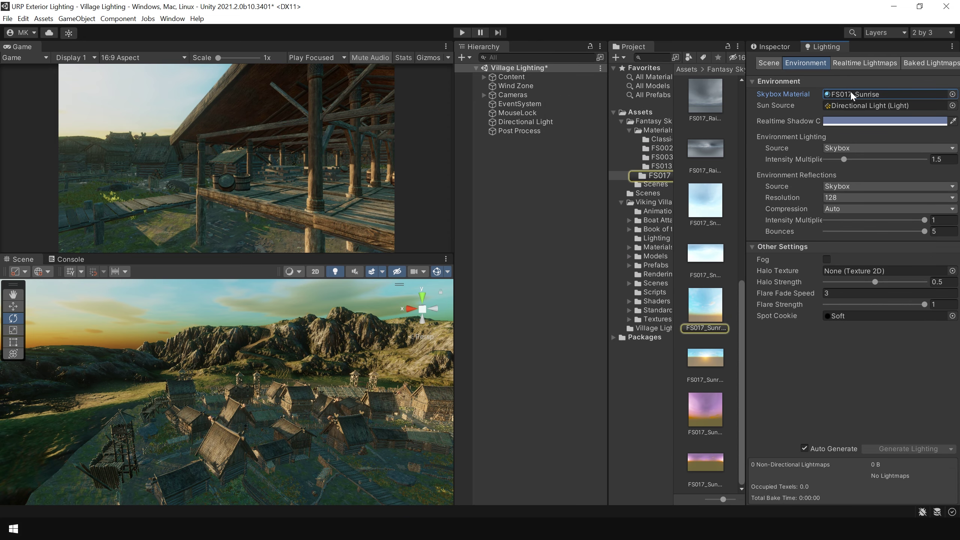
# - Darken the FS017_Sunrise material's Tint Color to a grey
pyautogui.click(707, 303)
pyautogui.click(775, 48)
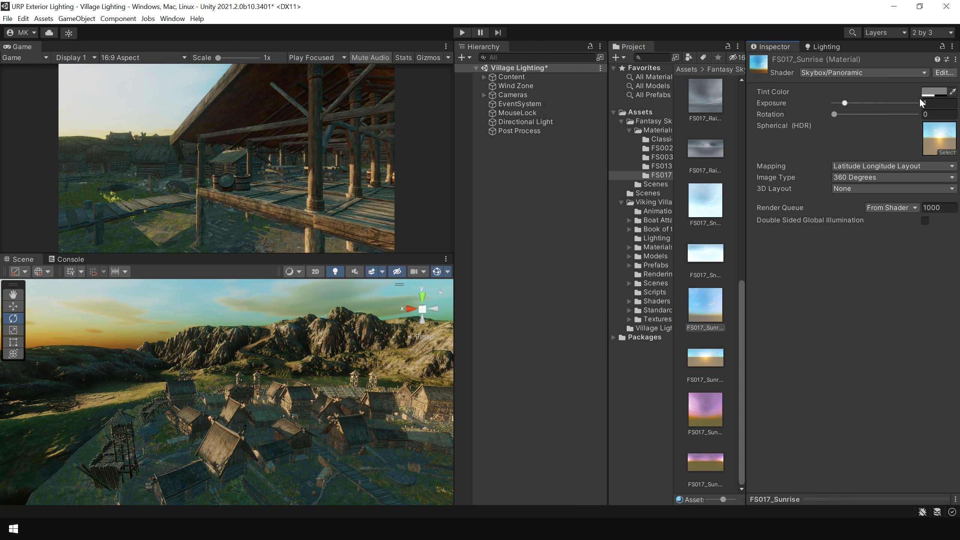
pyautogui.click(930, 92)
pyautogui.moveTo(869, 172)
pyautogui.mouseDown()
pyautogui.moveTo(860, 192)
pyautogui.moveTo(860, 181)
pyautogui.mouseUp()
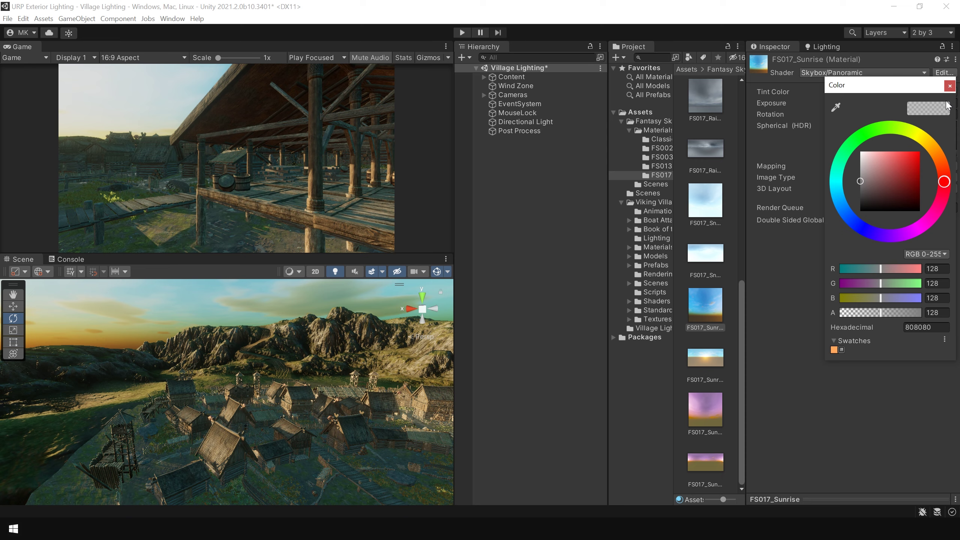
pyautogui.click(950, 86)
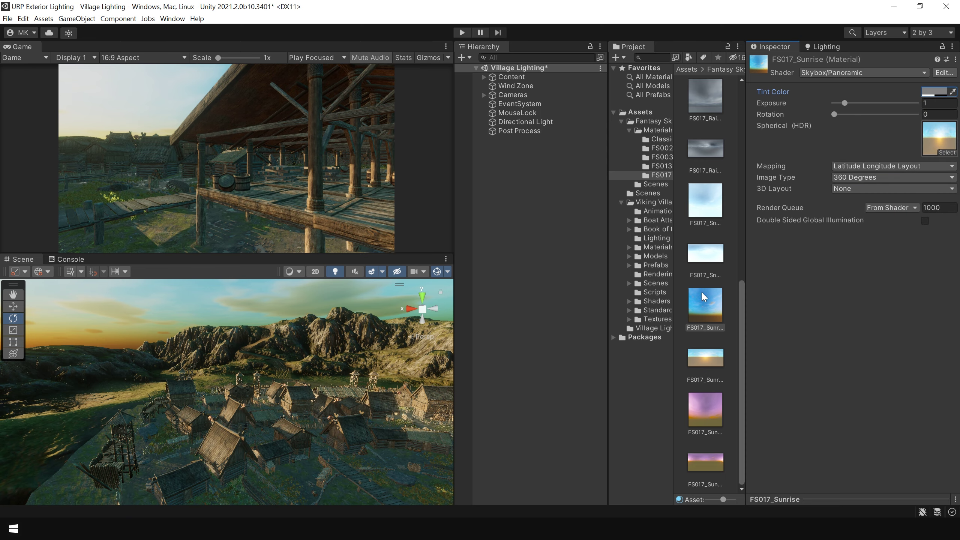
pyautogui.click(718, 345)
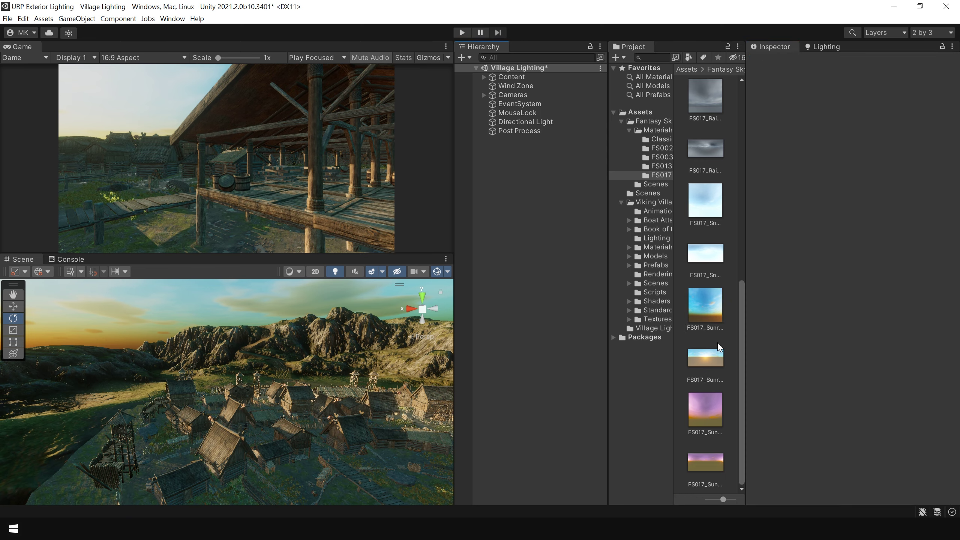
pyautogui.moveTo(741, 355); pyautogui.dragTo(743, 274)
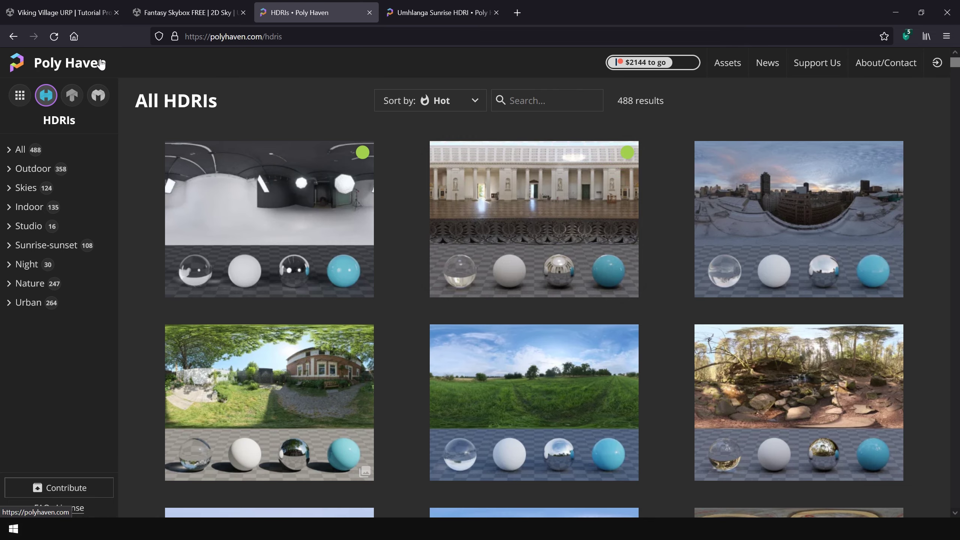
# - Browse Poly Haven's HDRIs and open the Umhlanga Sunrise page
pyautogui.scroll(-10, 458, 348)
pyautogui.scroll(-10, 458, 349)
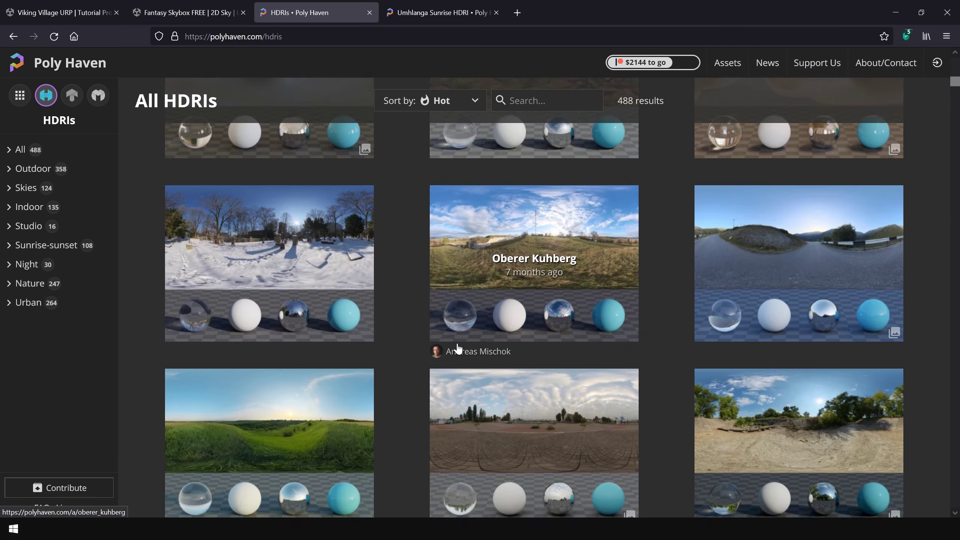
pyautogui.scroll(-10, 459, 348)
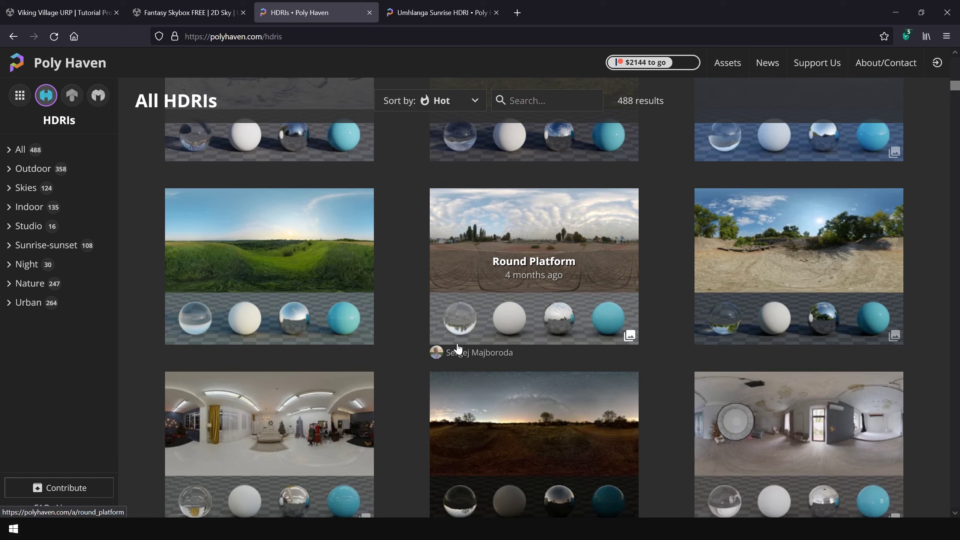
pyautogui.scroll(3, 459, 348)
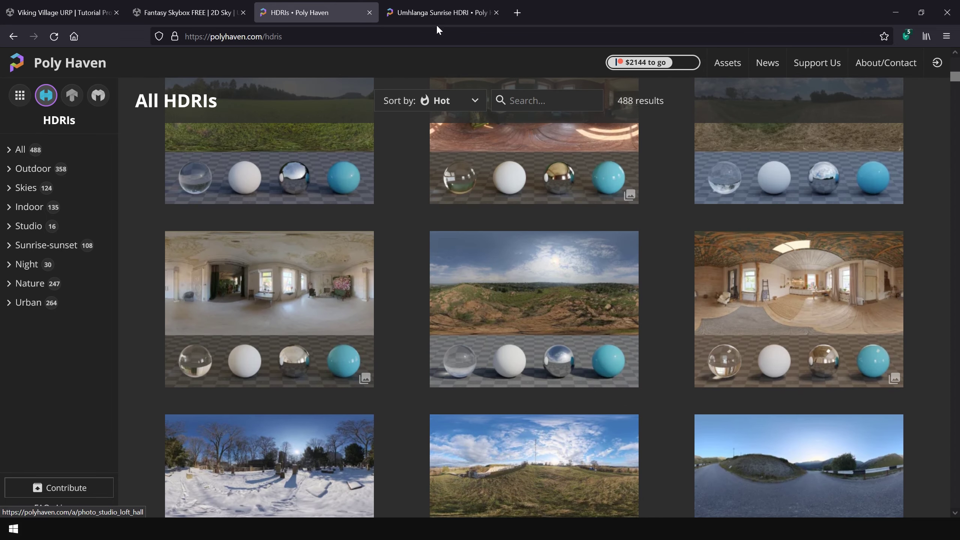
pyautogui.click(438, 15)
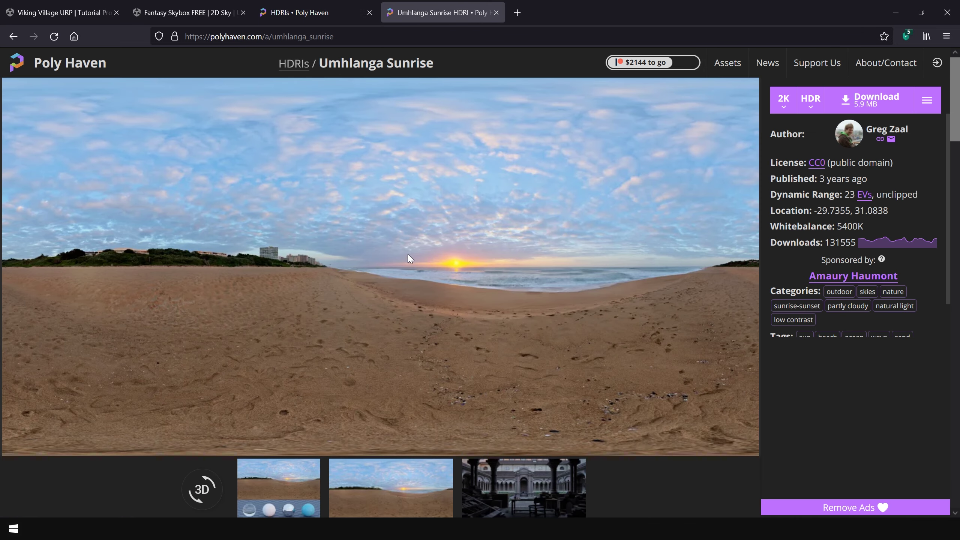
# - Download the Umhlanga Sunrise 2K HDR file and save it to disk
pyautogui.click(881, 106)
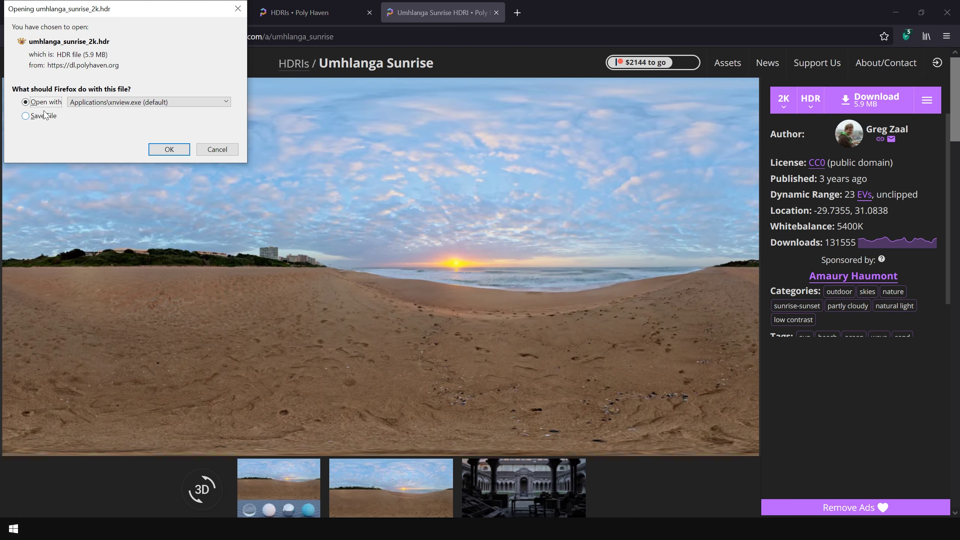
pyautogui.click(42, 116)
pyautogui.click(171, 149)
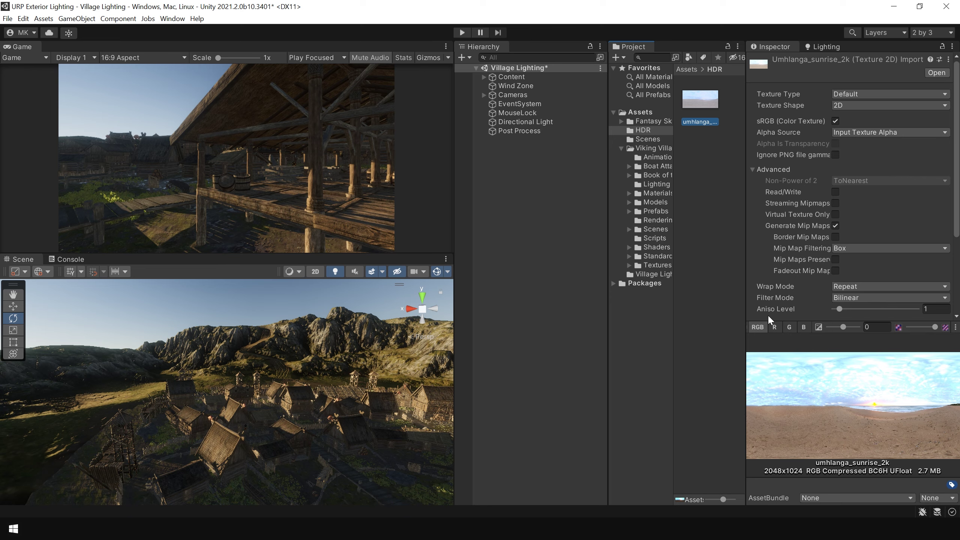
# - Create a new material named 'HDRI SKY' in the HDR folder
pyautogui.click(720, 167)
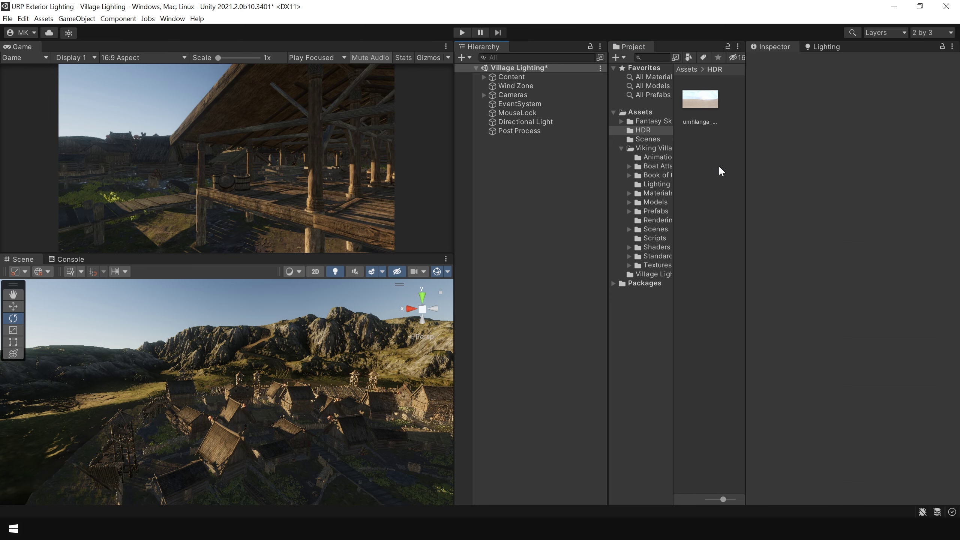
pyautogui.rightClick(702, 172)
pyautogui.moveTo(722, 181)
pyautogui.click(620, 299)
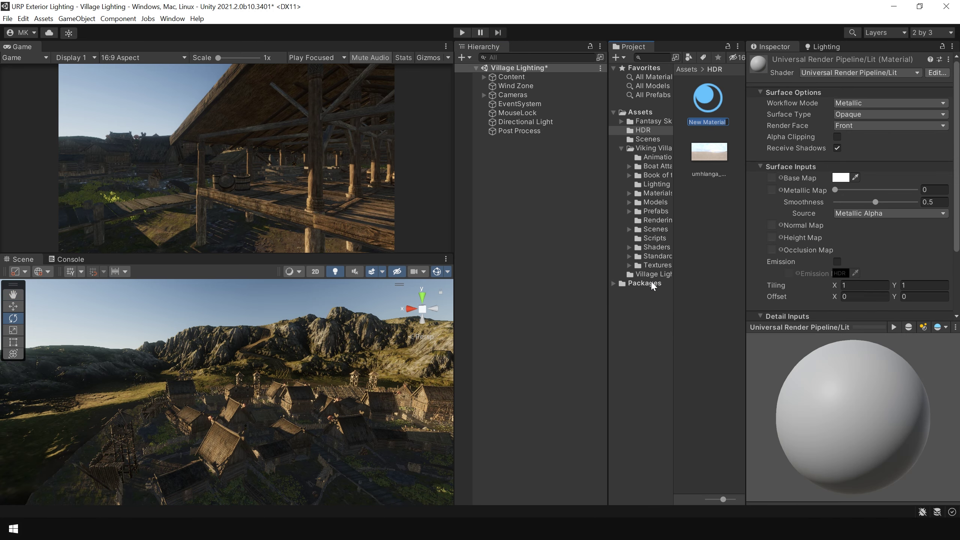
pyautogui.write('HDRI SKY')
pyautogui.press('Return')
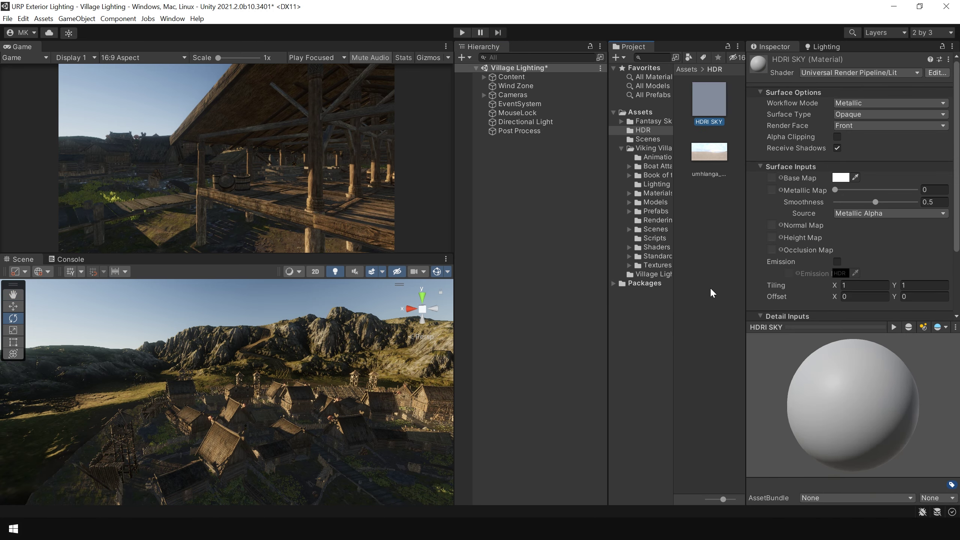
# - Switch HDRI SKY to the Skybox/Panoramic shader and assign the umhlanga HDR texture
pyautogui.click(843, 72)
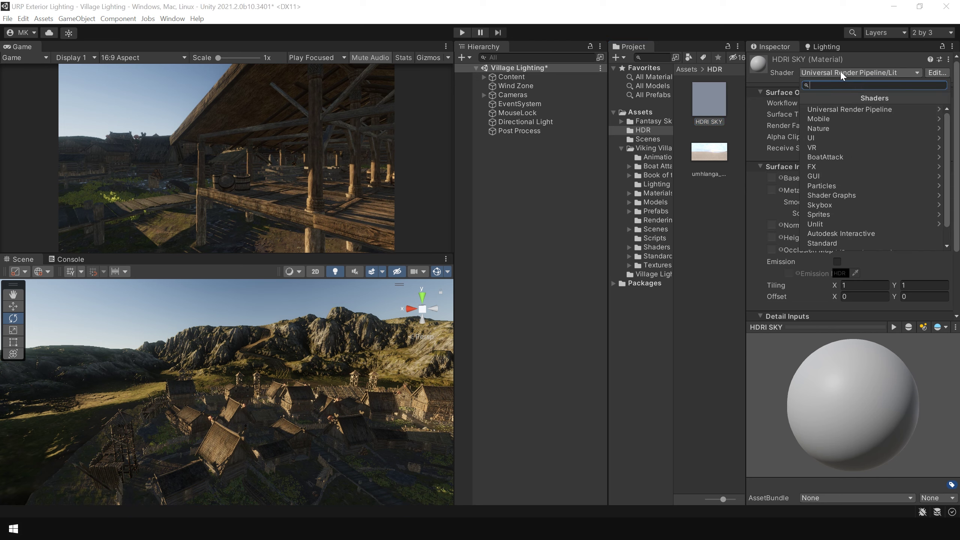
pyautogui.click(840, 205)
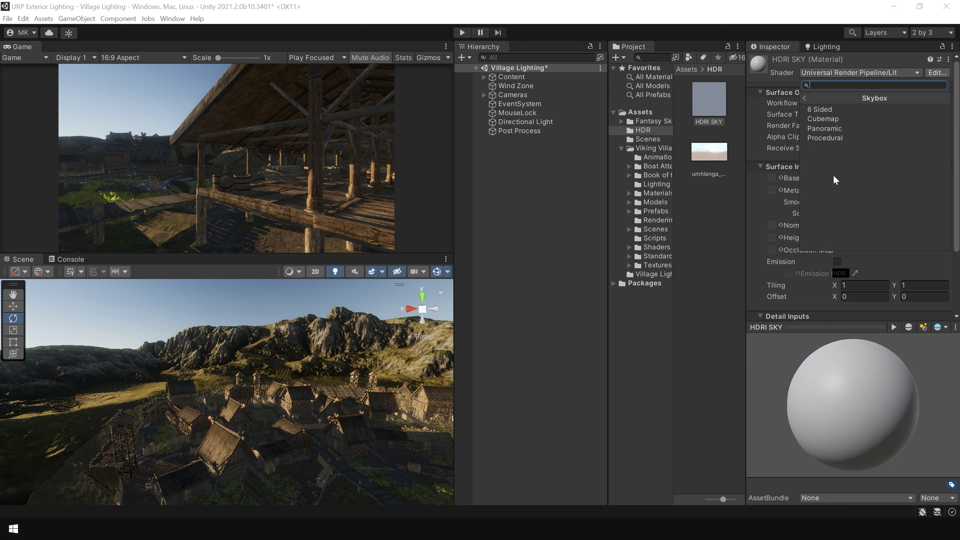
pyautogui.click(831, 129)
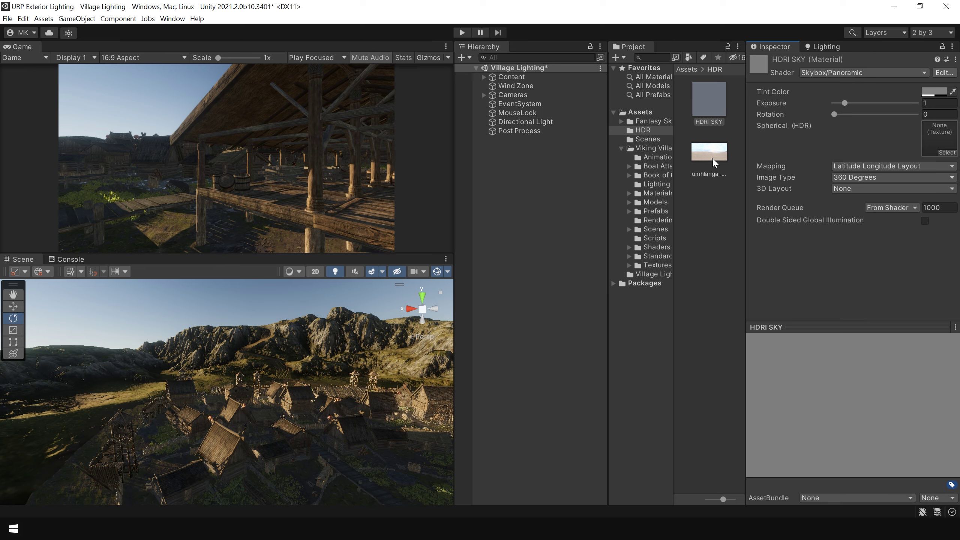
pyautogui.moveTo(715, 159); pyautogui.dragTo(947, 144)
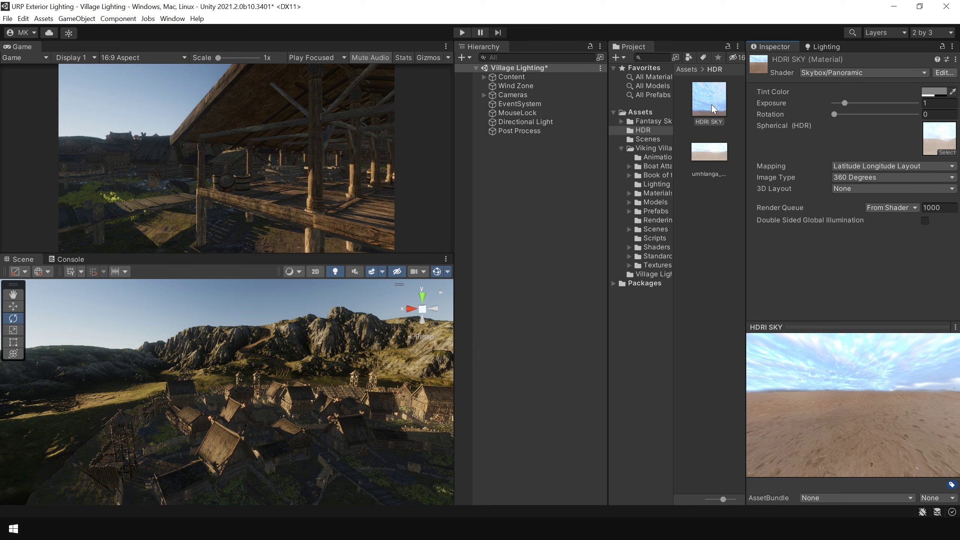
# - Set HDRI SKY as the environment skybox with Intensity Multiplier 1
pyautogui.click(820, 47)
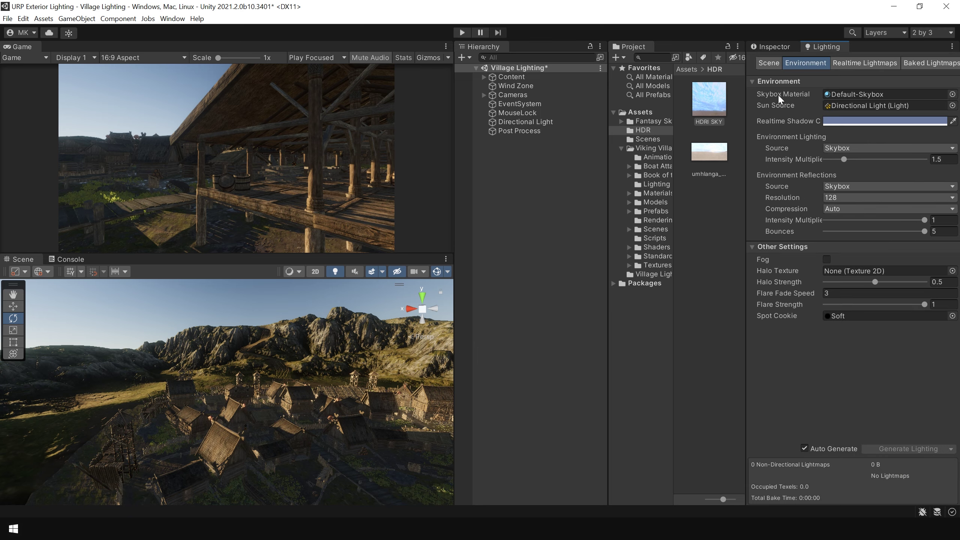
pyautogui.moveTo(710, 99); pyautogui.dragTo(853, 92)
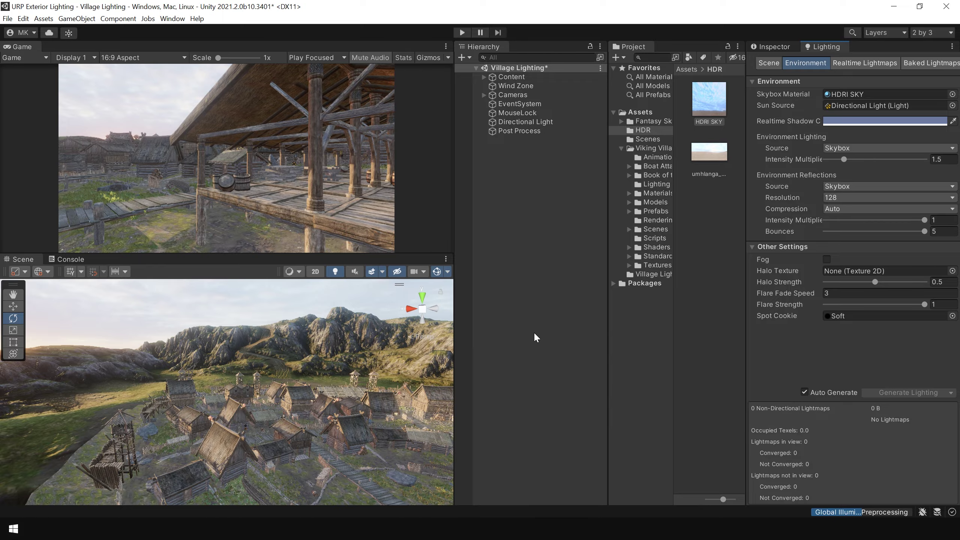
pyautogui.hotkey('shift', 'space')
pyautogui.keyDown('alt'); pyautogui.moveTo(471, 370); pyautogui.dragTo(608, 340); pyautogui.keyUp('alt')
pyautogui.hotkey('shift', 'space')
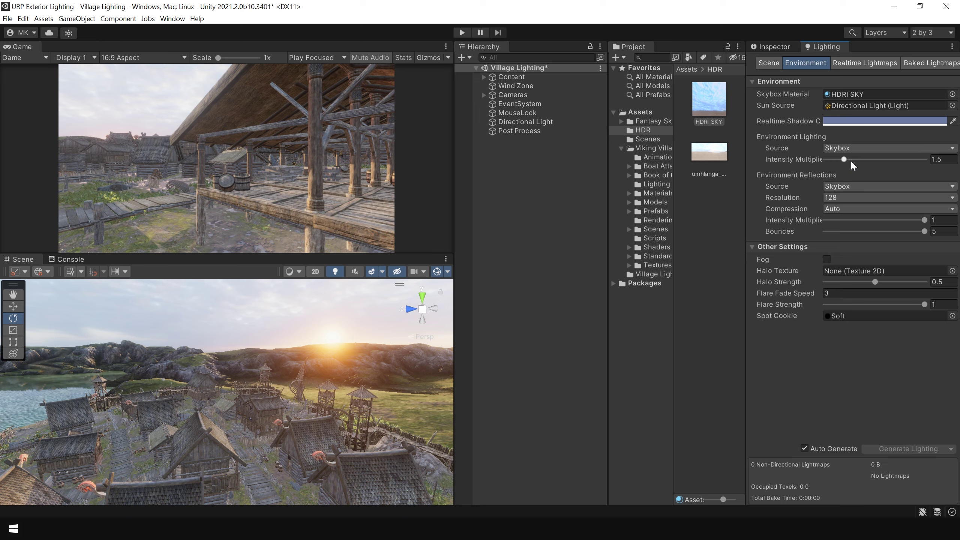
pyautogui.click(942, 159)
pyautogui.write('1')
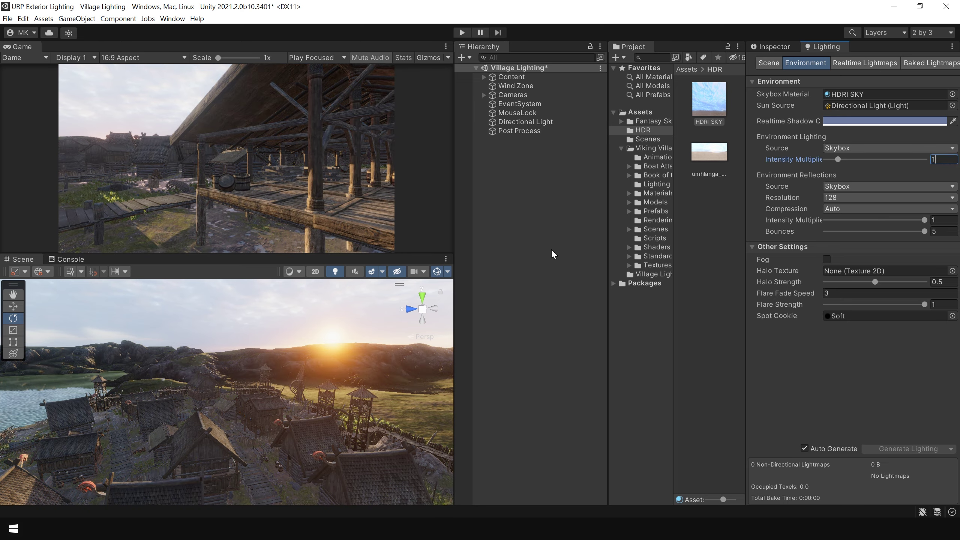
# - Rotate the HDRI SKY material's sky to 30 degrees
pyautogui.click(779, 48)
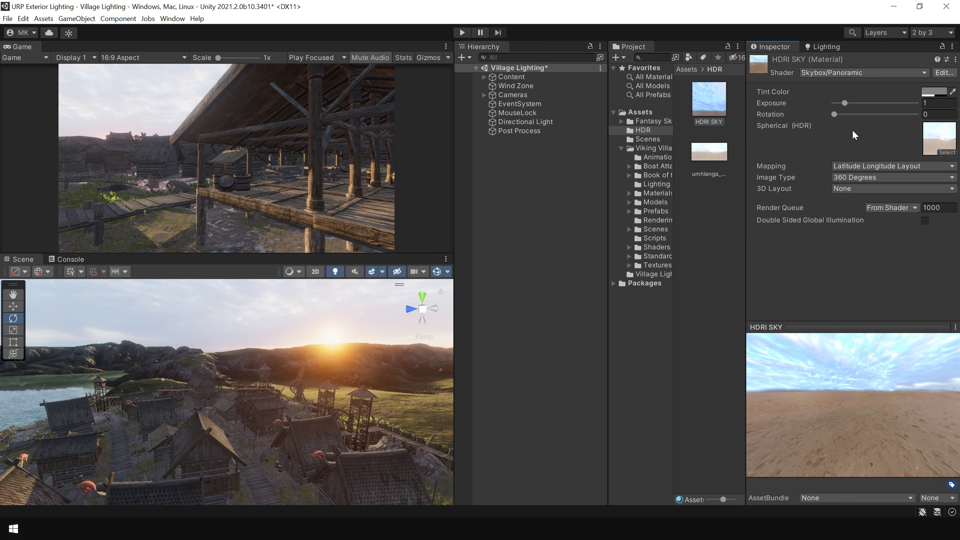
pyautogui.moveTo(834, 117); pyautogui.dragTo(844, 116)
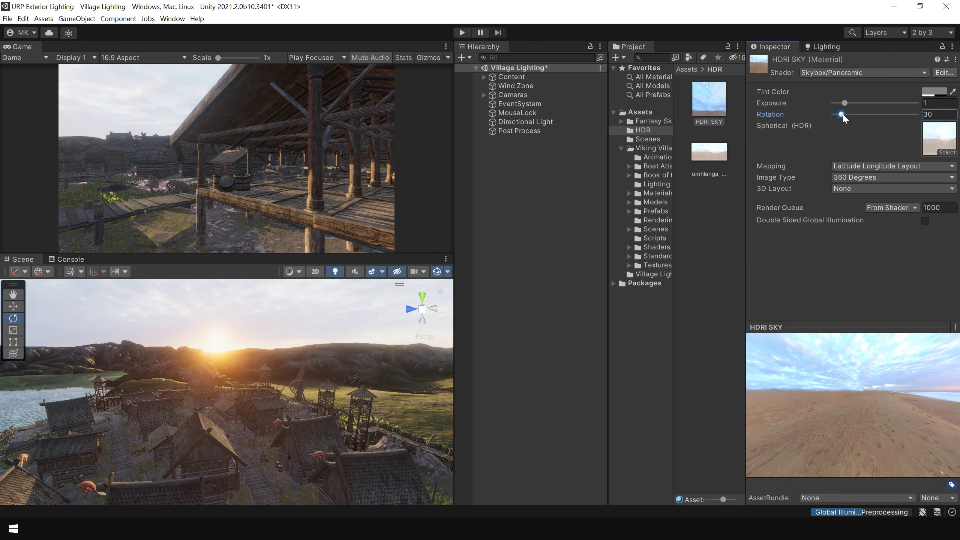
pyautogui.keyDown('alt'); pyautogui.moveTo(280, 354); pyautogui.dragTo(311, 356); pyautogui.keyUp('alt')
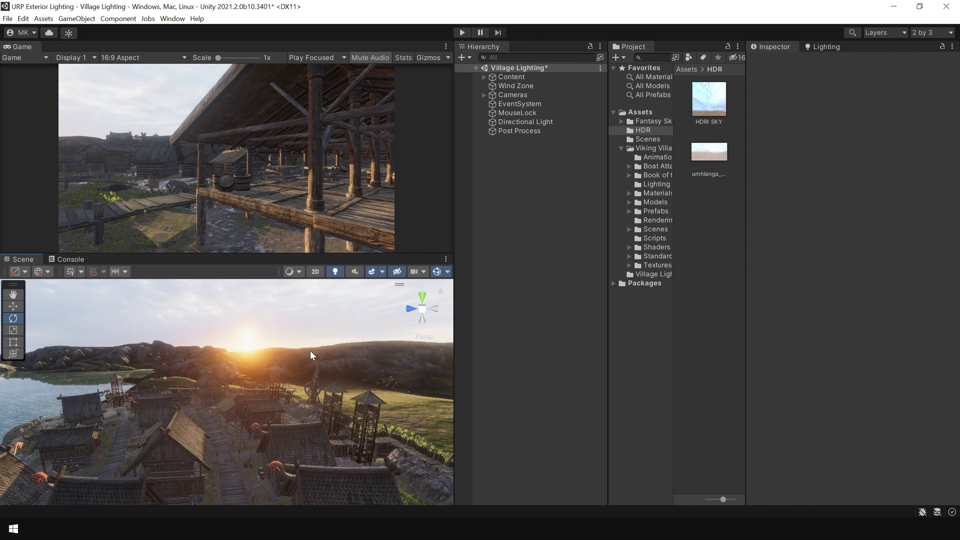
# - Toggle the Post Process object off and on to compare, leaving it enabled
pyautogui.click(520, 132)
pyautogui.click(778, 61)
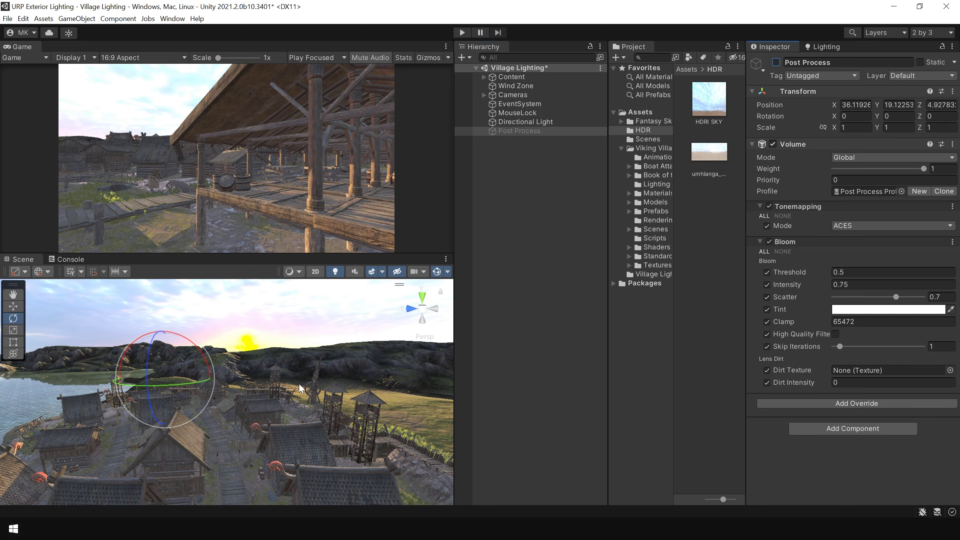
pyautogui.click(776, 62)
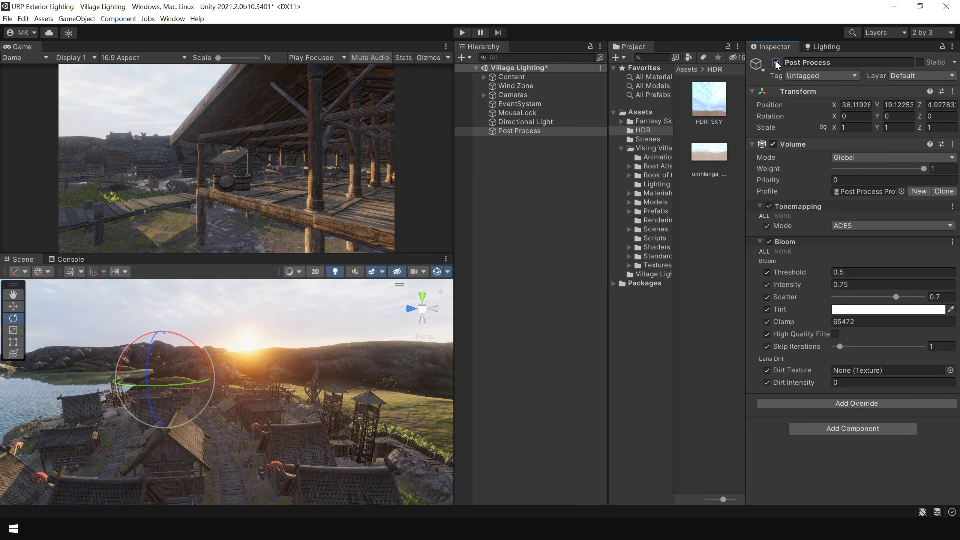
pyautogui.click(777, 62)
pyautogui.click(777, 61)
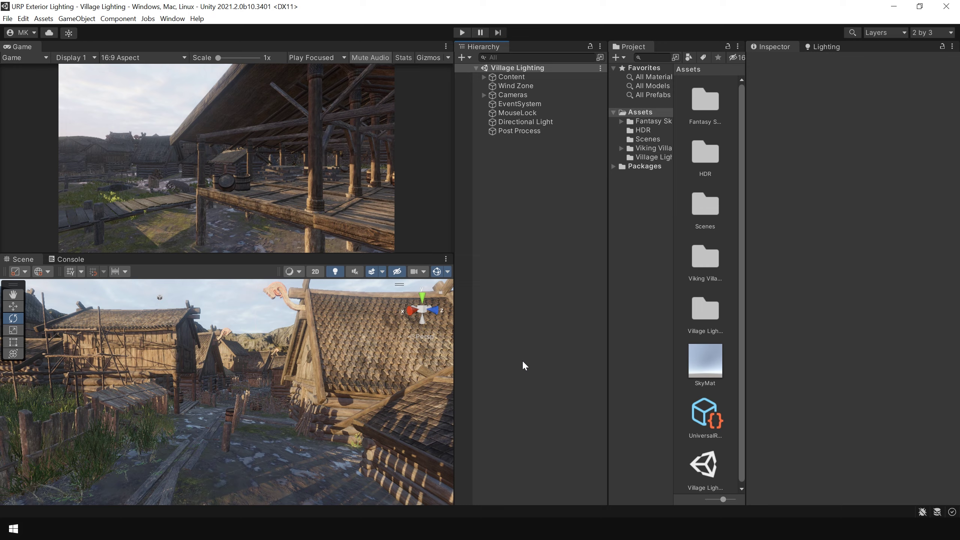
# - Create a Reflection Probe via the Hierarchy's Light menu and select it
pyautogui.hotkey('shift', 'space')
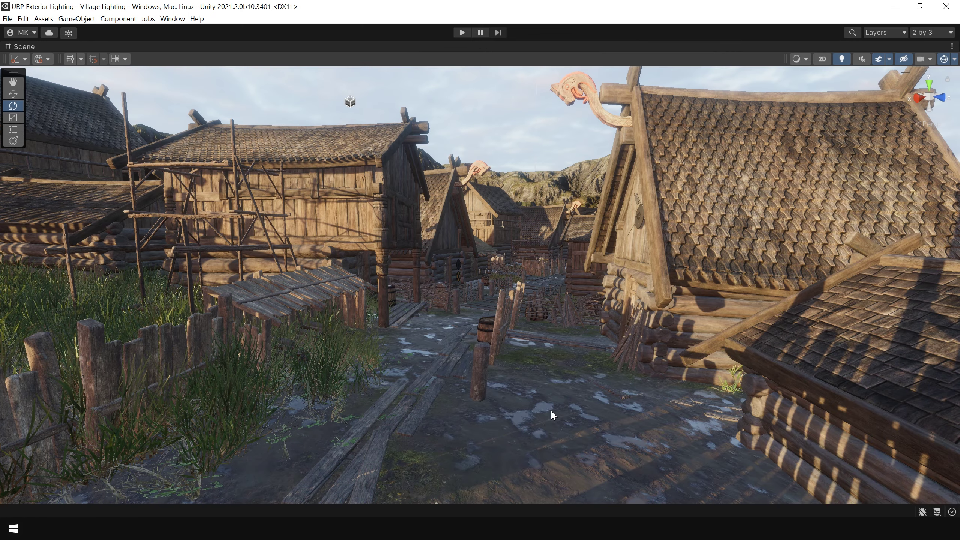
pyautogui.hotkey('shift', 'space')
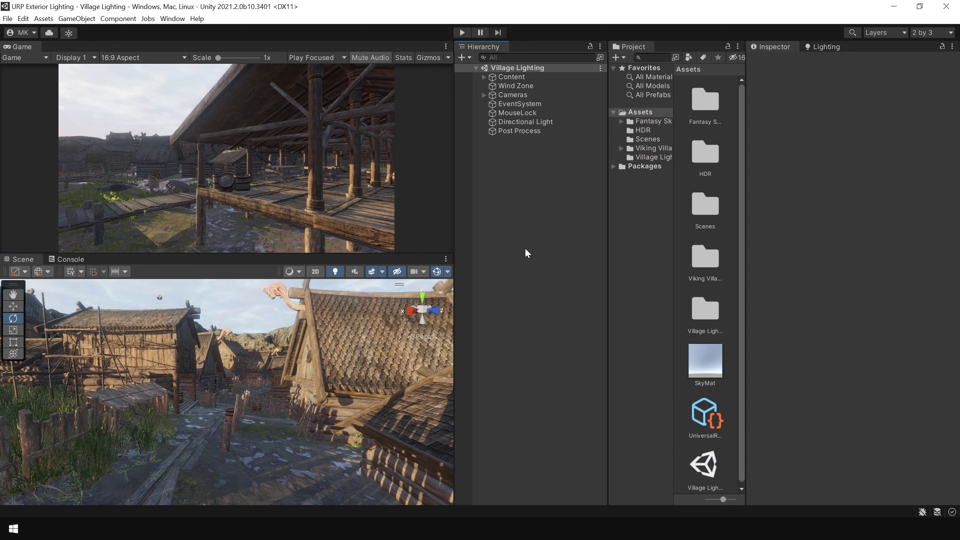
pyautogui.rightClick(502, 204)
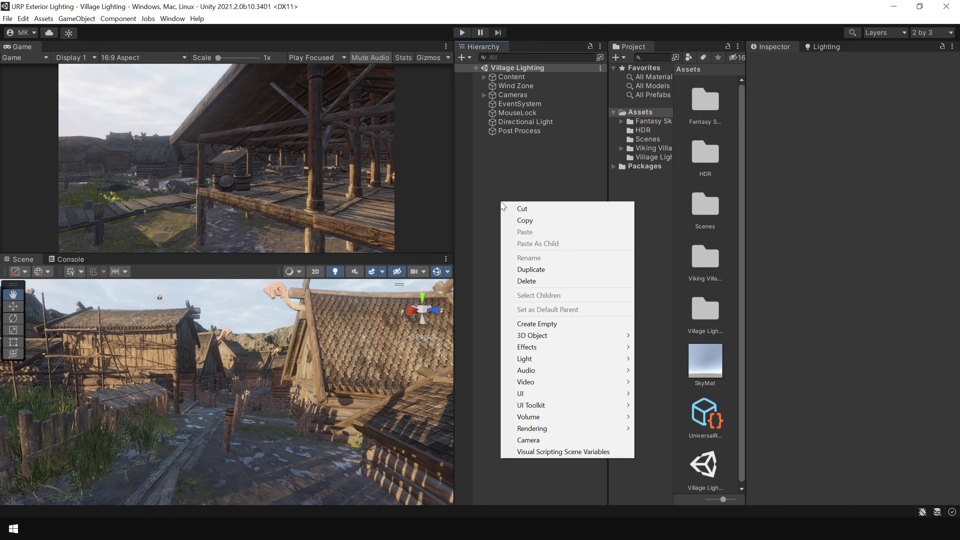
pyautogui.moveTo(548, 356)
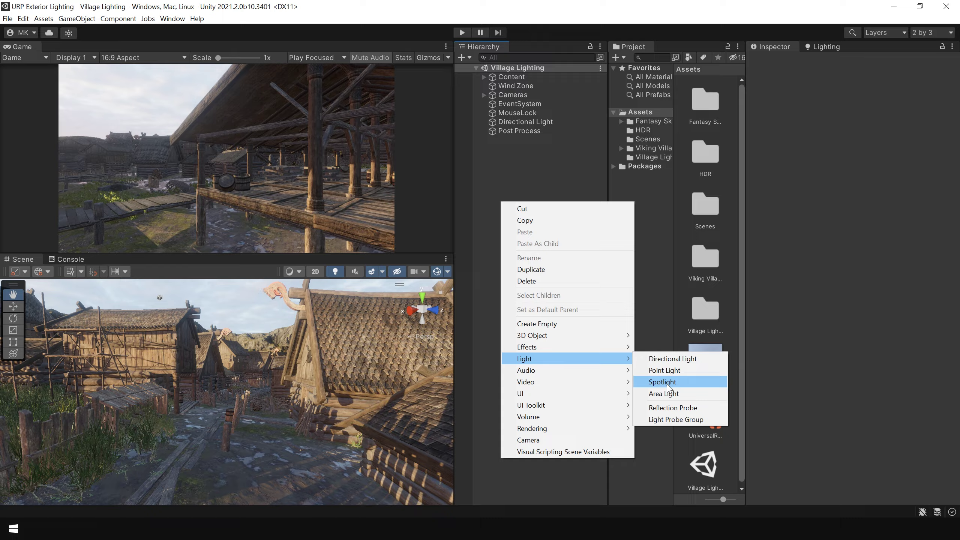
pyautogui.click(677, 408)
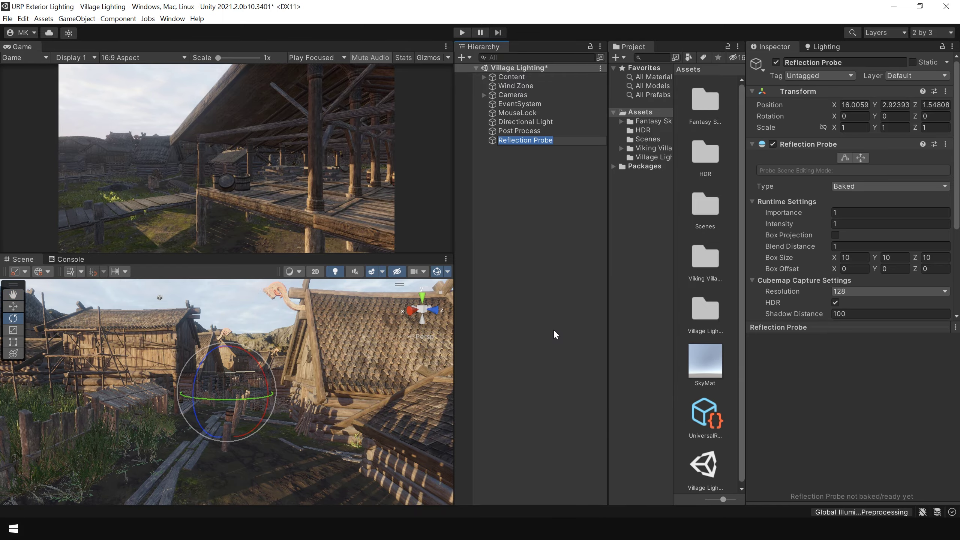
pyautogui.click(536, 167)
pyautogui.click(538, 143)
# - Move the Reflection Probe to the village centre using the top-down view
pyautogui.hotkey('shift', 'space')
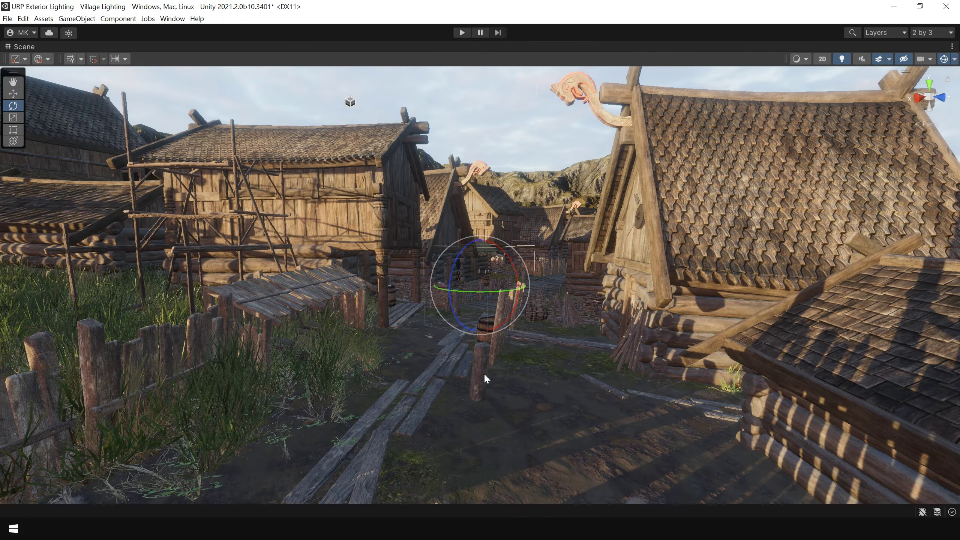
pyautogui.keyDown('alt'); pyautogui.moveTo(484, 372); pyautogui.dragTo(537, 289); pyautogui.keyUp('alt')
pyautogui.click(930, 85)
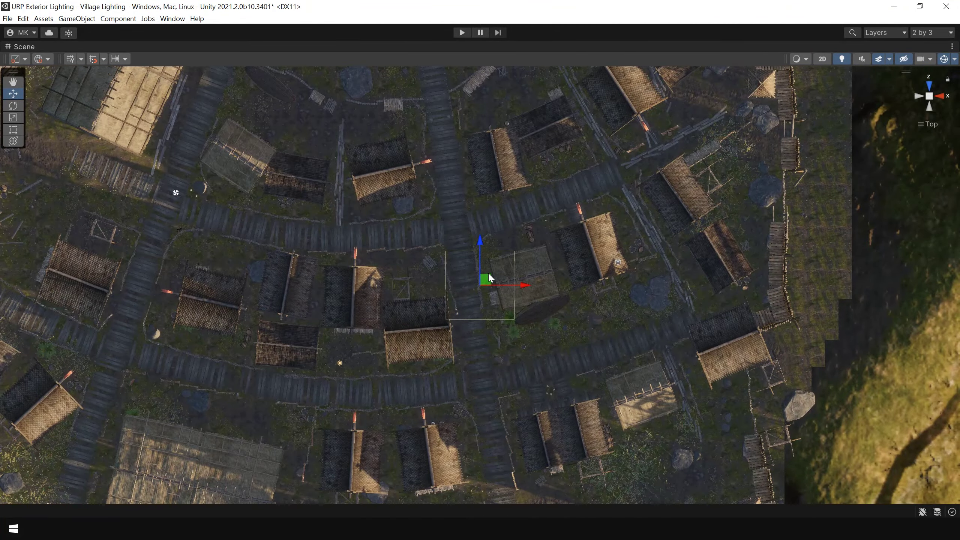
pyautogui.moveTo(490, 278); pyautogui.dragTo(470, 250)
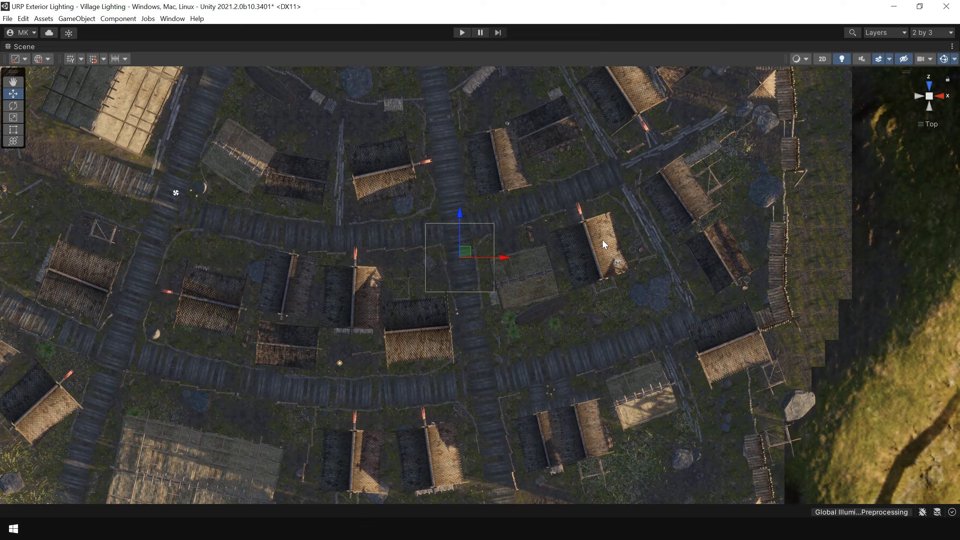
pyautogui.click(930, 85)
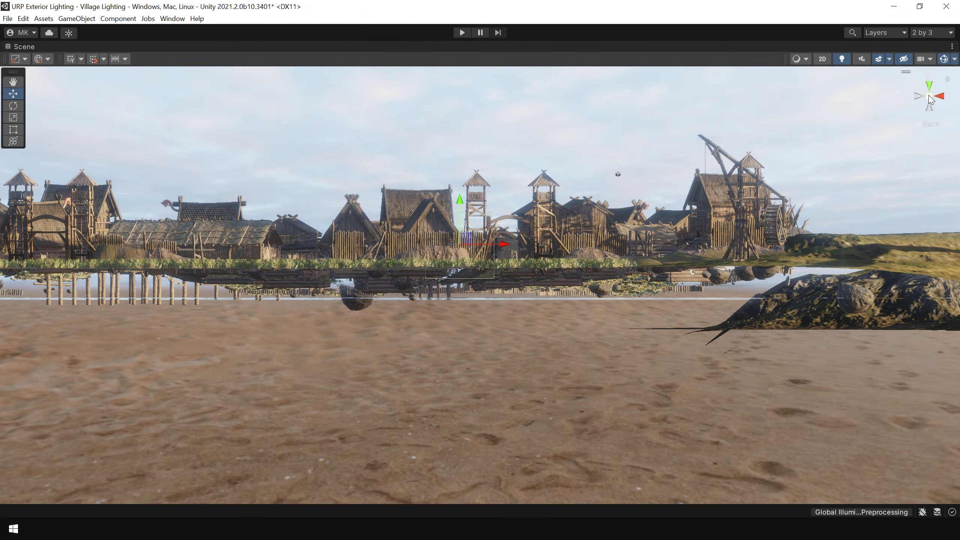
pyautogui.keyDown('alt'); pyautogui.moveTo(469, 213); pyautogui.dragTo(785, 303); pyautogui.keyUp('alt')
pyautogui.hotkey('shift', 'space')
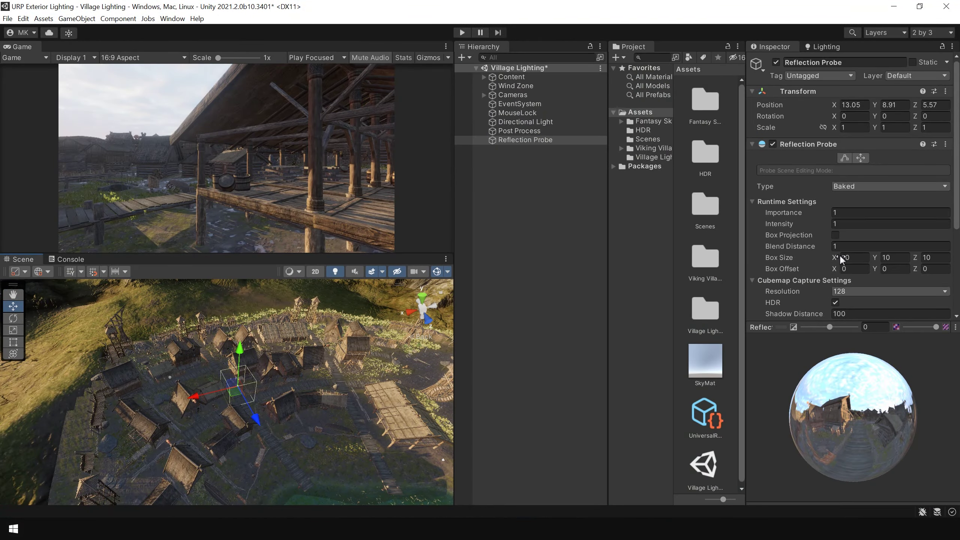
# - Drag the probe's Box Size X, Z and Y to about 120.7, 102.52 and 42.5
pyautogui.moveTo(834, 258); pyautogui.dragTo(4, 269)
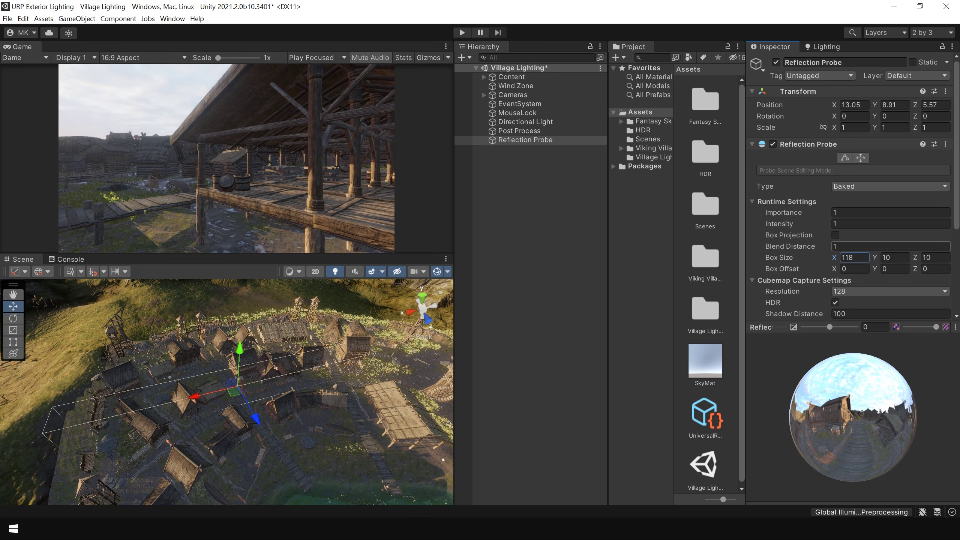
pyautogui.moveTo(916, 258); pyautogui.dragTo(487, 323)
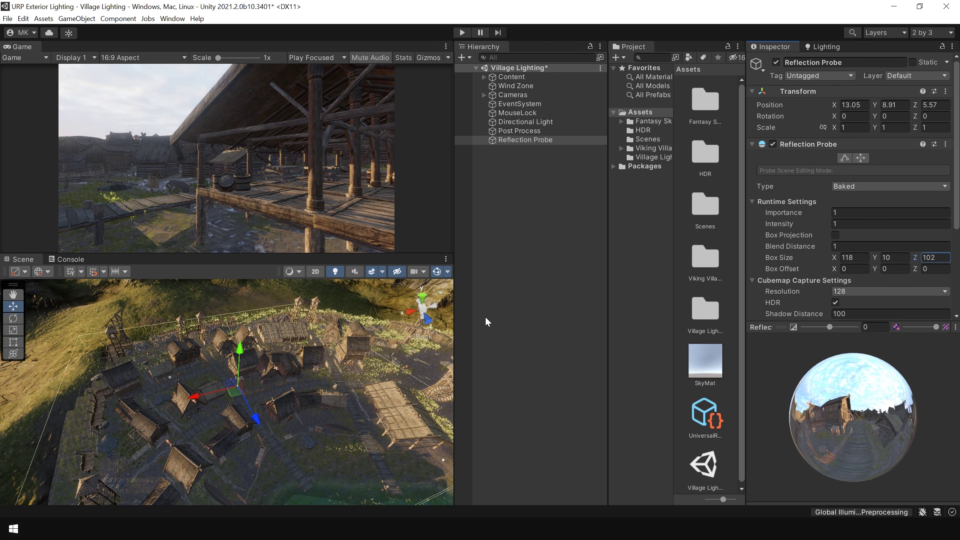
pyautogui.moveTo(874, 258); pyautogui.dragTo(957, 260)
pyautogui.keyDown('alt'); pyautogui.moveTo(265, 378); pyautogui.dragTo(378, 402); pyautogui.keyUp('alt')
pyautogui.scroll(5, 271, 377)
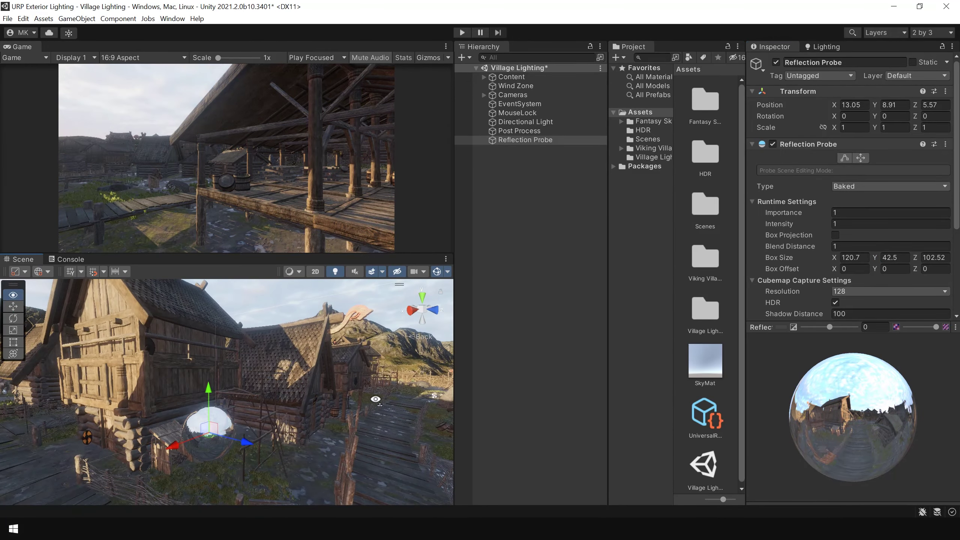
# - Expand Content and Buildings and inspect the Boats group's static flags
pyautogui.click(528, 199)
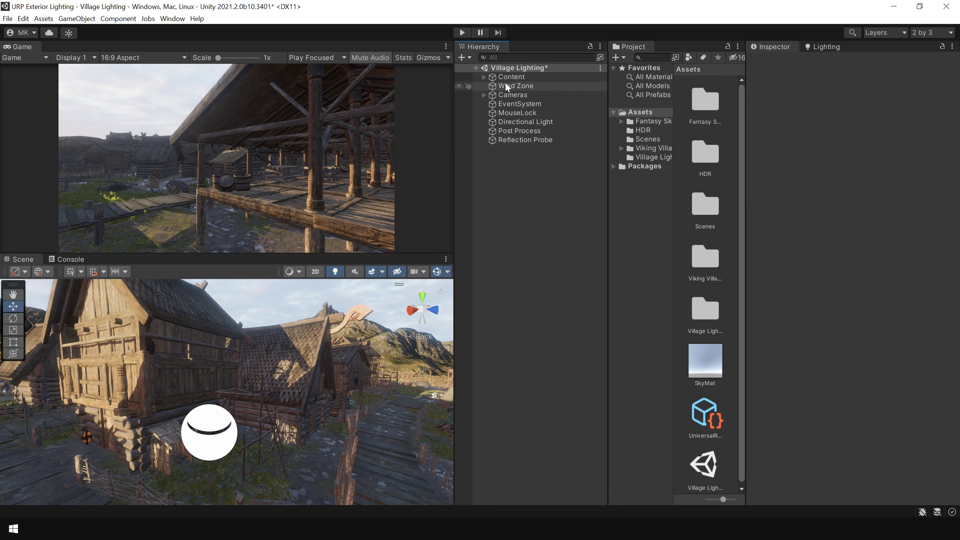
pyautogui.click(484, 77)
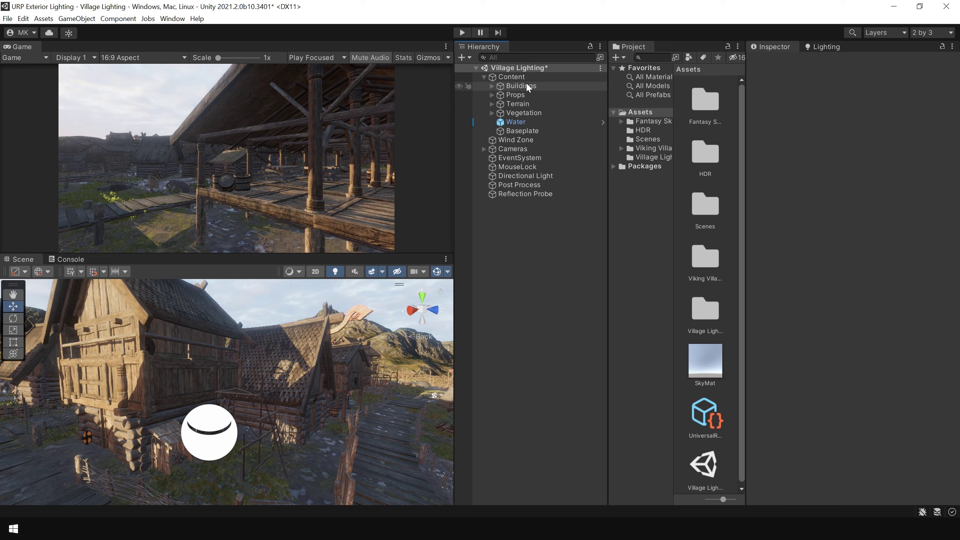
pyautogui.click(529, 86)
pyautogui.click(492, 86)
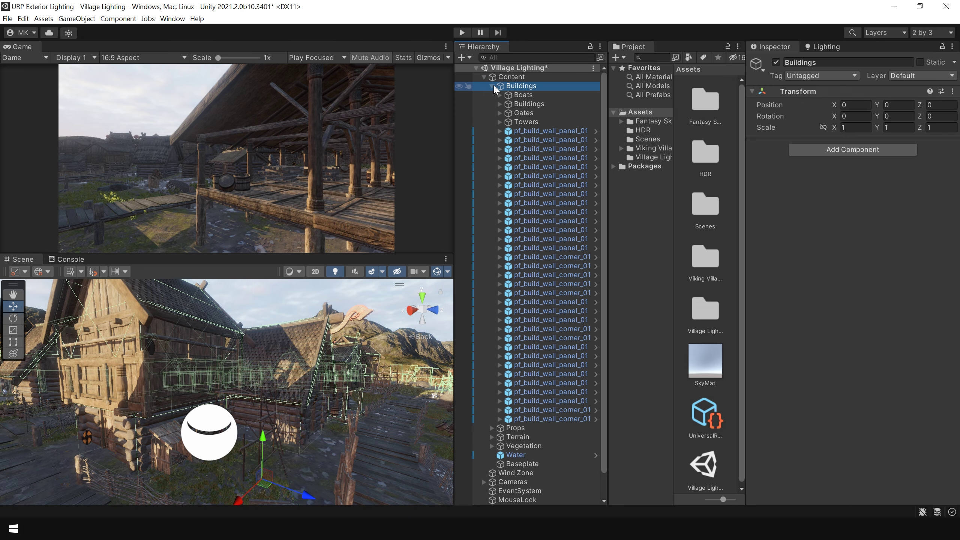
pyautogui.click(526, 94)
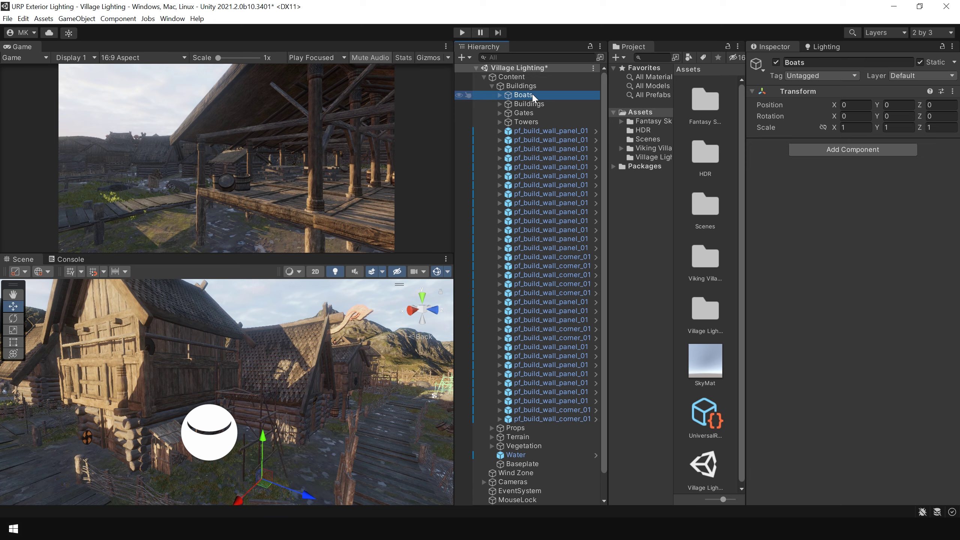
pyautogui.click(954, 63)
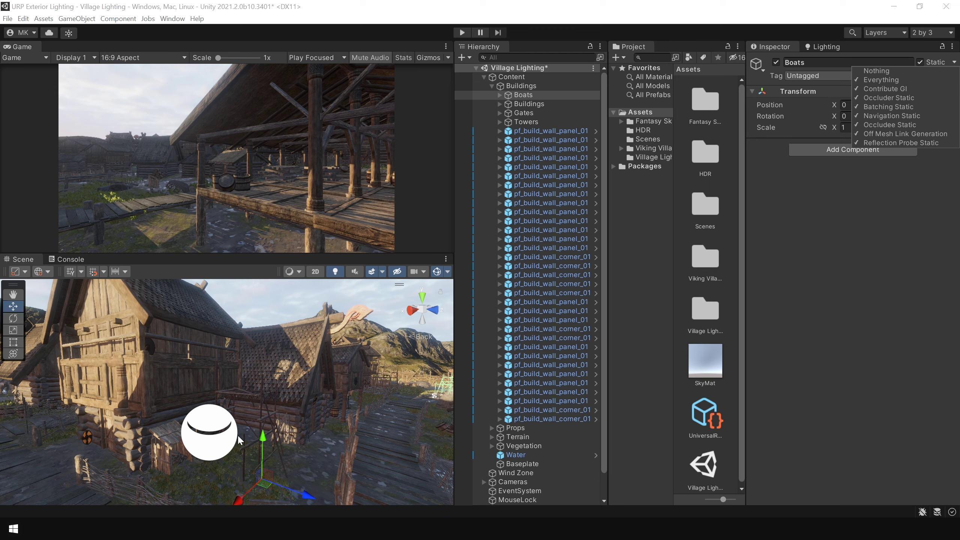
# - Check Towers and wall panel pieces for Reflection Probe Static, then collapse Buildings
pyautogui.click(531, 122)
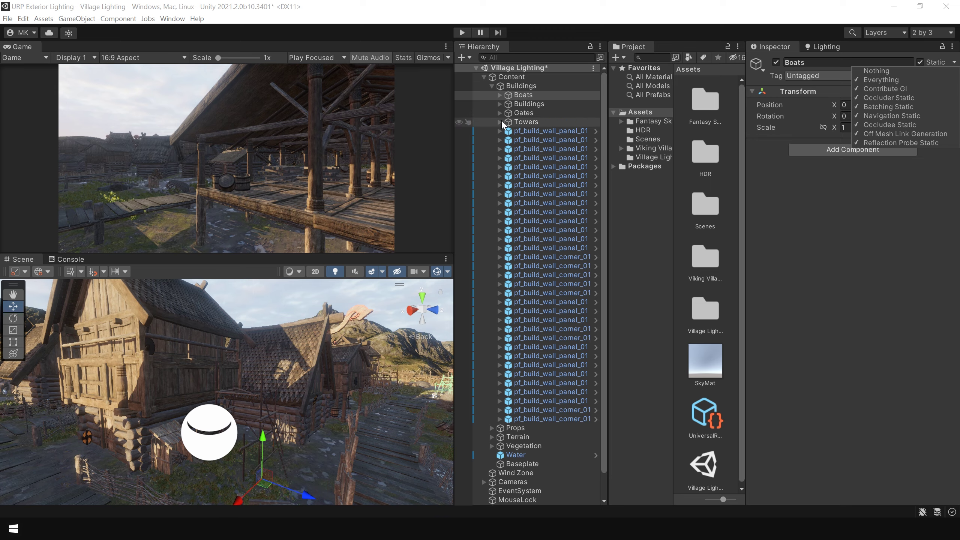
pyautogui.click(540, 133)
pyautogui.click(548, 203)
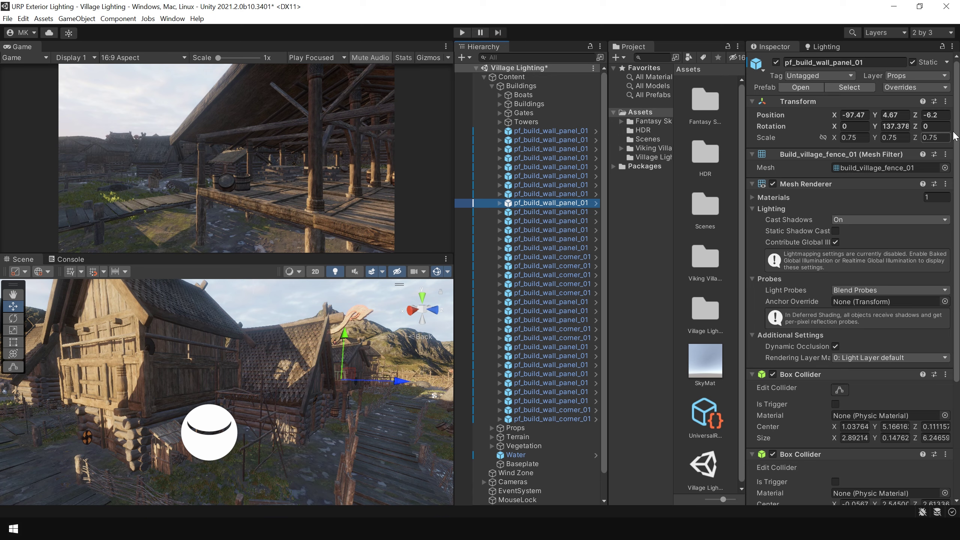
pyautogui.click(947, 63)
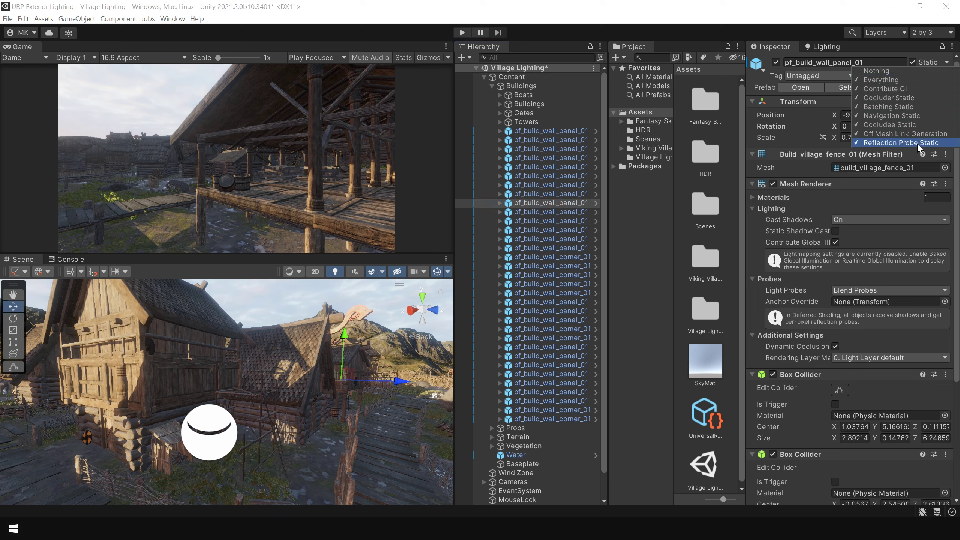
pyautogui.click(536, 302)
pyautogui.scroll(-1, 548, 370)
pyautogui.scroll(1, 507, 123)
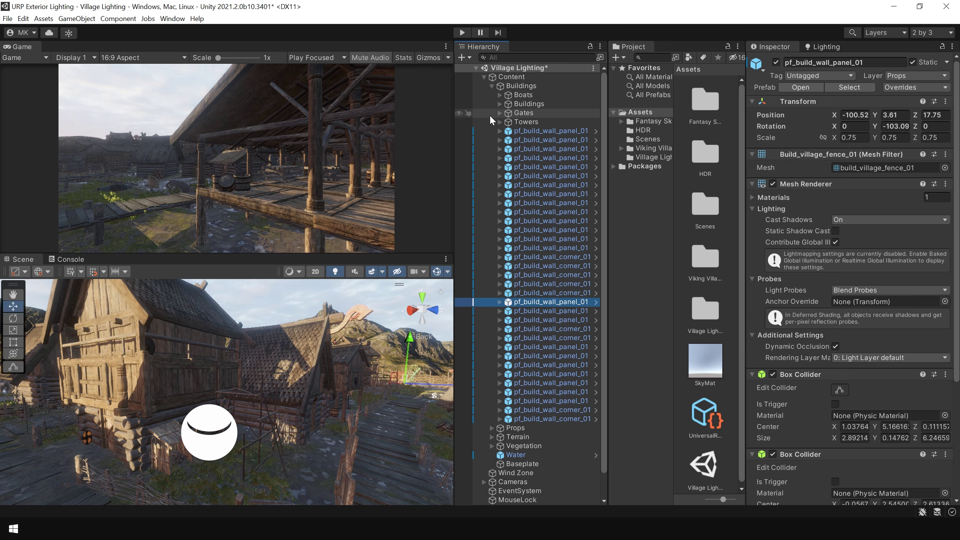
pyautogui.click(491, 86)
# - Bake Reflection Probes from Lighting with Auto Generate temporarily unticked, then re-enable it
pyautogui.click(484, 77)
pyautogui.click(525, 140)
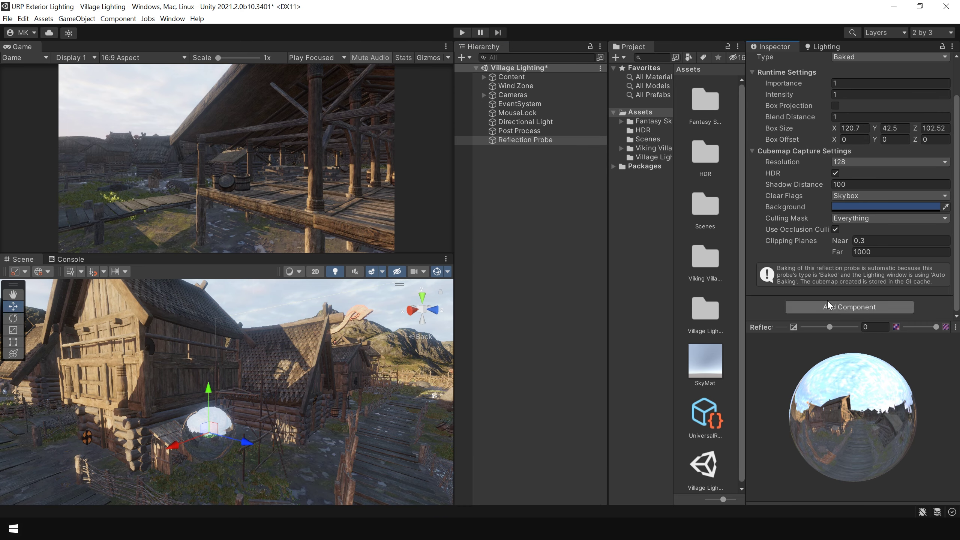
pyautogui.click(829, 42)
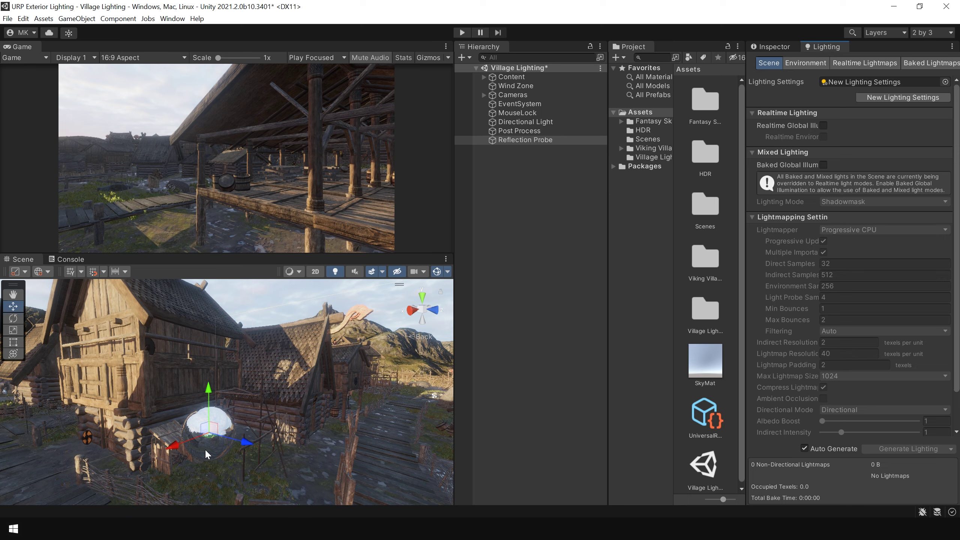
pyautogui.click(805, 448)
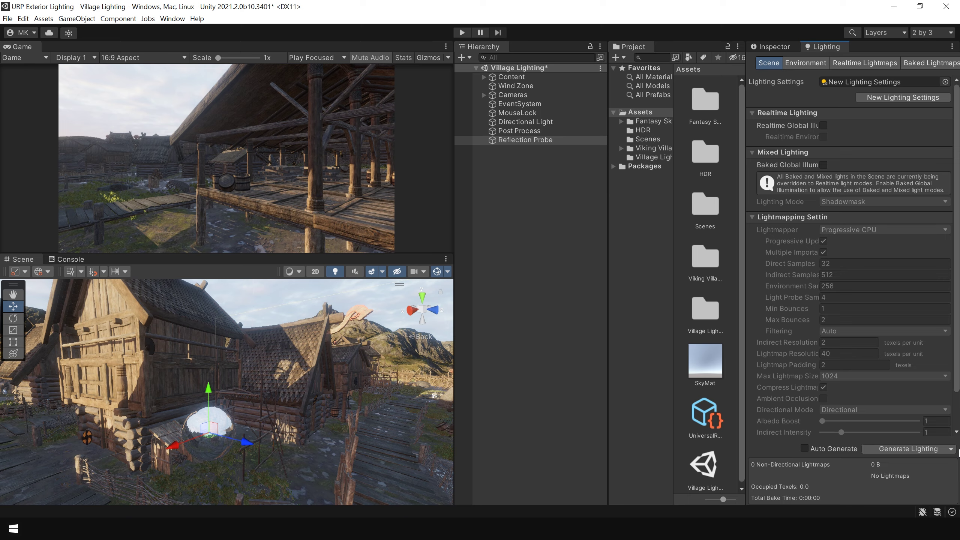
pyautogui.click(952, 449)
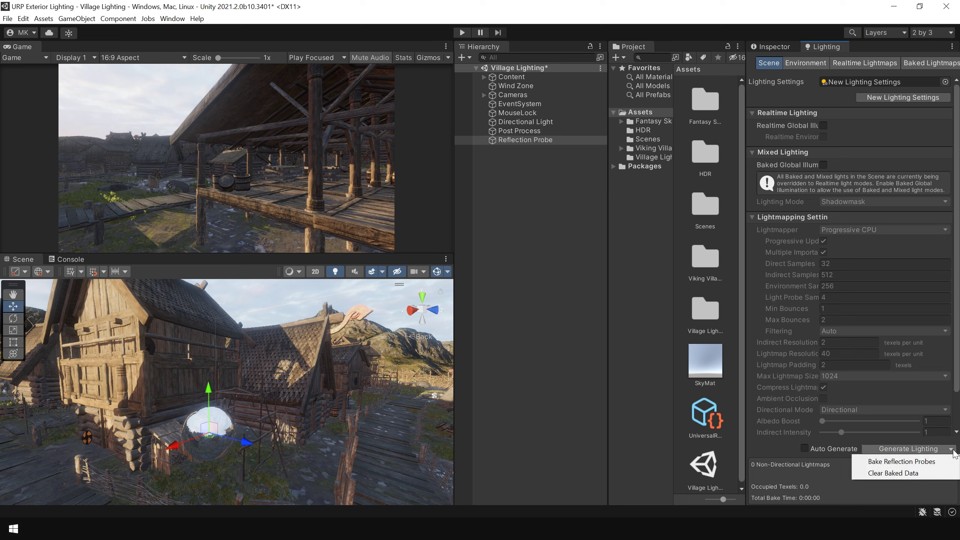
pyautogui.click(916, 467)
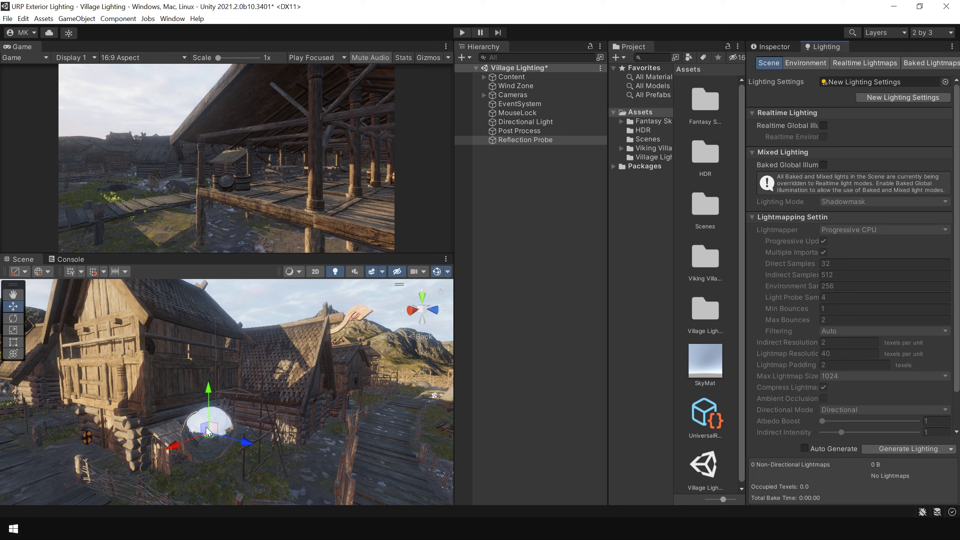
pyautogui.click(805, 448)
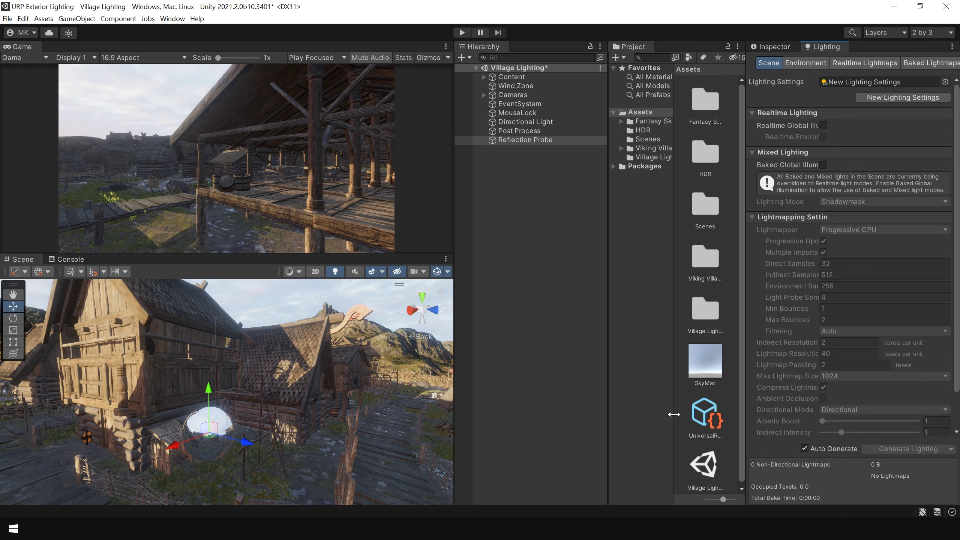
# - Toggle the Reflection Probe's active checkbox repeatedly to compare the village lighting
pyautogui.click(526, 413)
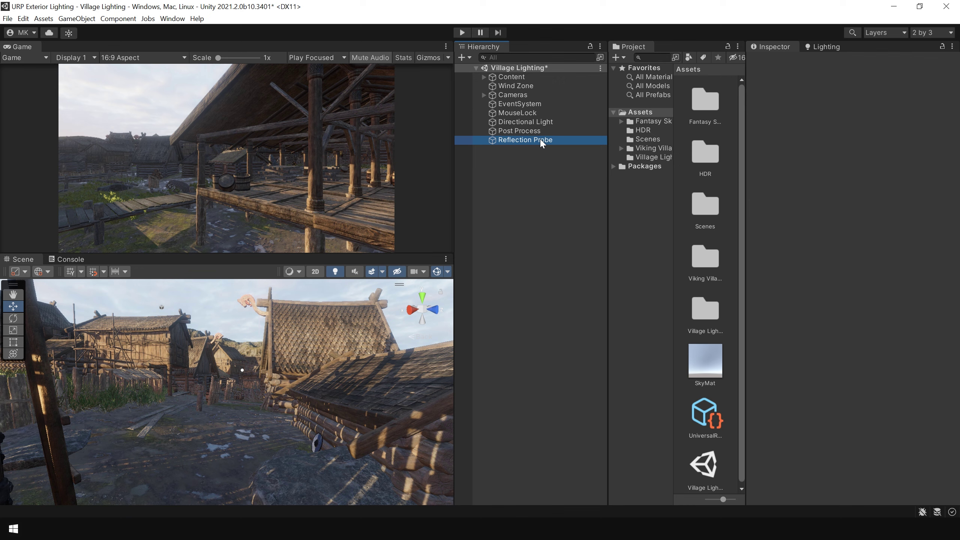
pyautogui.click(540, 139)
pyautogui.click(771, 47)
pyautogui.click(776, 62)
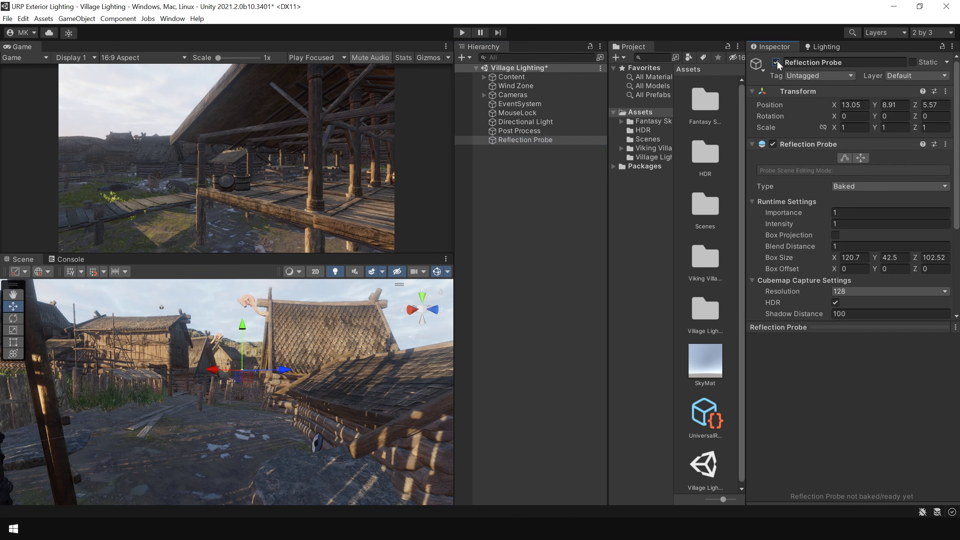
pyautogui.click(777, 61)
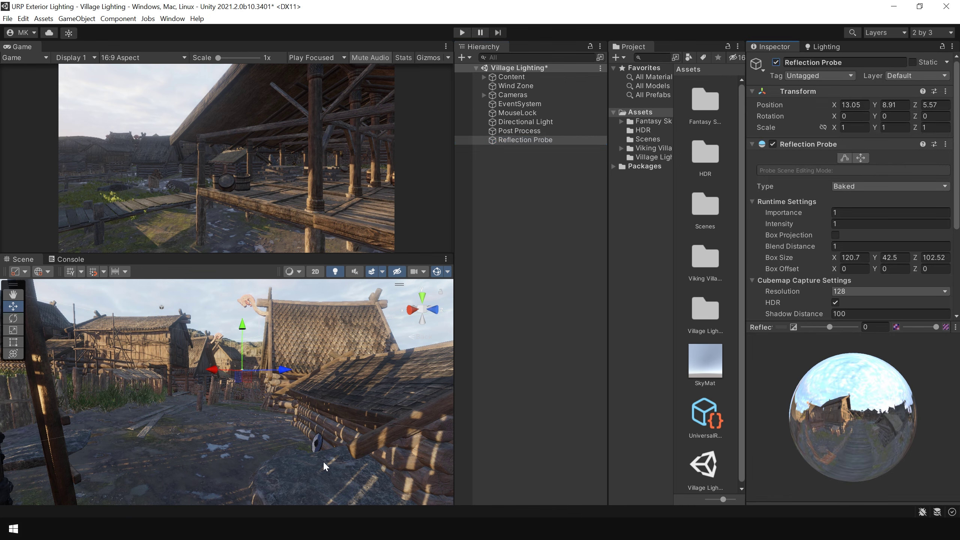
pyautogui.click(776, 62)
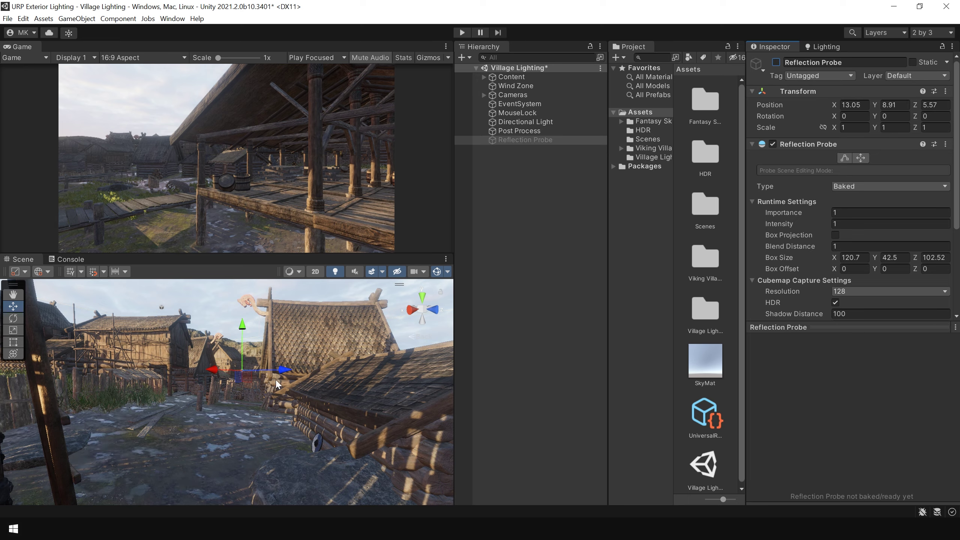
pyautogui.click(776, 62)
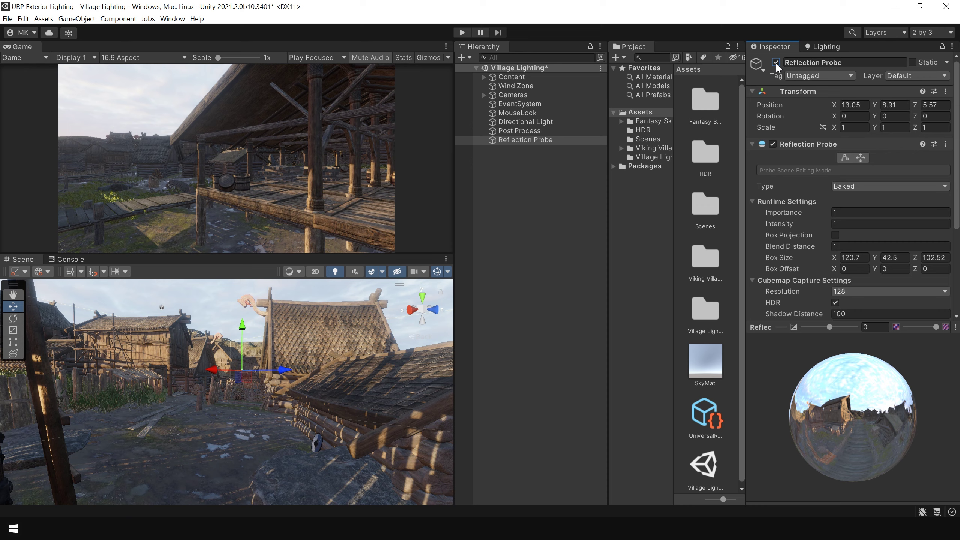
pyautogui.click(776, 62)
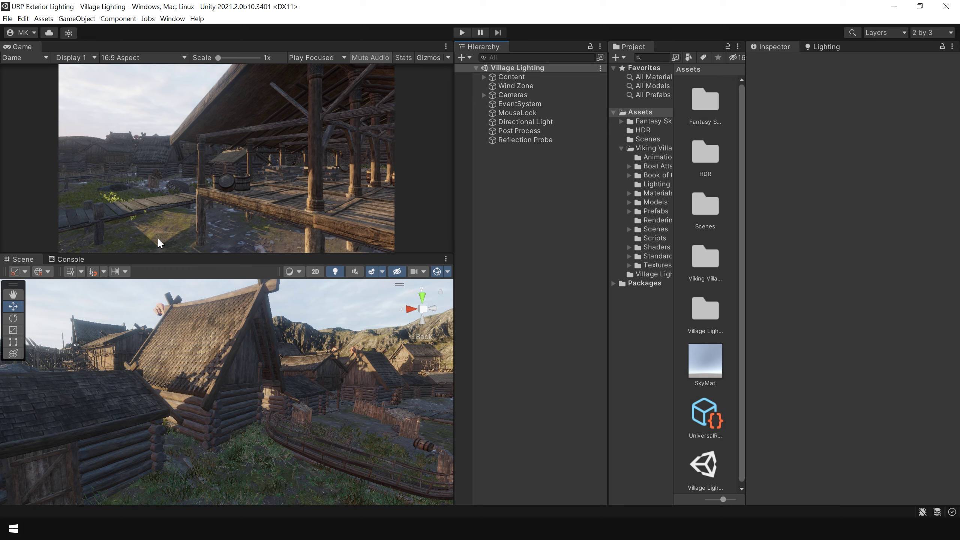
# - Locate the active URP asset through Project Settings > Graphics and open the Viking Village Universal_Renderer
pyautogui.click(28, 22)
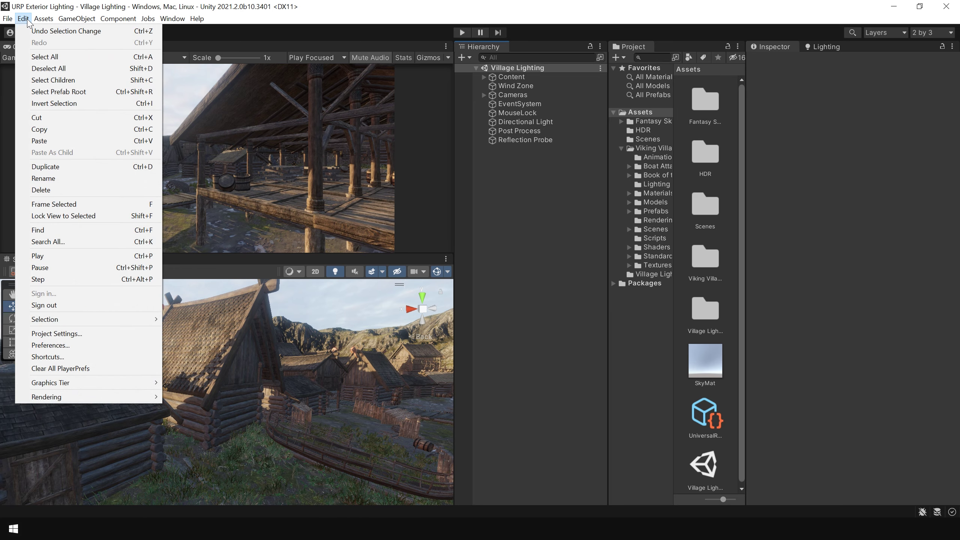
pyautogui.click(82, 332)
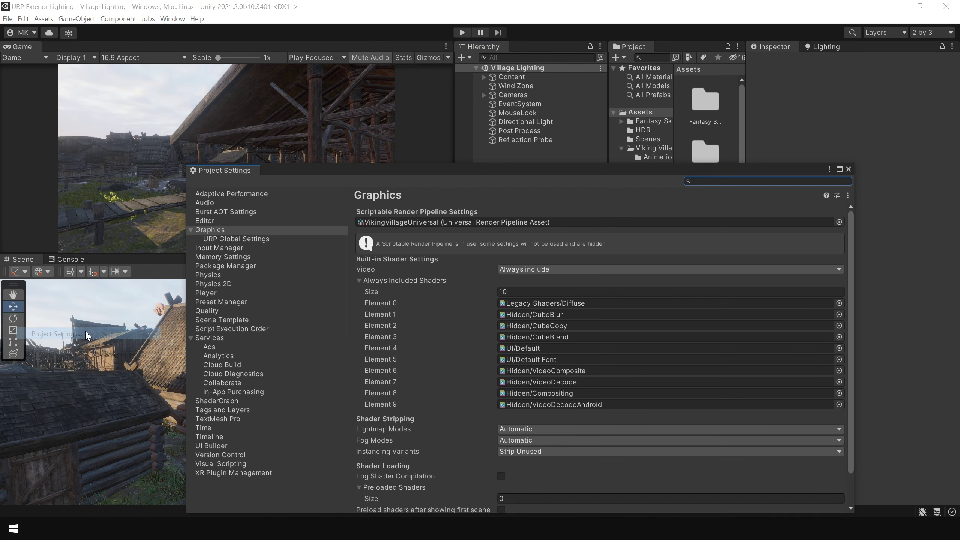
pyautogui.click(420, 223)
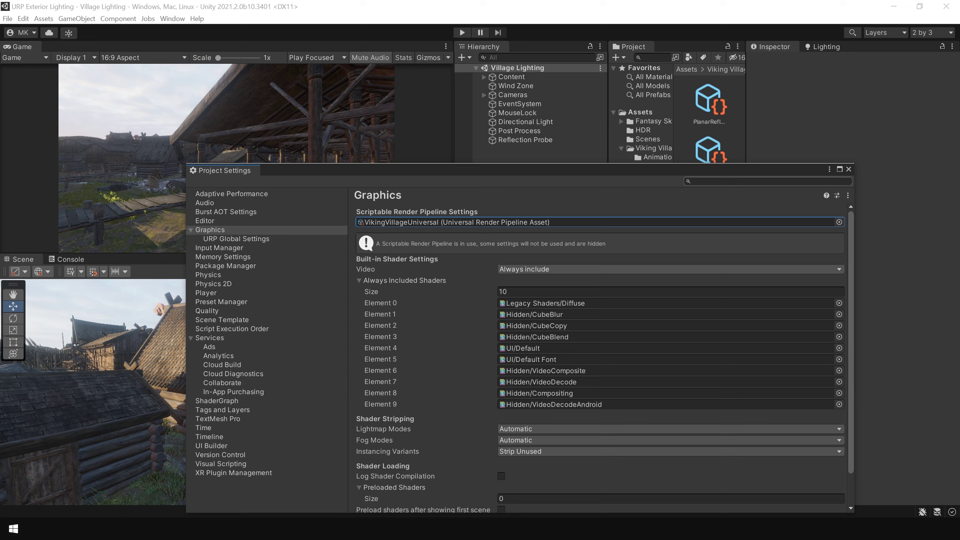
pyautogui.click(849, 170)
pyautogui.click(704, 203)
pyautogui.click(824, 119)
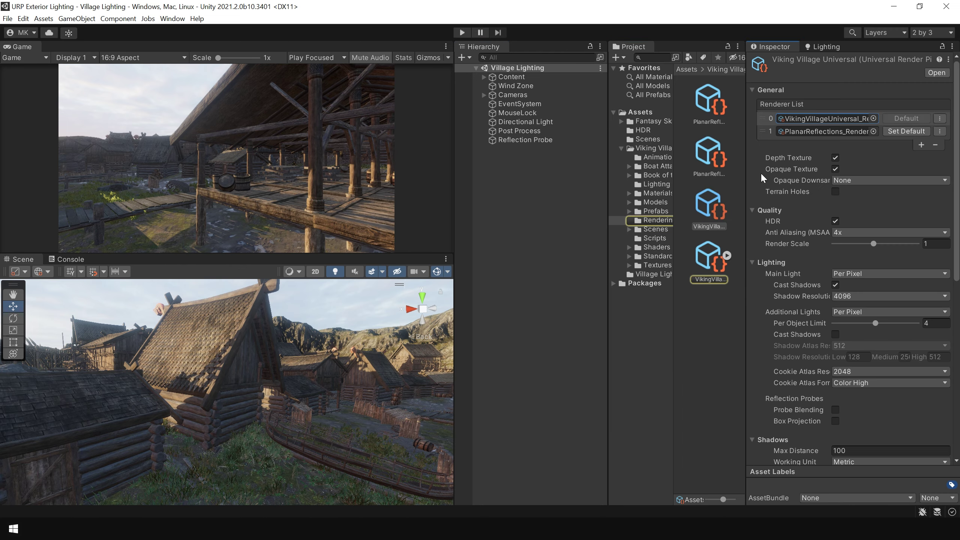
pyautogui.click(717, 262)
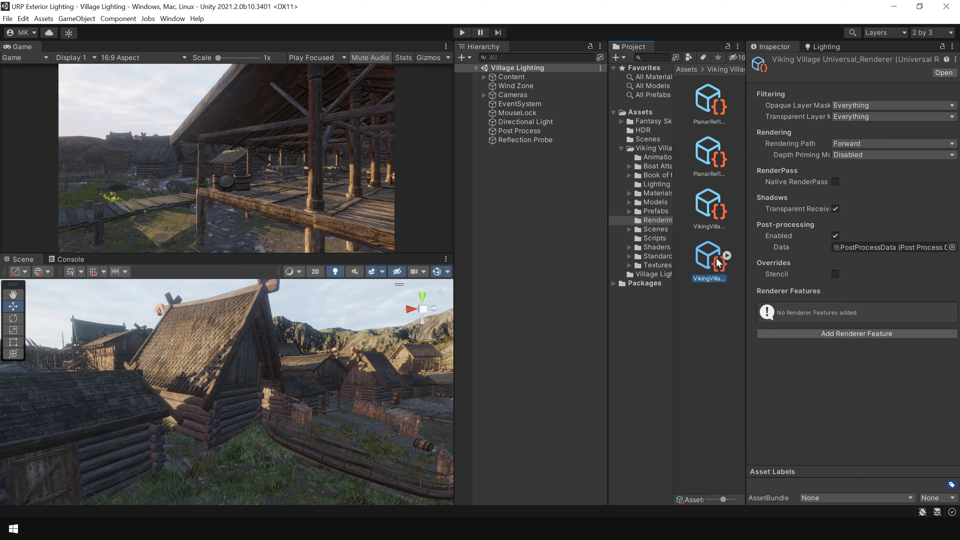
# - Add an enabled Screen Space Ambient Occlusion renderer feature
pyautogui.click(863, 333)
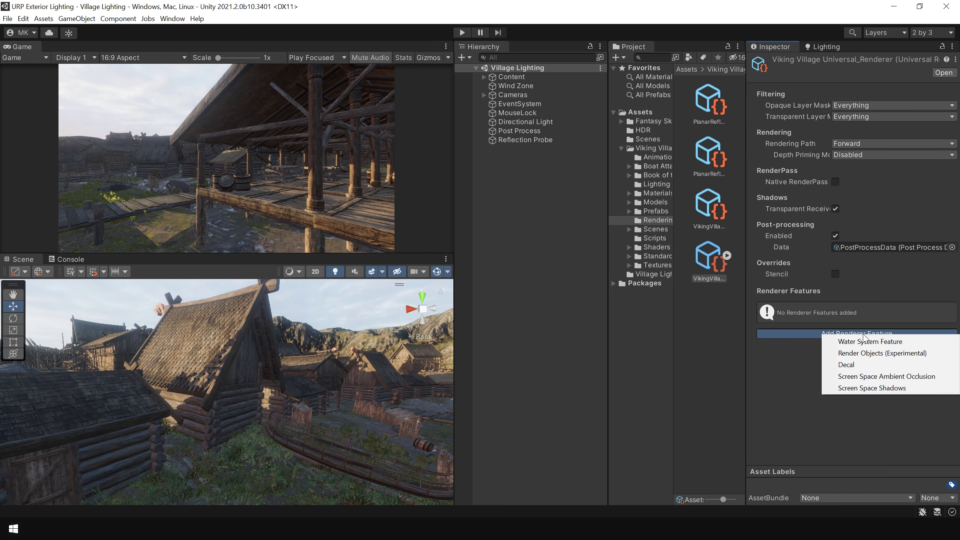
pyautogui.click(881, 377)
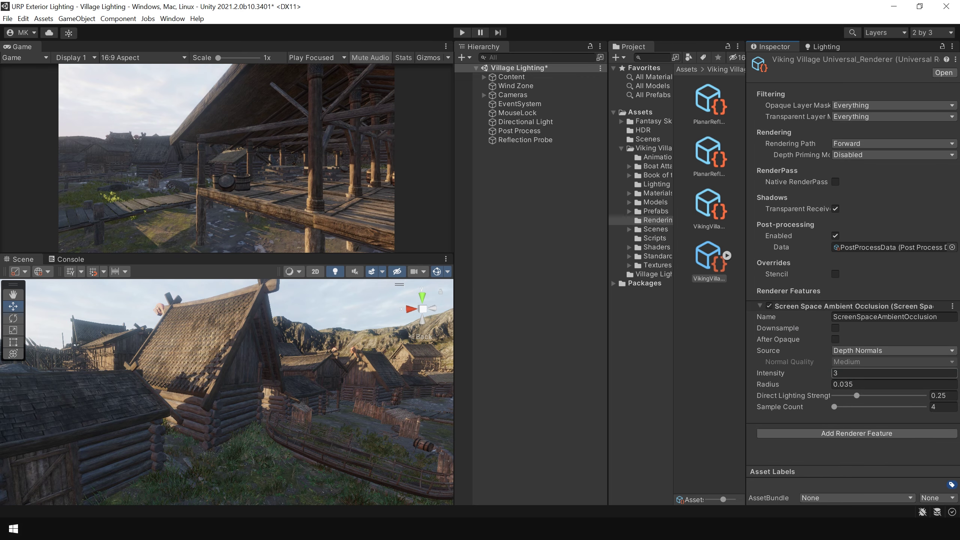
pyautogui.click(769, 305)
pyautogui.click(769, 305)
# - Set the ambient occlusion Intensity to 0.5 and Radius to 0.25
pyautogui.moveTo(795, 384); pyautogui.dragTo(802, 386)
pyautogui.write('0.5')
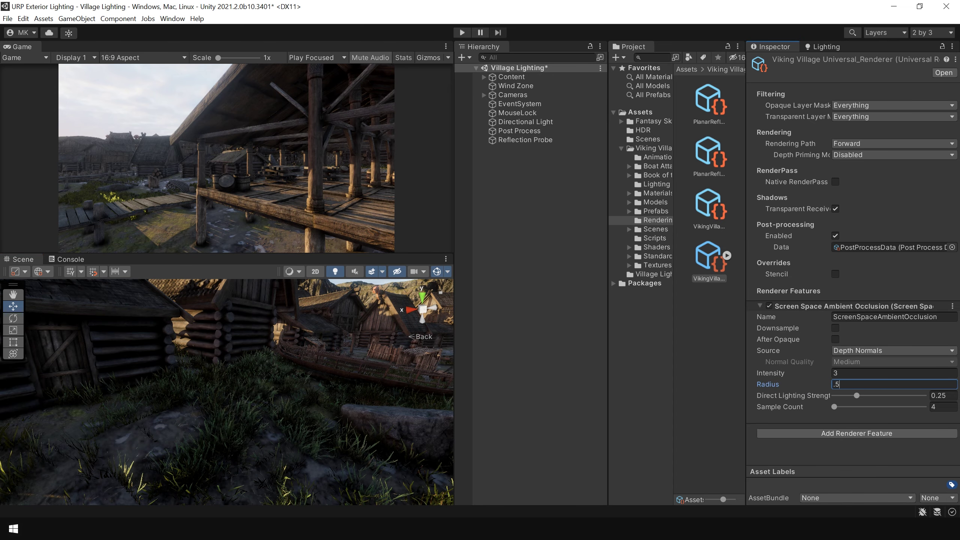
pyautogui.click(850, 373)
pyautogui.write('1')
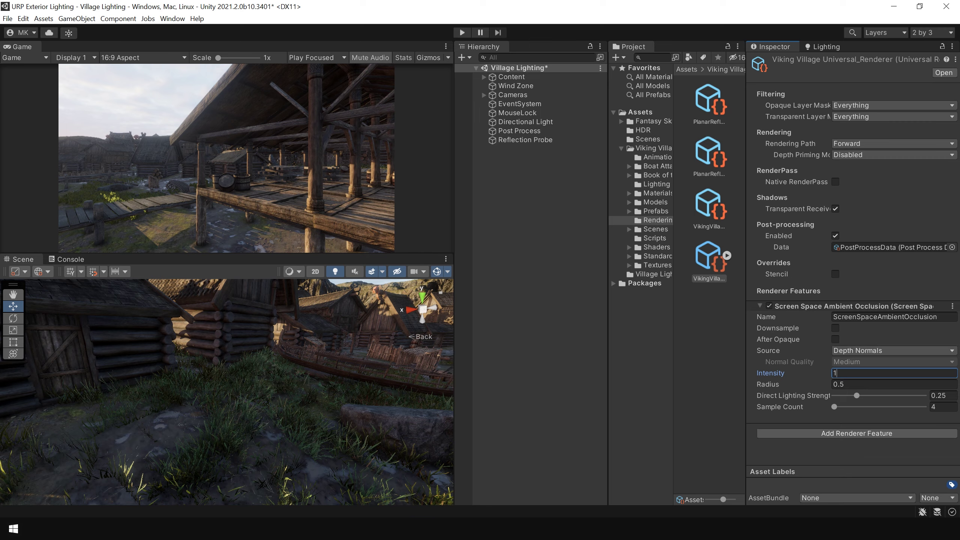
pyautogui.press('BackSpace')
pyautogui.write('0.5')
pyautogui.press('Tab')
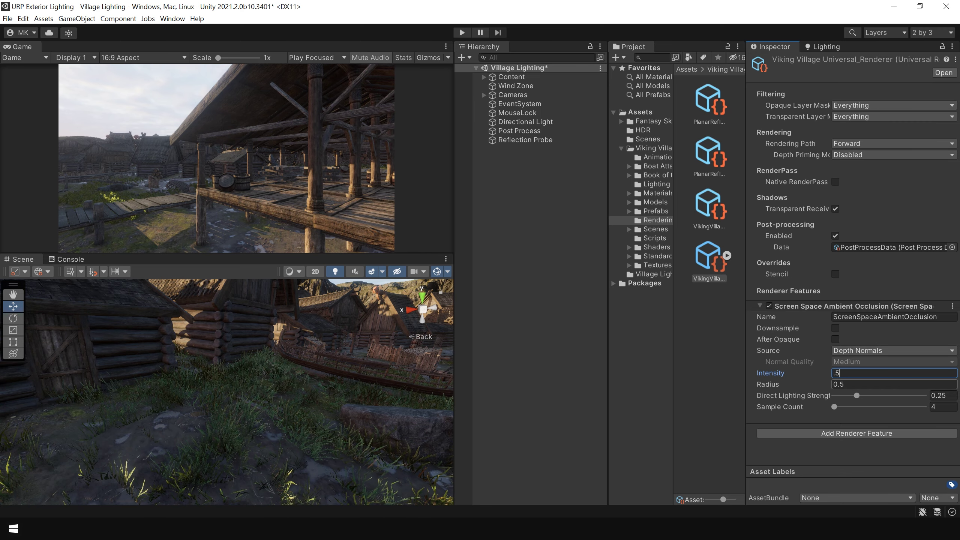
pyautogui.write('.25')
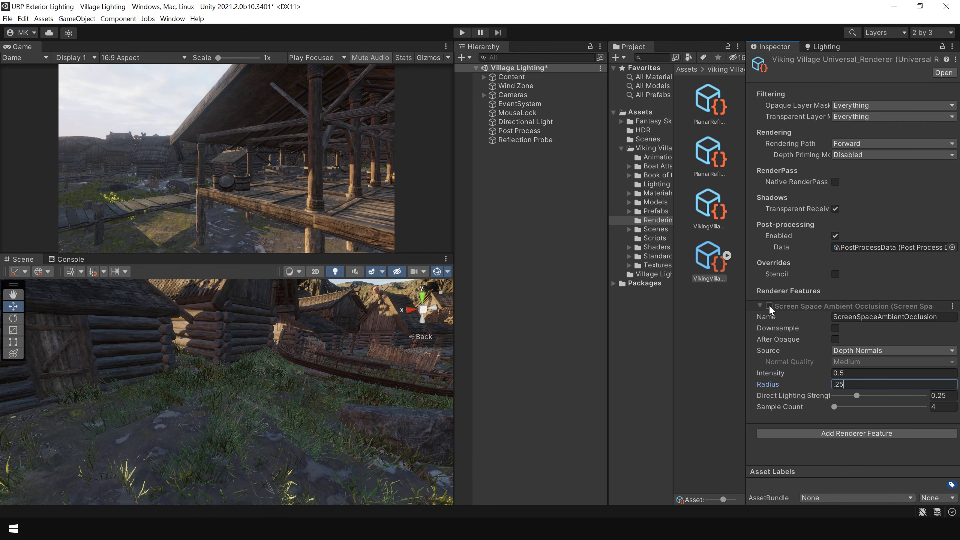
# - Toggle ambient occlusion off and on to compare, leaving it enabled
pyautogui.click(769, 306)
pyautogui.click(769, 305)
pyautogui.click(769, 306)
pyautogui.click(770, 305)
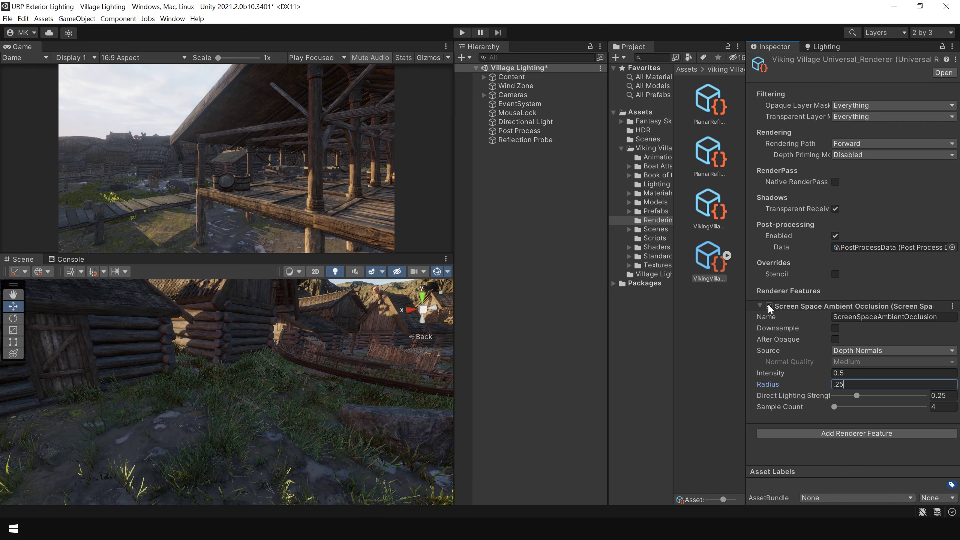
pyautogui.click(769, 306)
pyautogui.click(769, 305)
pyautogui.click(769, 305)
pyautogui.click(769, 305)
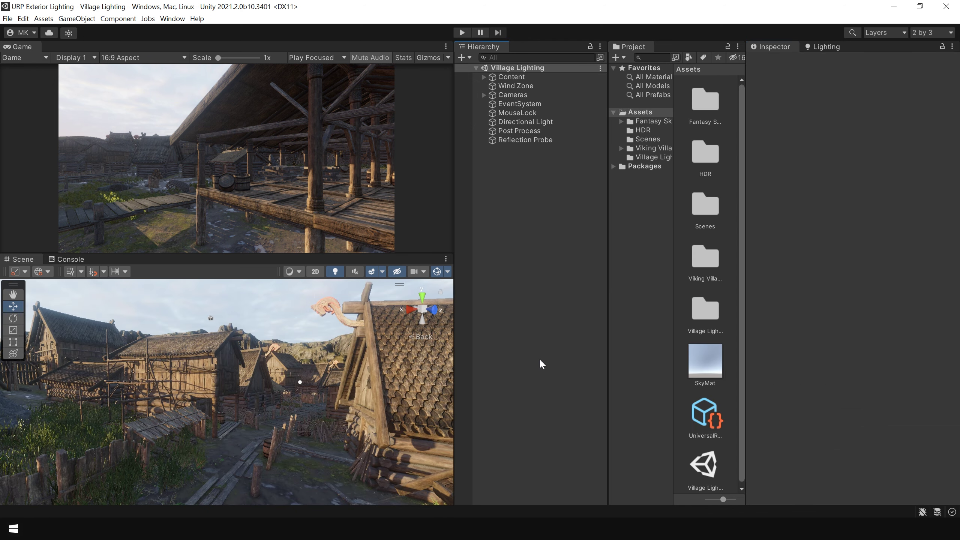
# - Add a Shadows, Midtones, Highlights override to the Post Process volume with all settings enabled
pyautogui.click(519, 133)
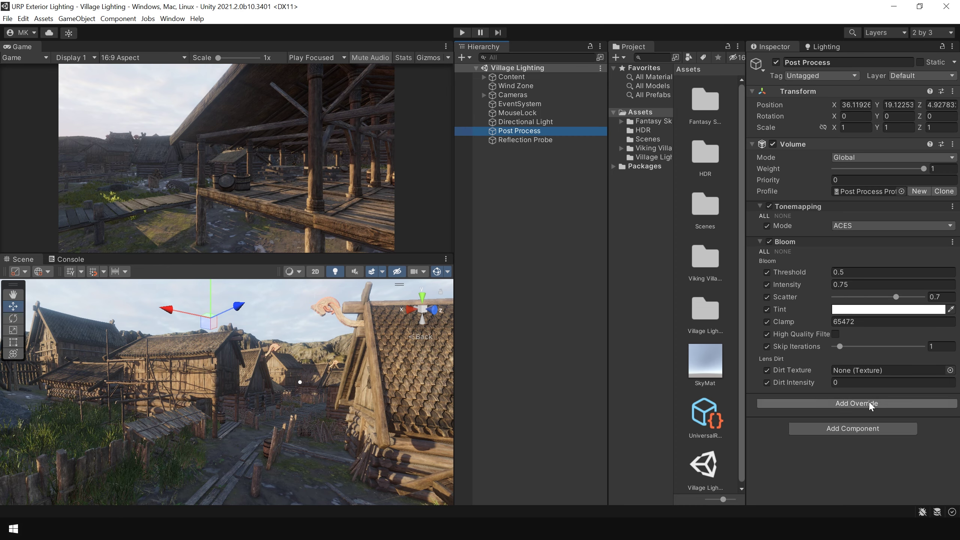
pyautogui.click(907, 404)
pyautogui.click(837, 266)
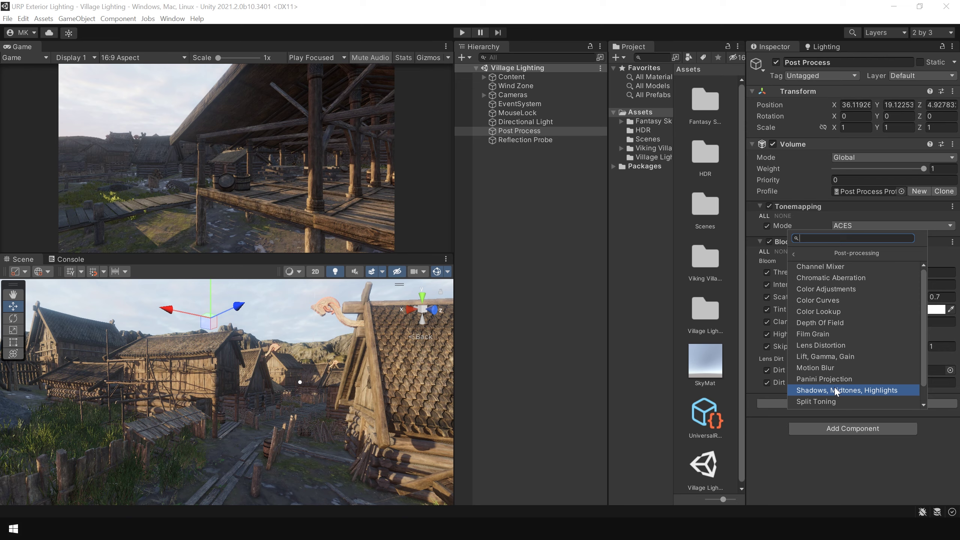
pyautogui.click(836, 391)
pyautogui.scroll(-3, 819, 379)
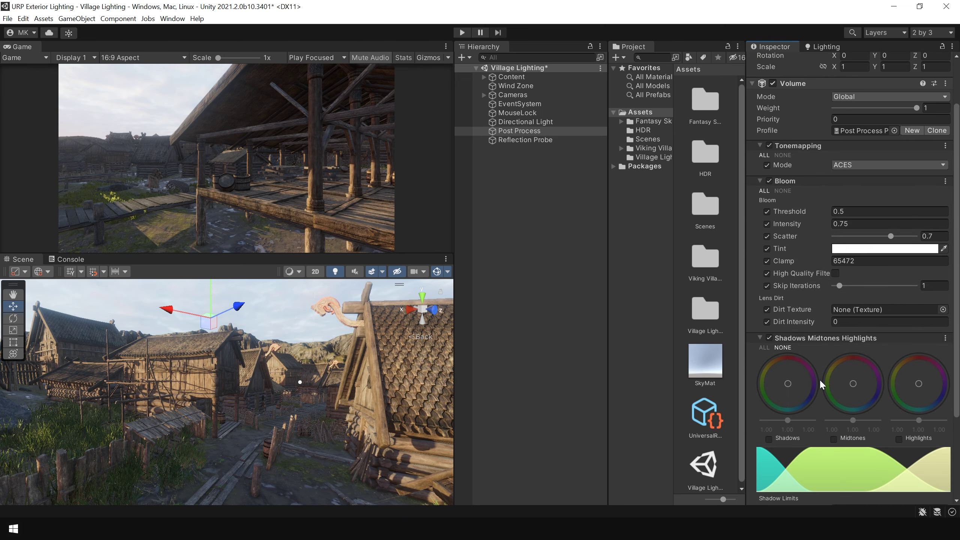
pyautogui.click(764, 347)
# - Tint shadows slightly blue and highlights toward yellow, toggling the grade to compare
pyautogui.moveTo(957, 399); pyautogui.dragTo(958, 460)
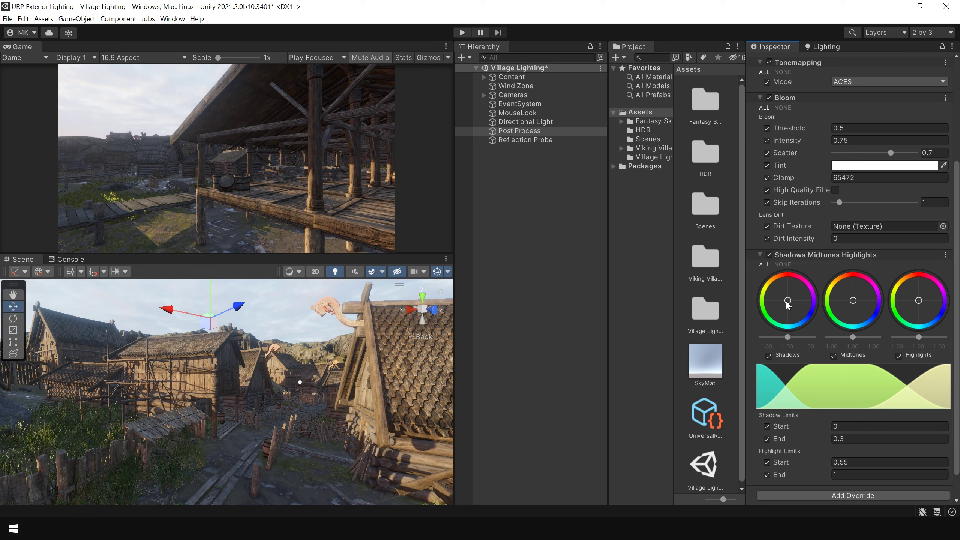
pyautogui.moveTo(787, 302); pyautogui.dragTo(791, 304)
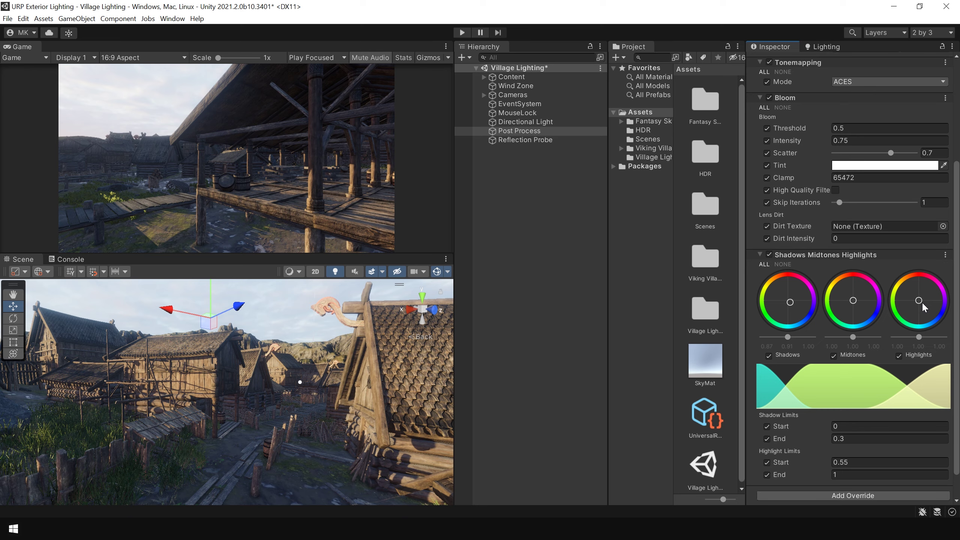
pyautogui.moveTo(923, 307); pyautogui.dragTo(909, 294)
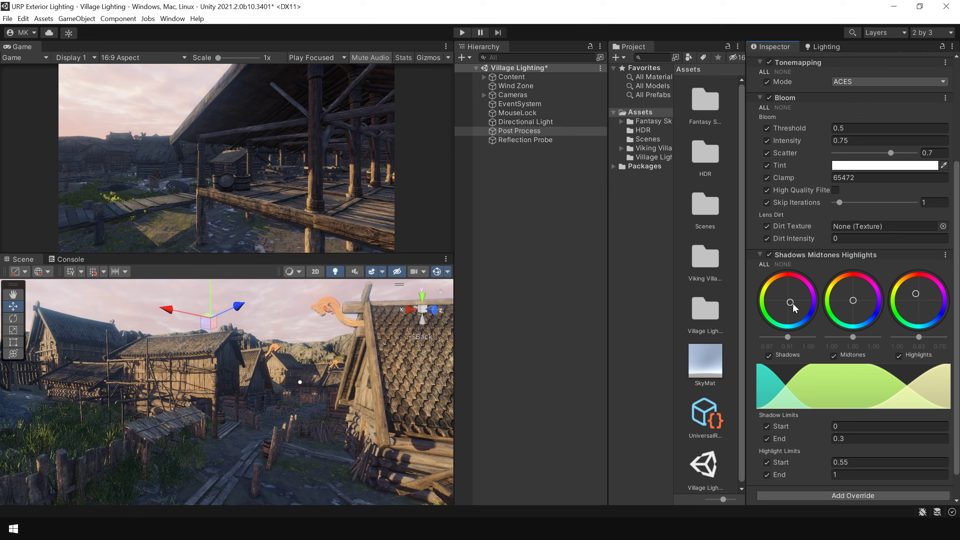
pyautogui.click(770, 255)
pyautogui.click(769, 254)
pyautogui.click(769, 254)
pyautogui.doubleClick(769, 255)
# - Fine-tune the highlight and shadow tints and compare the grade on and off again
pyautogui.click(915, 296)
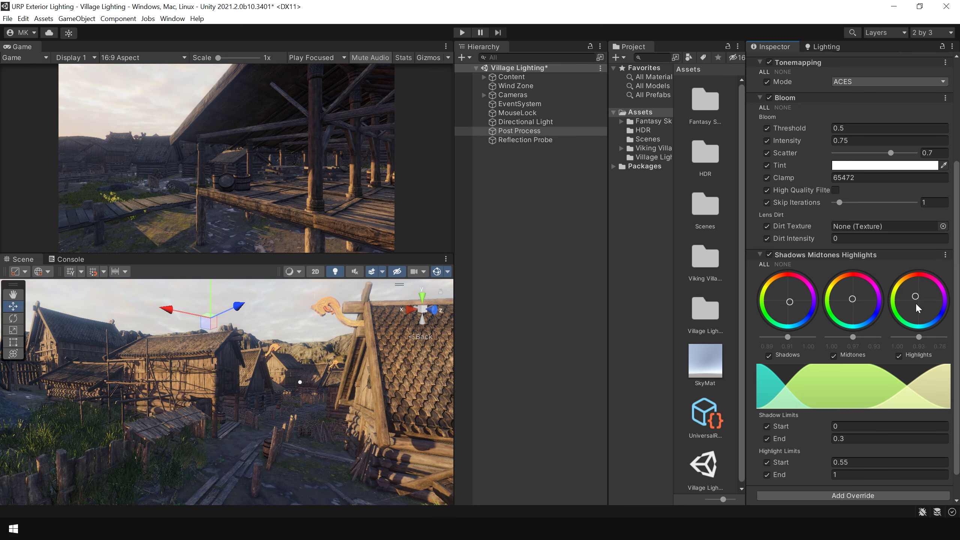
pyautogui.click(789, 303)
pyautogui.click(769, 254)
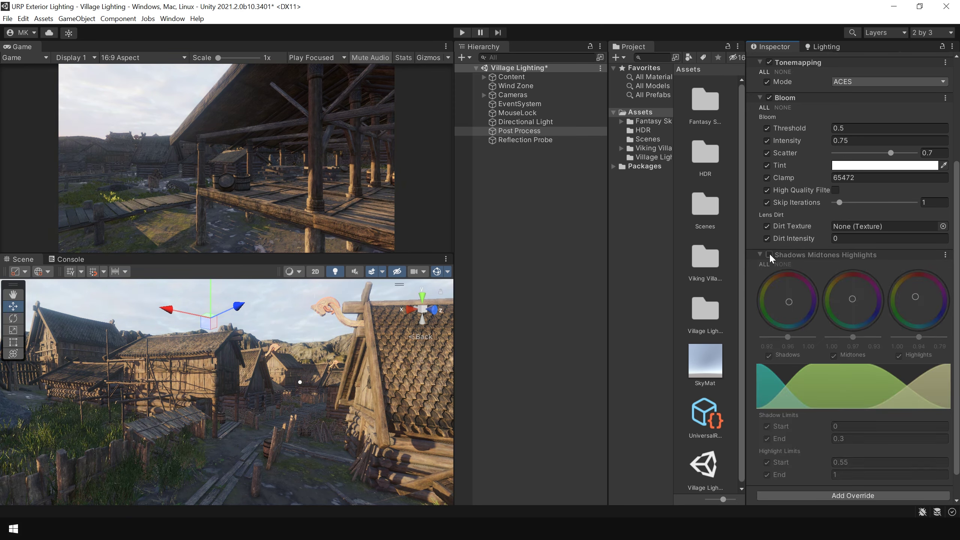
pyautogui.click(769, 254)
pyautogui.click(769, 254)
pyautogui.click(769, 254)
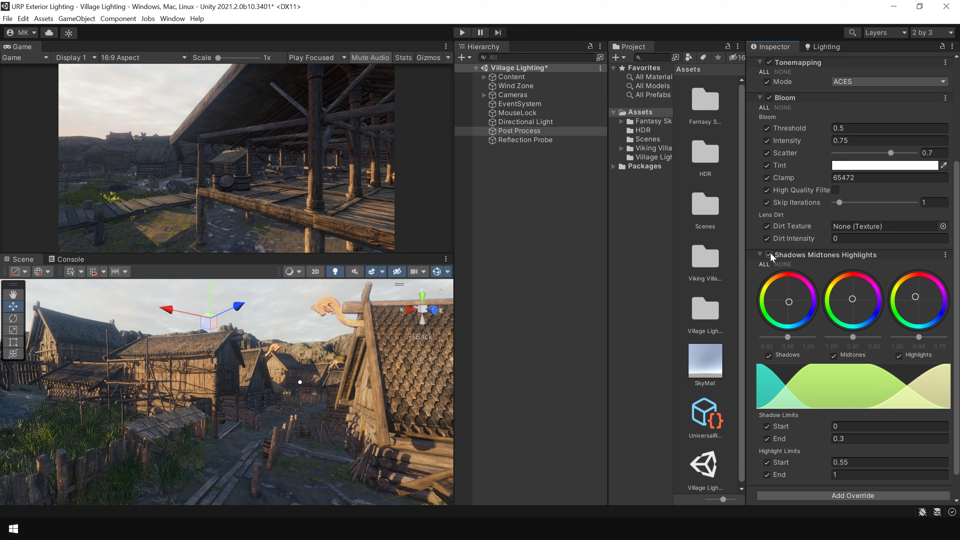
pyautogui.scroll(-3, 794, 303)
pyautogui.click(869, 467)
# - Add a Vignette override to the Post Process volume with intensity 0.272 and smoothness 0.255
pyautogui.click(820, 328)
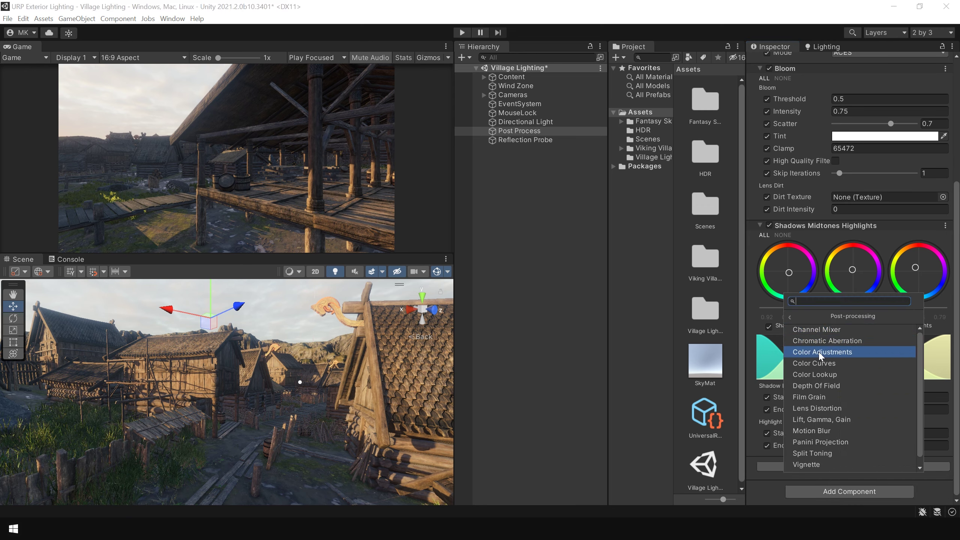
pyautogui.click(824, 452)
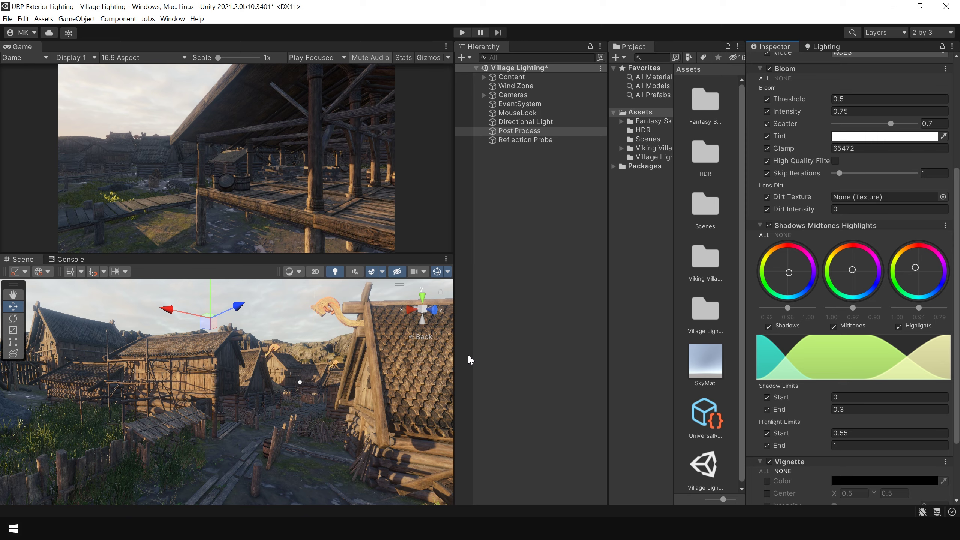
pyautogui.scroll(-3, 758, 383)
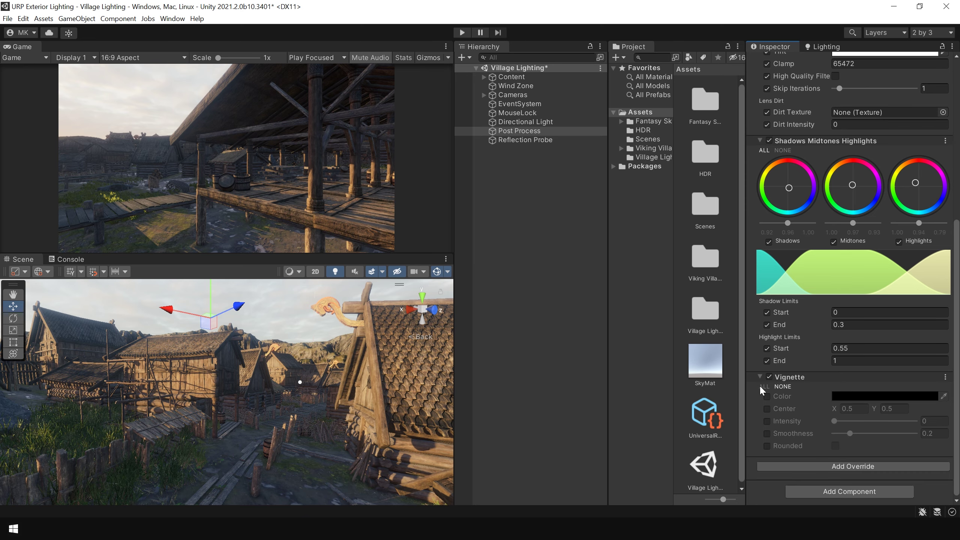
pyautogui.click(764, 386)
pyautogui.moveTo(842, 422)
pyautogui.mouseDown()
pyautogui.moveTo(866, 424)
pyautogui.moveTo(855, 434)
pyautogui.mouseUp()
# - Toggle the vignette on and off to compare before and after, then deselect Post Process
pyautogui.click(769, 377)
pyautogui.click(769, 376)
pyautogui.click(768, 376)
pyautogui.click(769, 376)
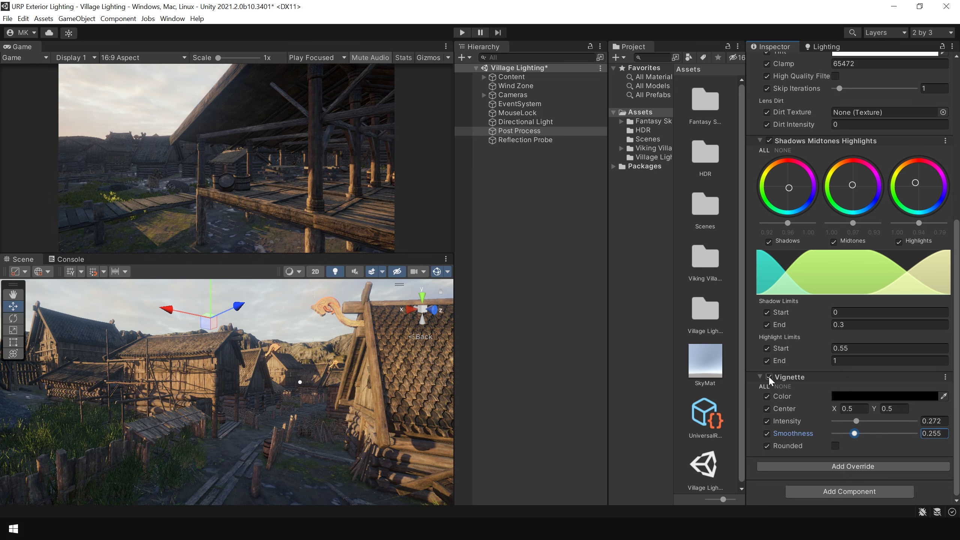
pyautogui.click(768, 376)
pyautogui.click(768, 376)
pyautogui.click(534, 245)
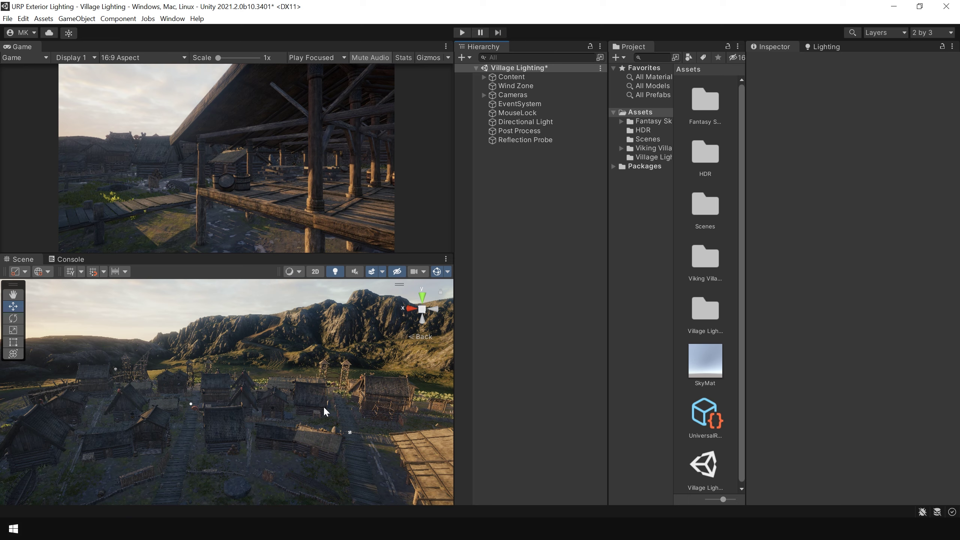
# - Enable exponential fog at density 0.0025 with a near-white colour sampled from the sky
pyautogui.click(829, 46)
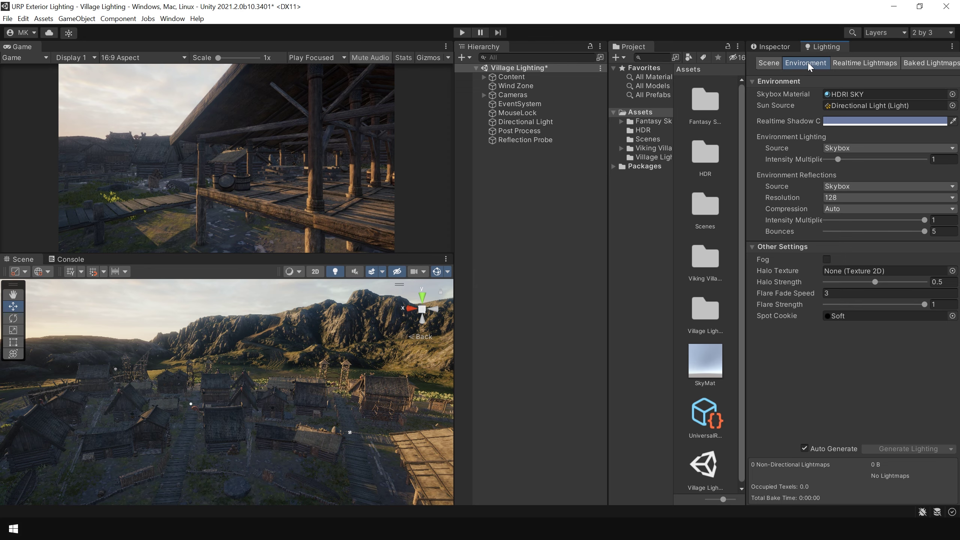
pyautogui.click(827, 260)
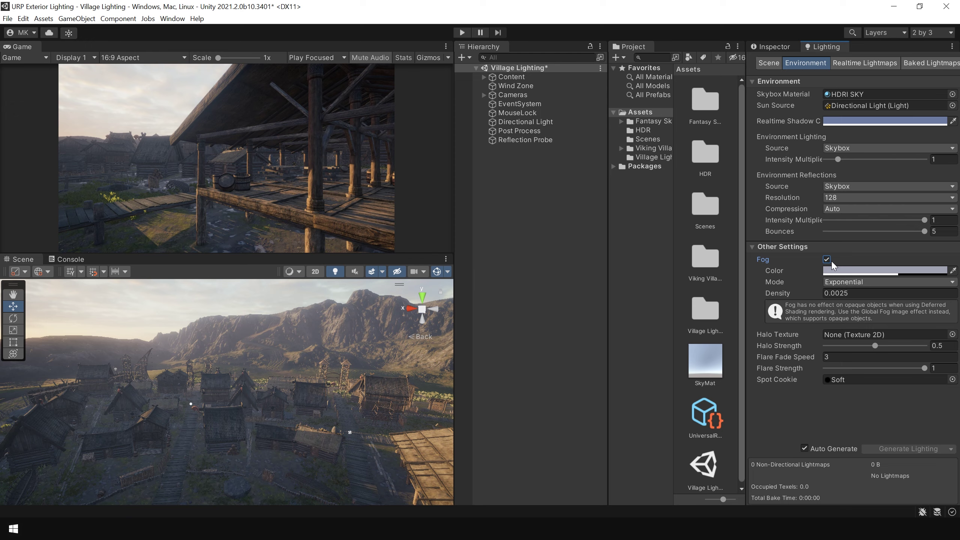
pyautogui.click(954, 271)
pyautogui.click(308, 315)
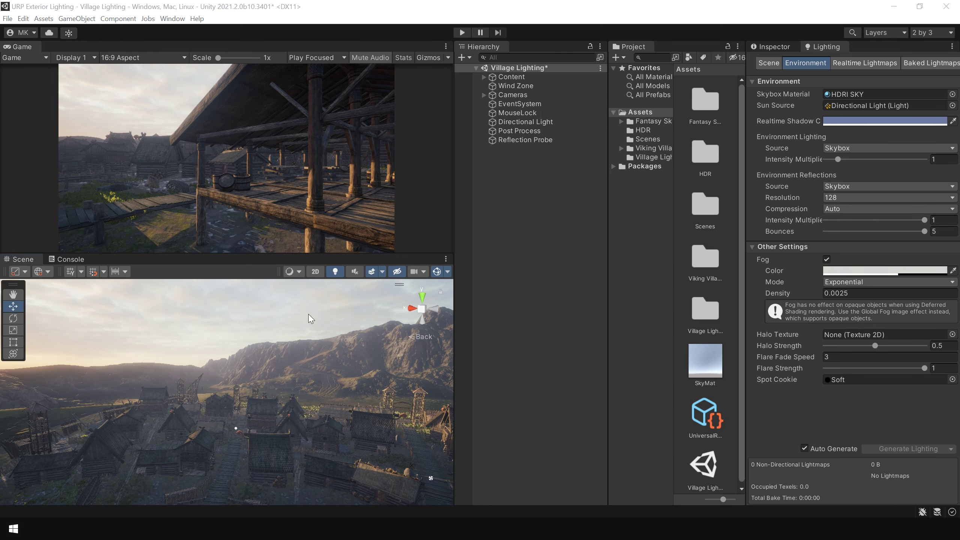
pyautogui.click(311, 311)
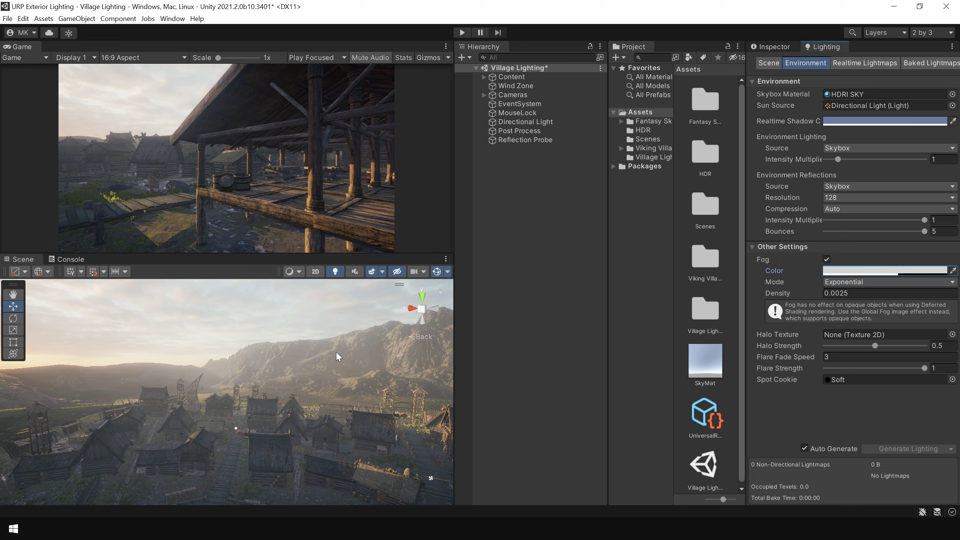
# - Tilt the Scene view and fly down to a low view of the watchtower
pyautogui.moveTo(374, 364); pyautogui.dragTo(376, 340, button='right')
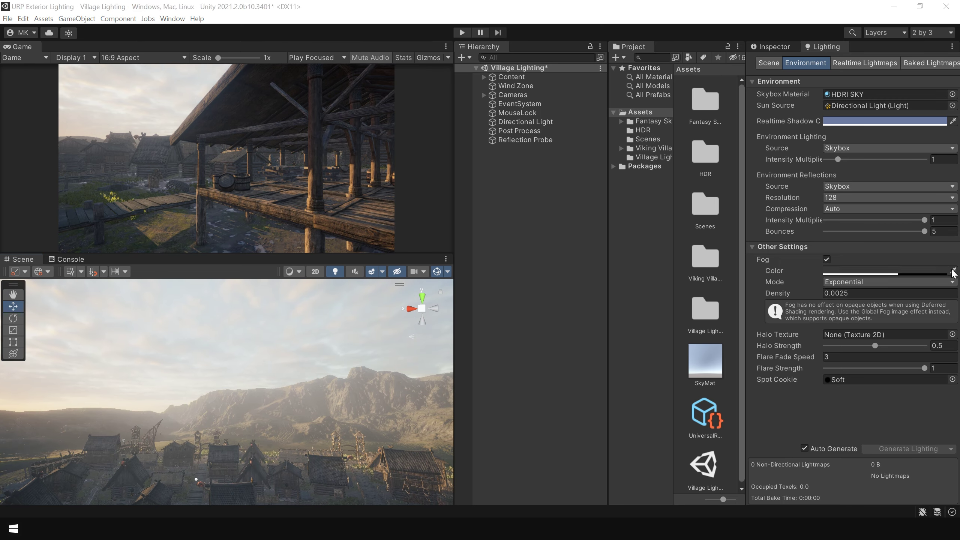
pyautogui.moveTo(333, 344); pyautogui.dragTo(348, 406, button='right')
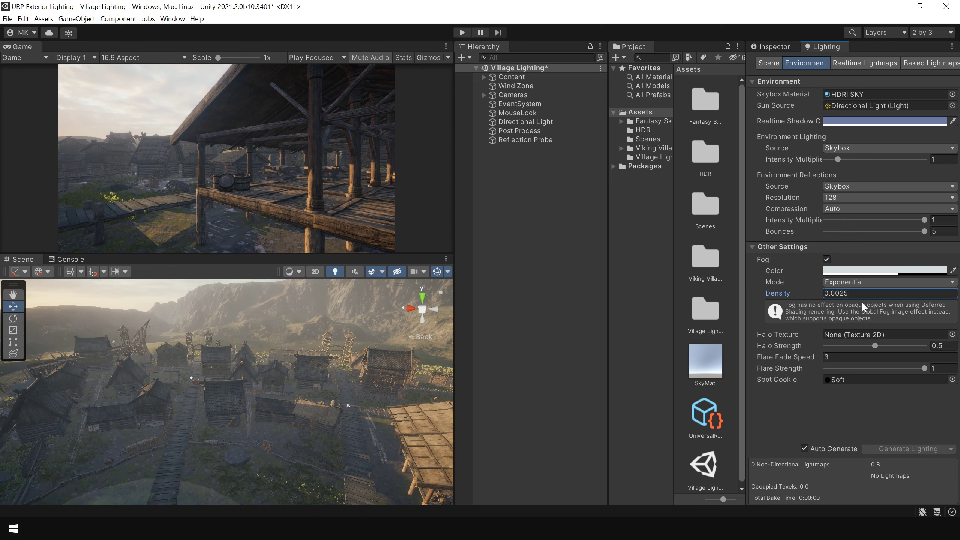
pyautogui.moveTo(450, 378); pyautogui.dragTo(578, 325, button='right')
# - Maximize the Scene view and fly into the village, then scroll the Patreon Unity tutorial posts
pyautogui.hotkey('shift', 'space')
pyautogui.press('w')
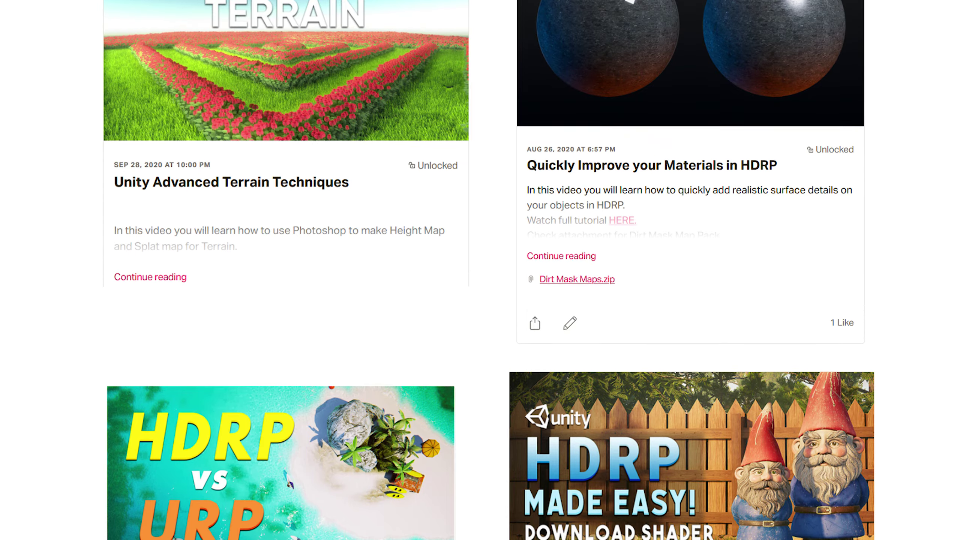
pyautogui.scroll(5, 480, 270)
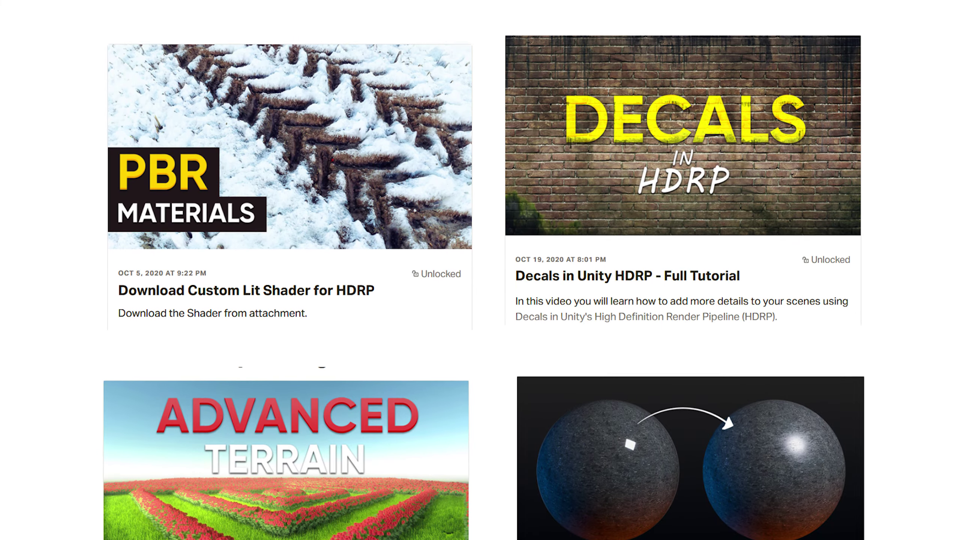
pyautogui.scroll(10, 480, 270)
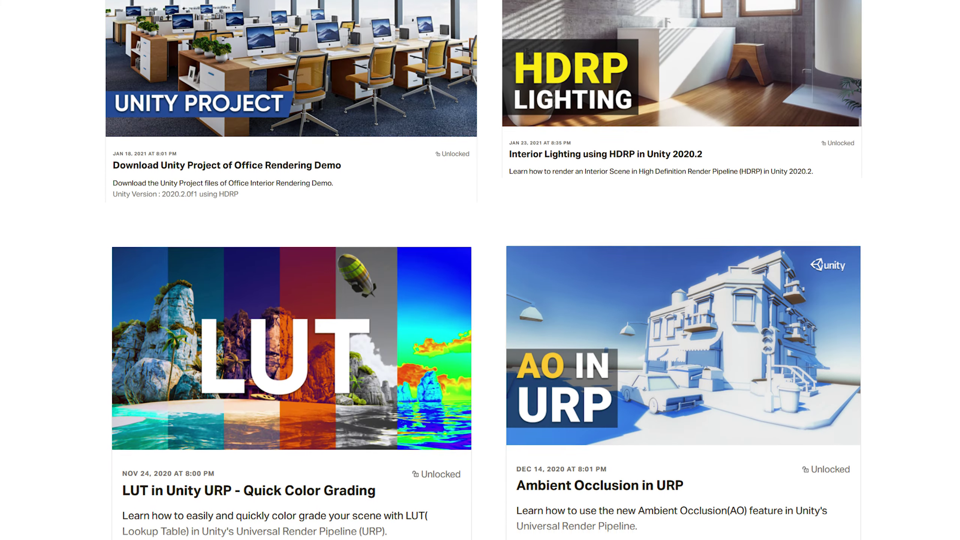
pyautogui.scroll(12, 480, 270)
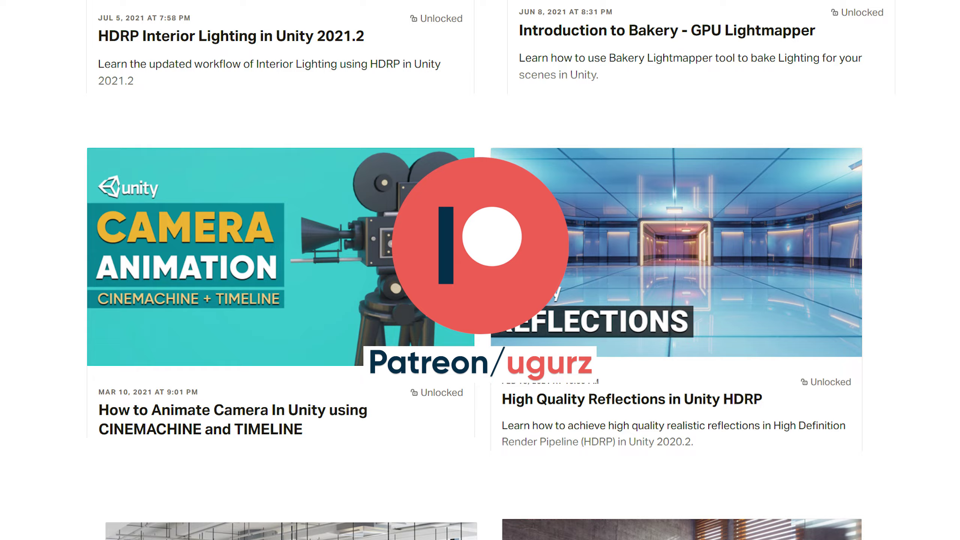
pyautogui.scroll(12, 481, 270)
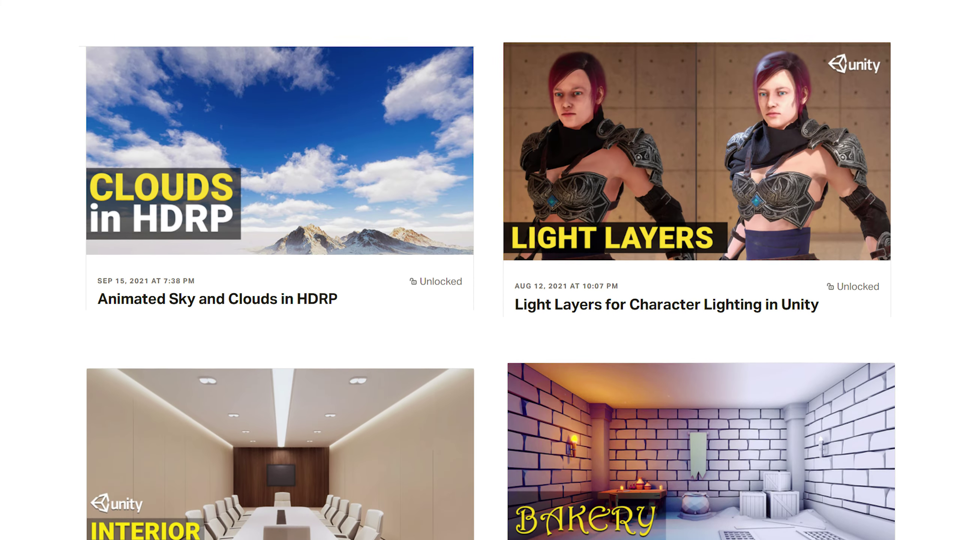